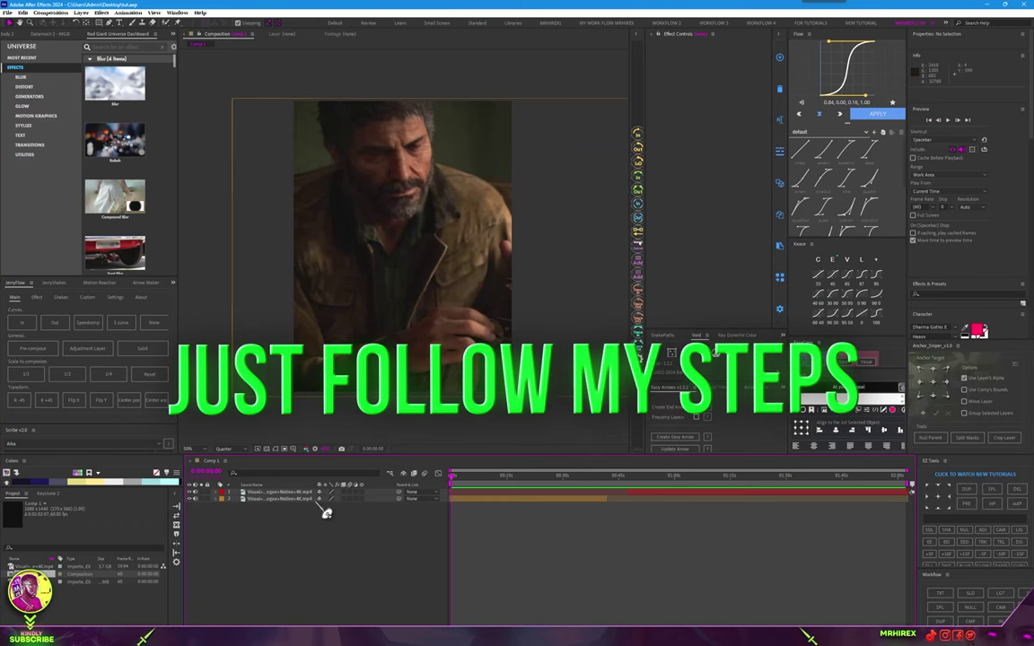
- Preview the composition's two footage layers from the start
{"action": "left_click", "coordinate": [278, 493]}
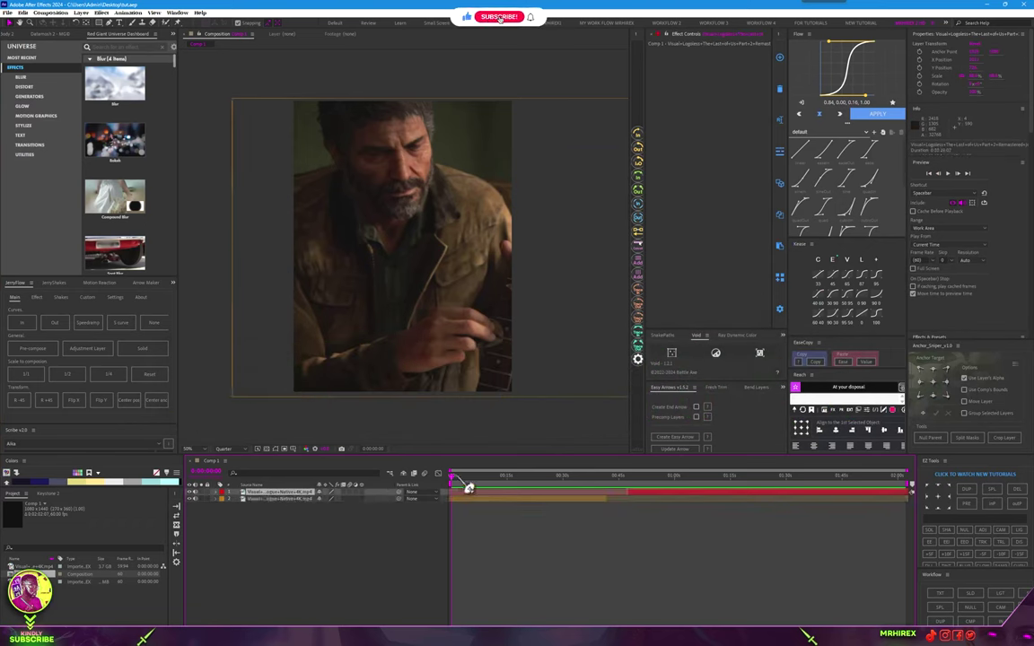
{"action": "left_click", "coordinate": [503, 507]}
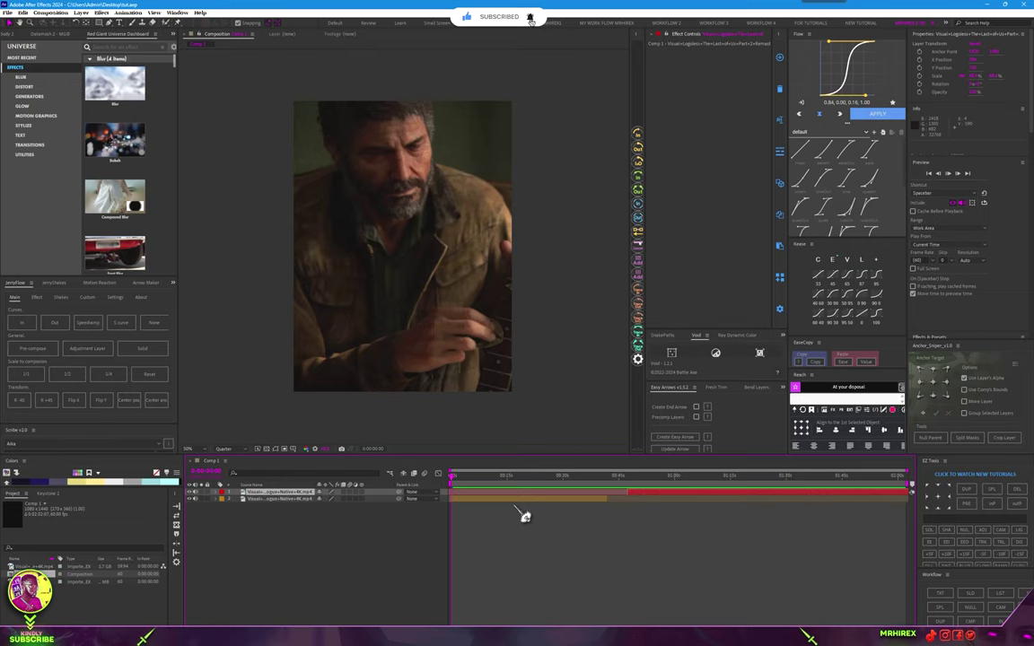
{"action": "key", "text": "space"}
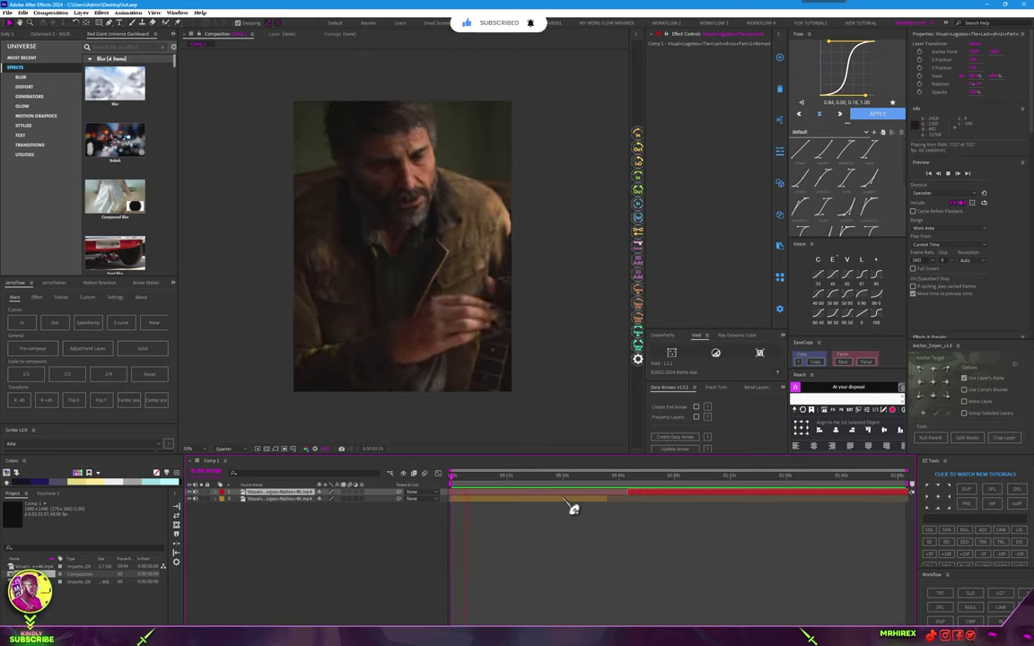
{"action": "left_click", "coordinate": [491, 489]}
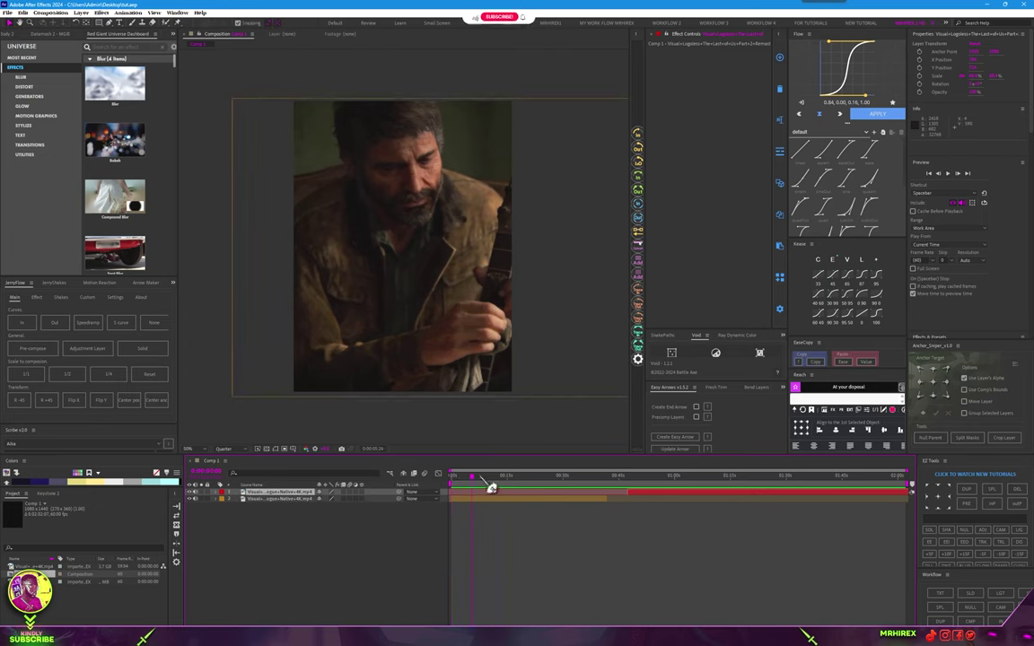
{"action": "key", "text": "space"}
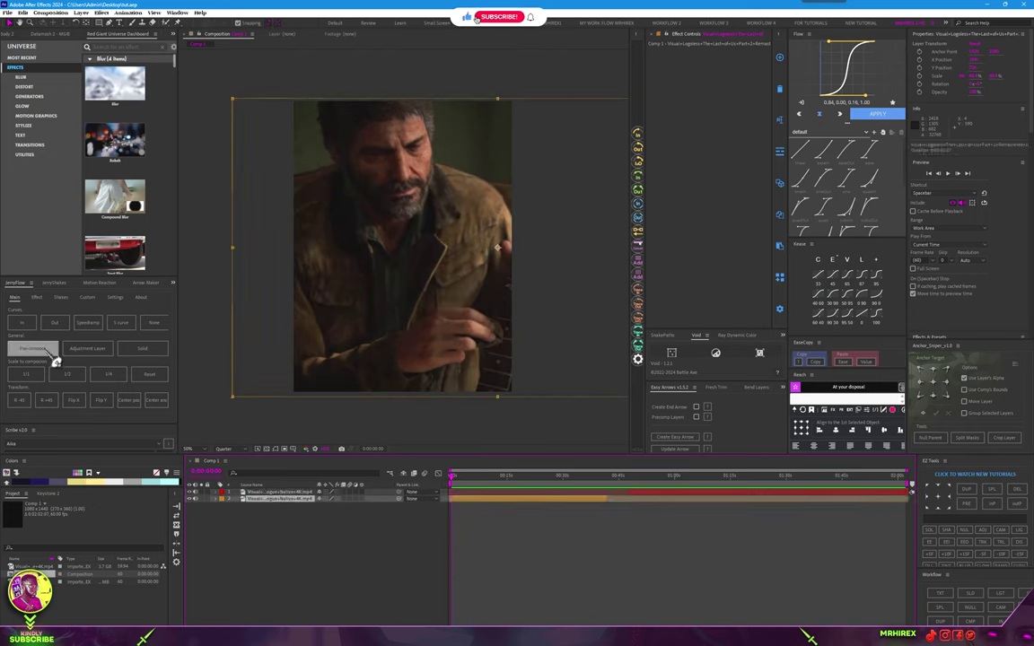
- Pre-compose the top footage layer and label the new PreComp orange
{"action": "left_click", "coordinate": [45, 350]}
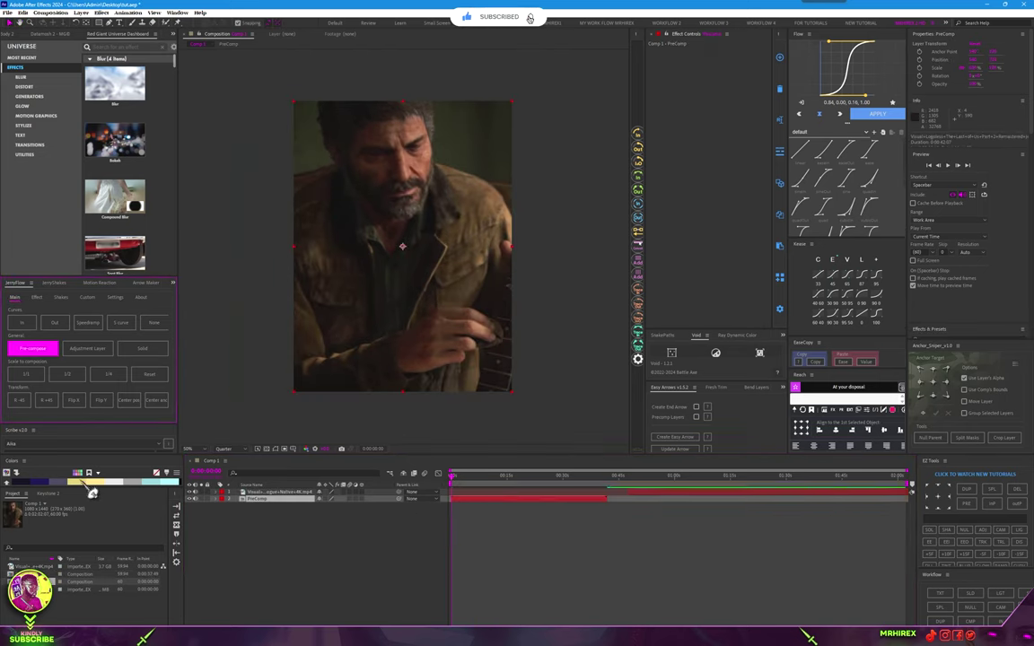
{"action": "left_click", "coordinate": [55, 494]}
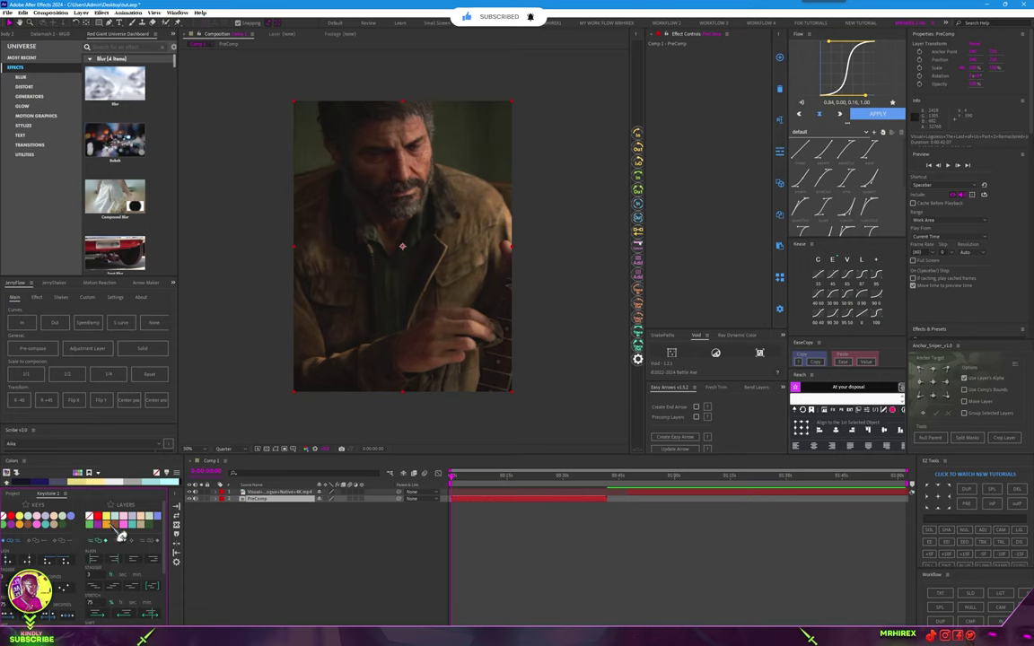
{"action": "left_click", "coordinate": [121, 530]}
- Pre-compose the other footage layer, label it pink, and preview the composition
{"action": "left_click", "coordinate": [663, 493]}
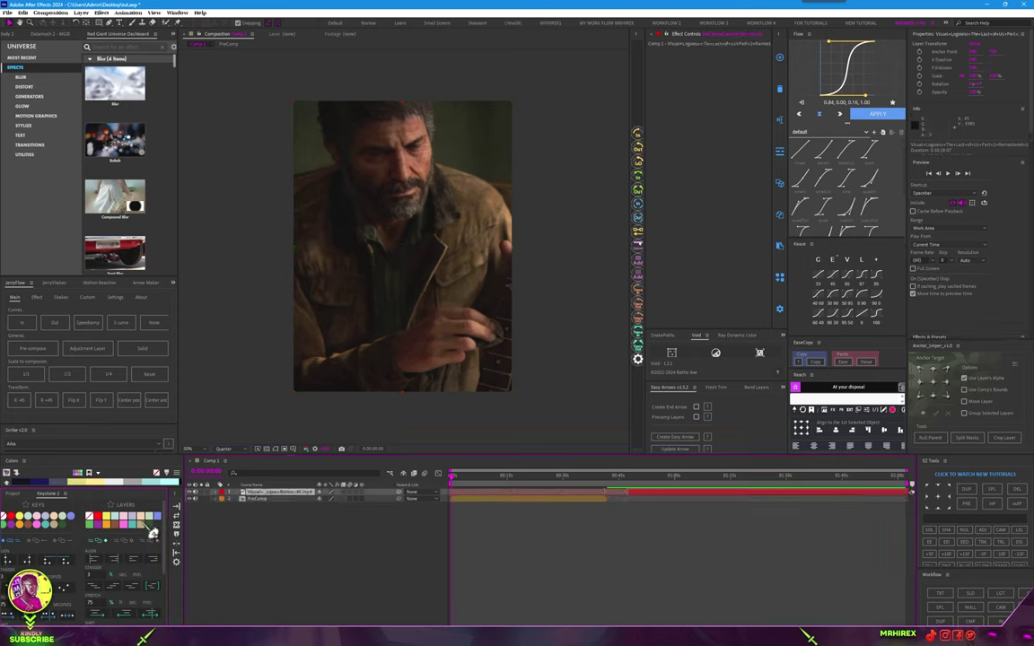
{"action": "left_click", "coordinate": [32, 348]}
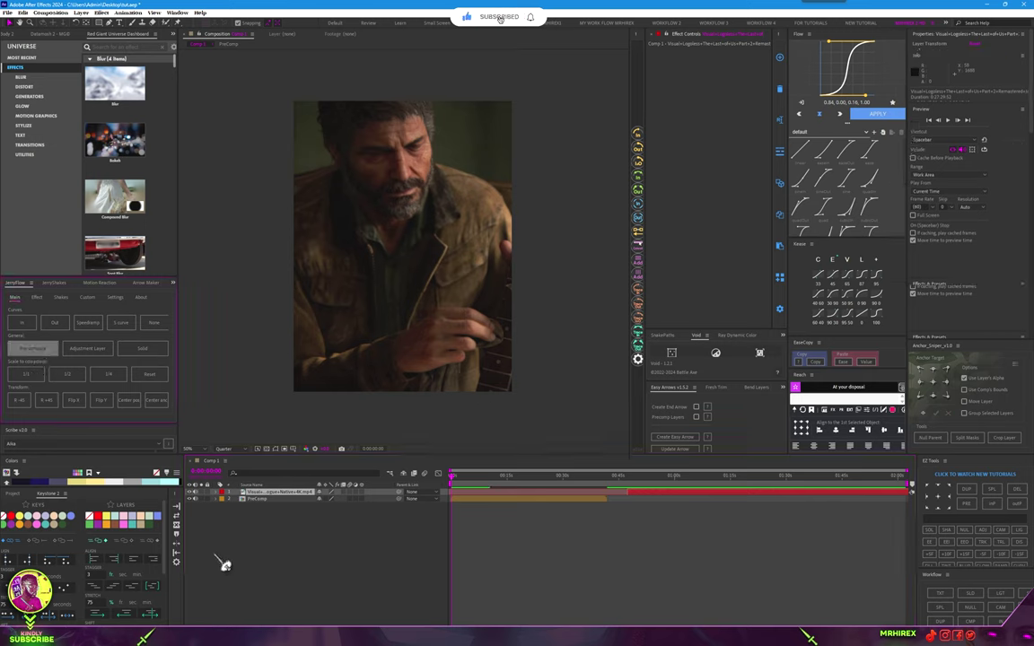
{"action": "left_click", "coordinate": [126, 523]}
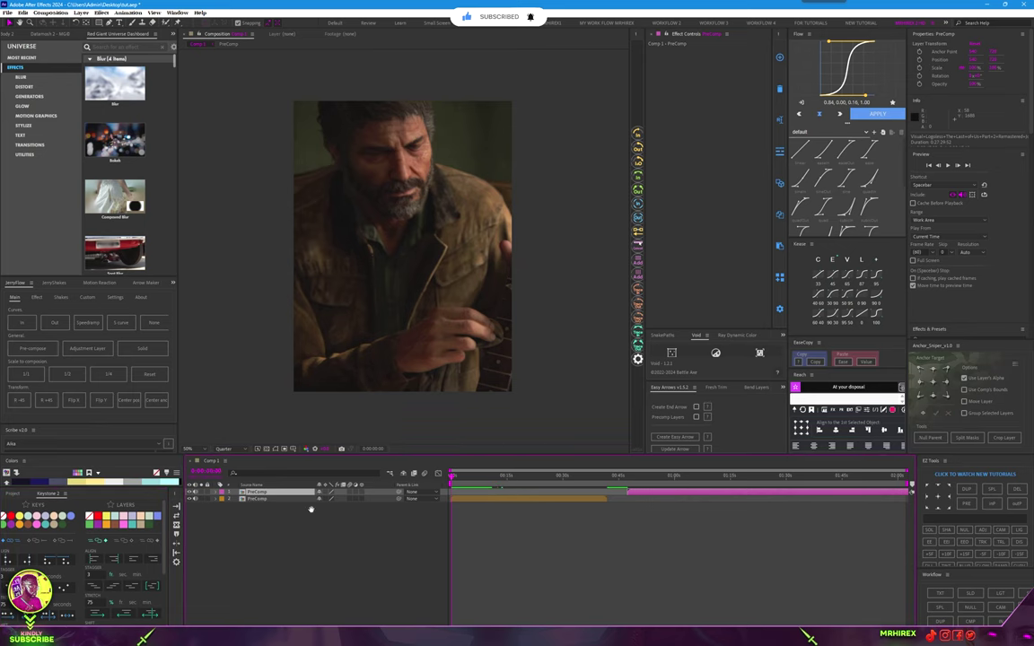
{"action": "key", "text": "space"}
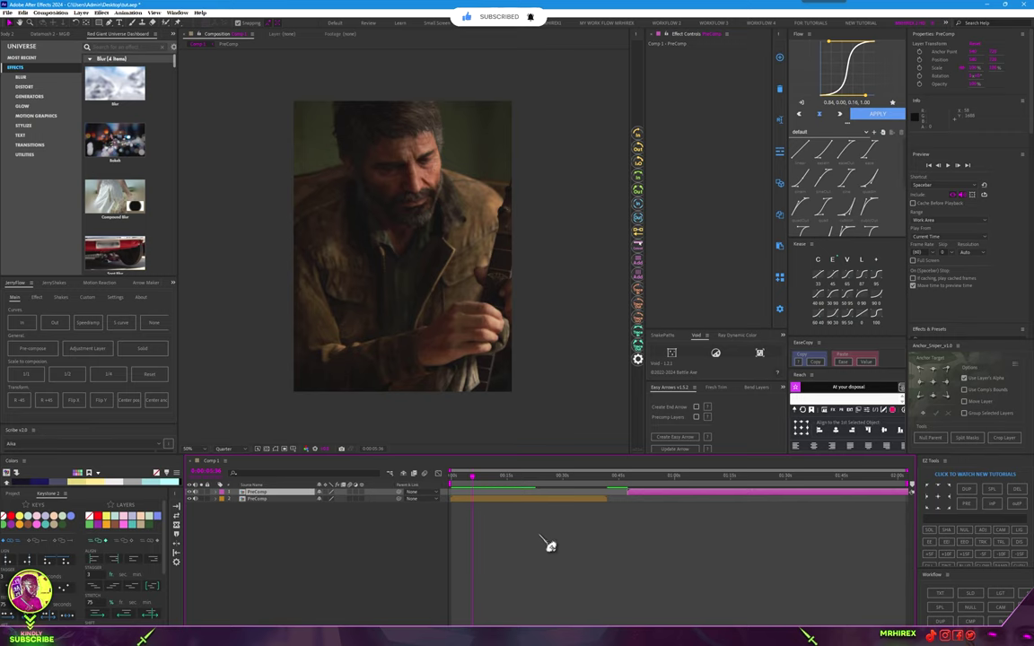
- Undo the accidental duplicate layer and save the project
{"action": "key", "text": "ctrl+d"}
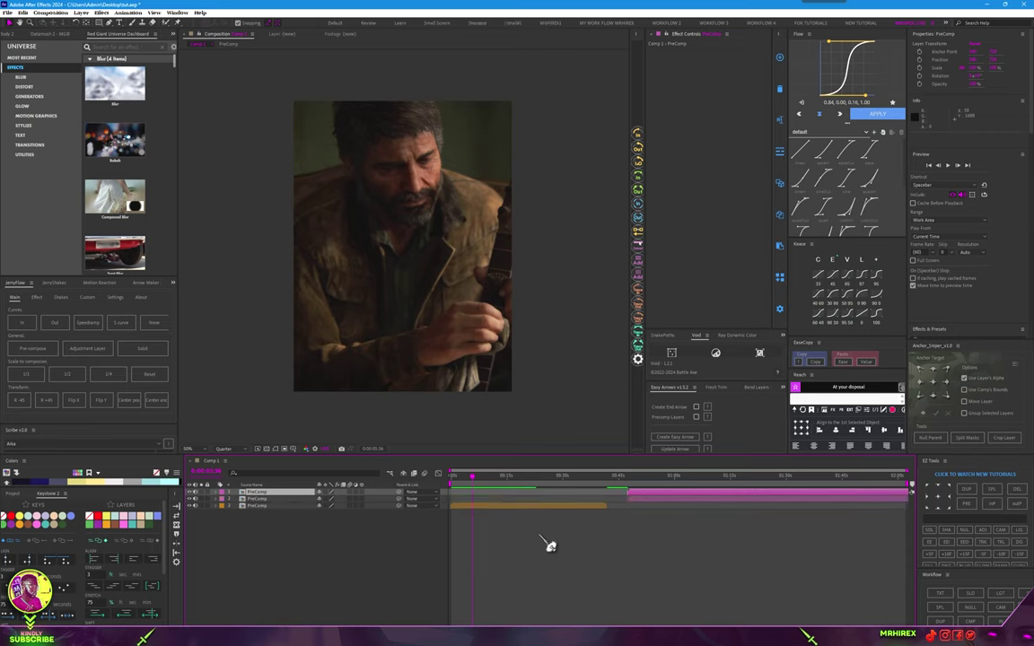
{"action": "key", "text": "ctrl+z"}
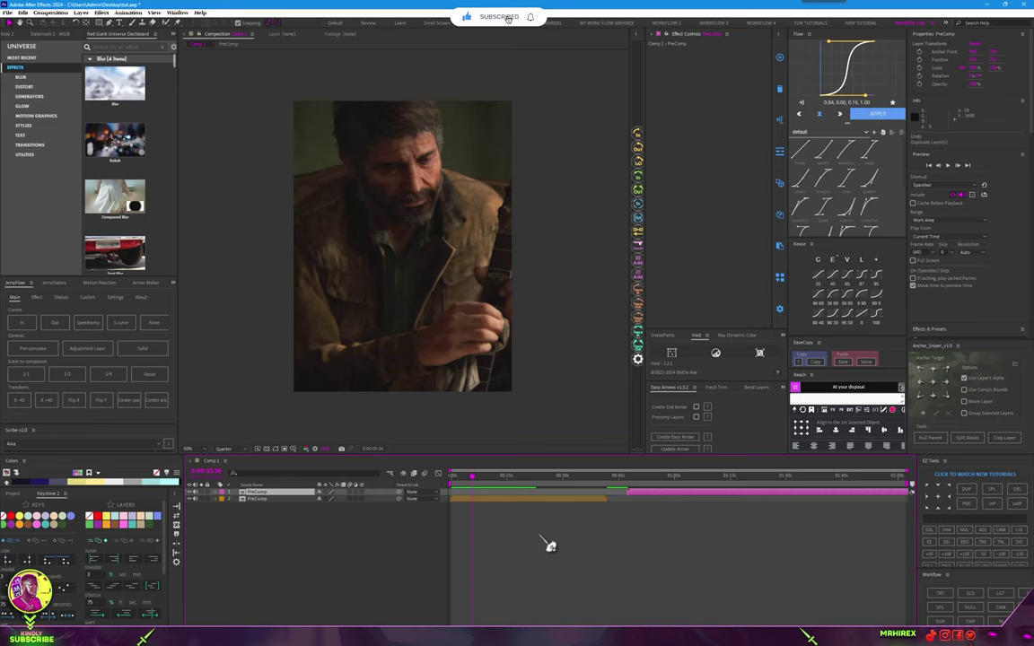
{"action": "key", "text": "ctrl+shift+s"}
{"action": "key", "text": "Escape"}
- Duplicate the second PreComp layer with Ctrl+D and preview the three-layer timeline
{"action": "left_click", "coordinate": [580, 590]}
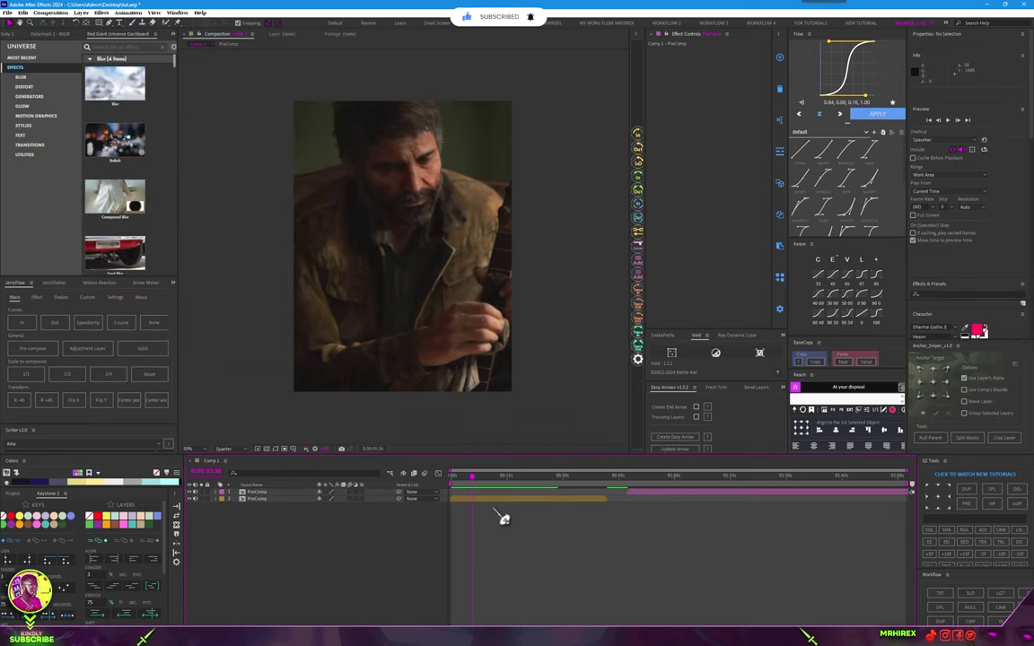
{"action": "left_click", "coordinate": [499, 501]}
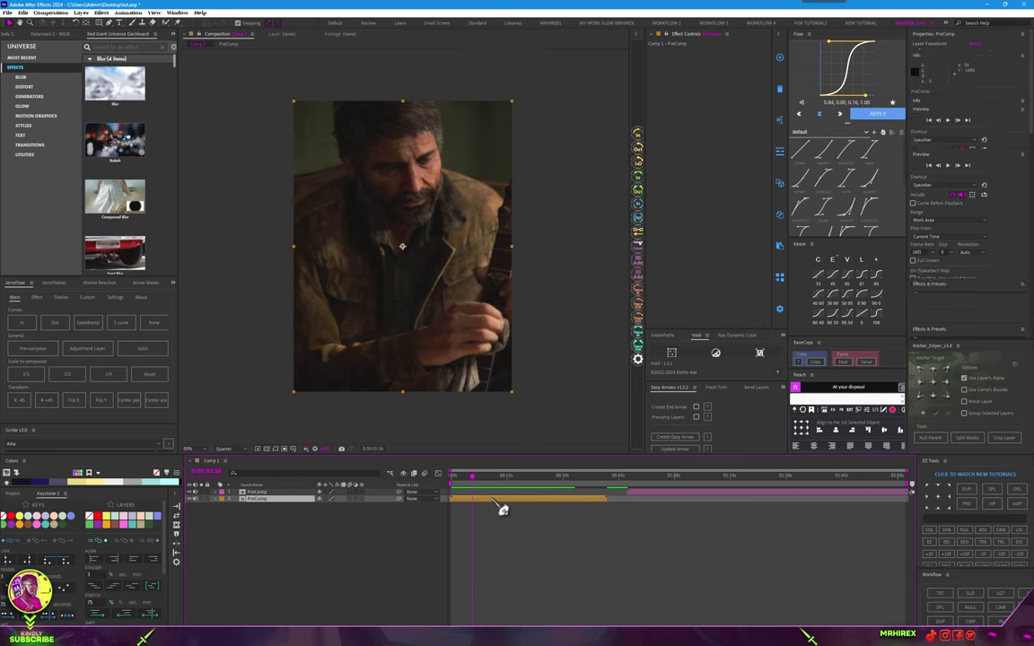
{"action": "key", "text": "ctrl+d"}
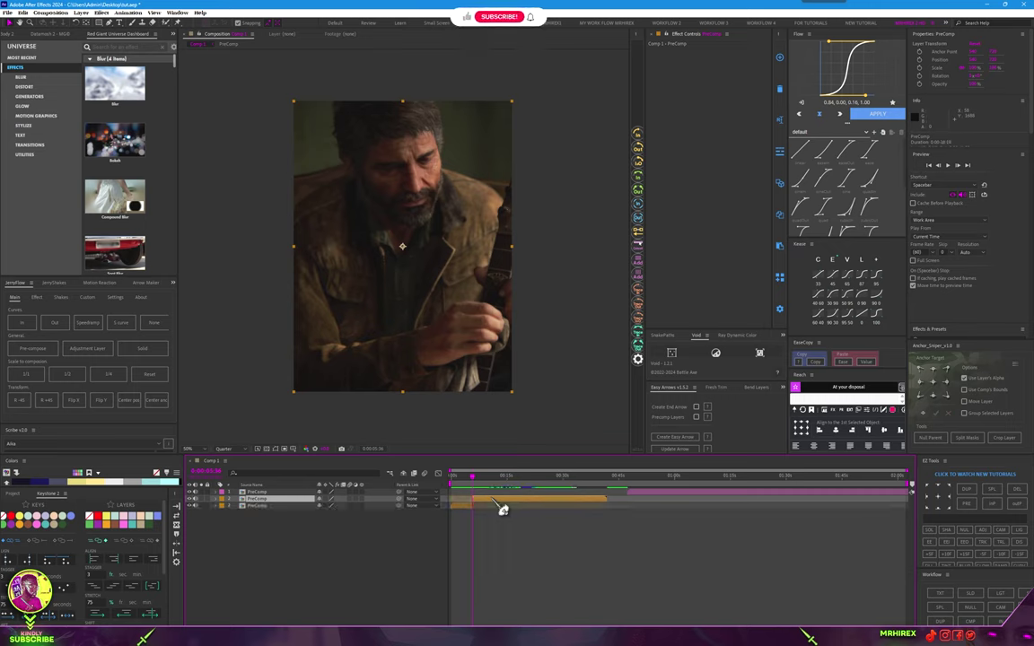
{"action": "key", "text": "space"}
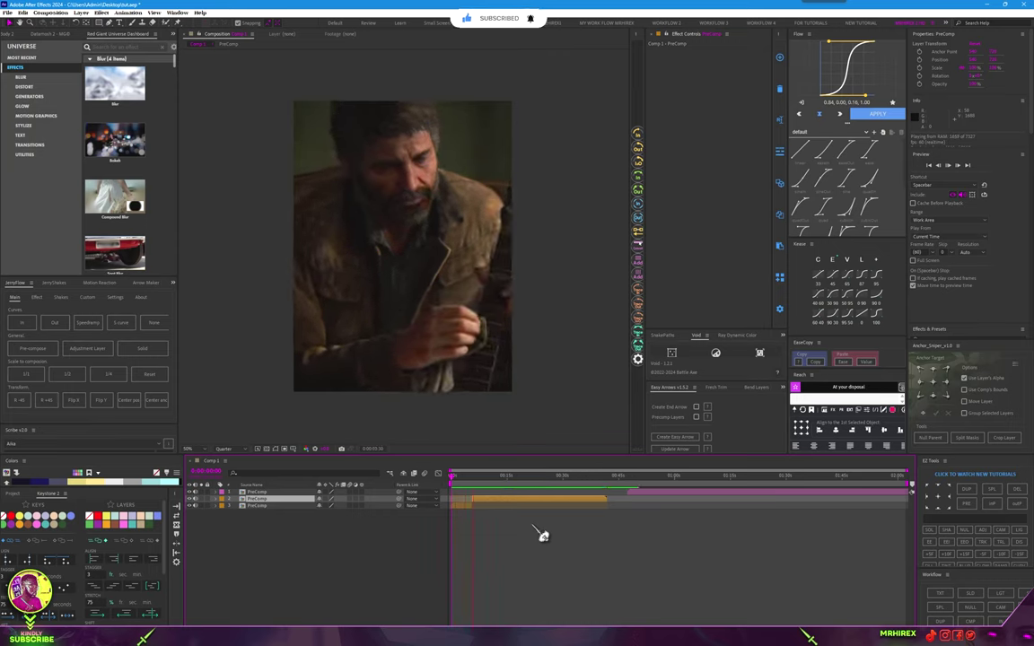
{"action": "key", "text": "space"}
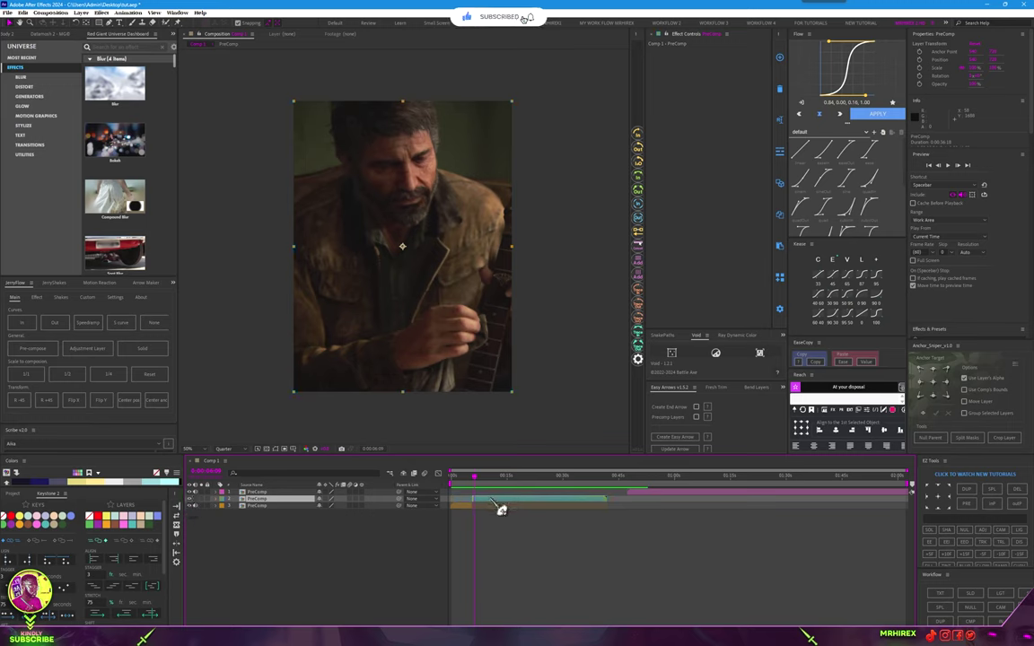
- Apply Twixtor Pro to the middle PreComp via a quick search for 'twix'
{"action": "key", "text": "ctrl+space"}
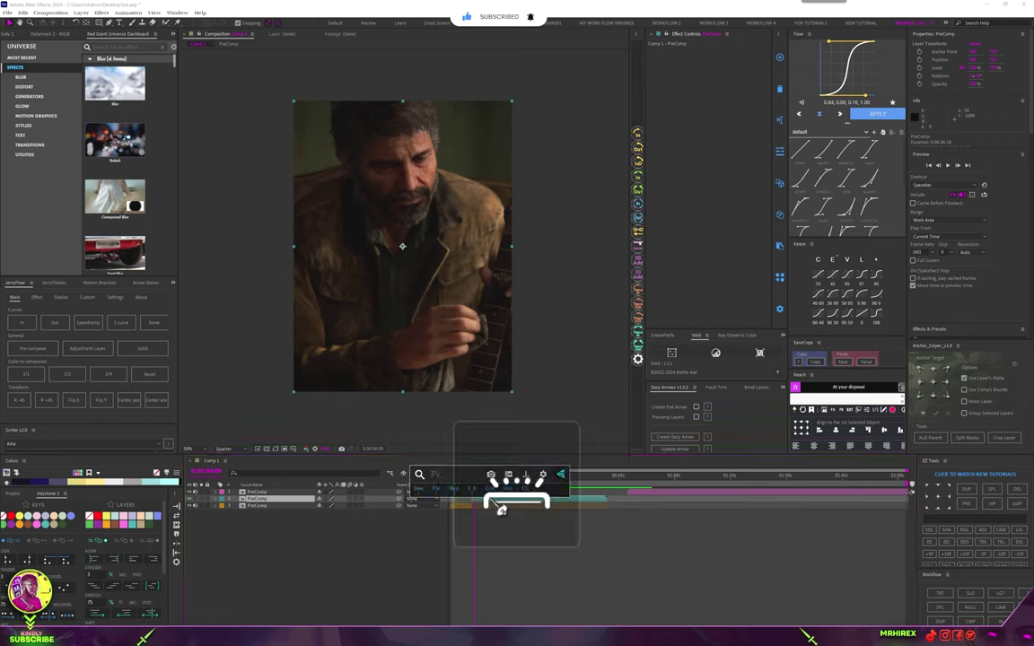
{"action": "type", "text": "twix"}
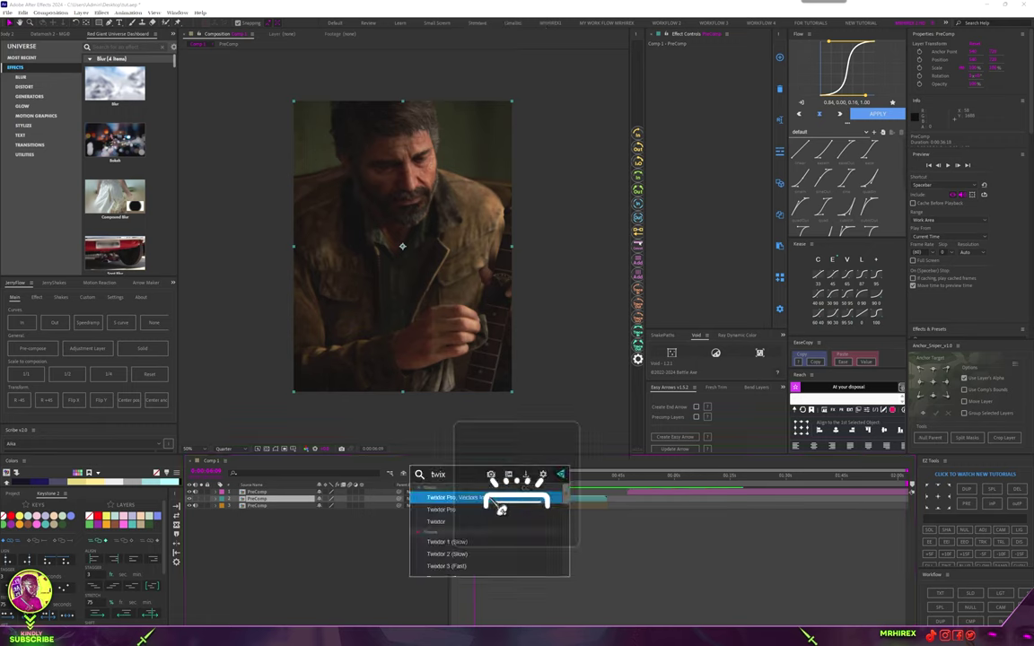
{"action": "key", "text": "Return"}
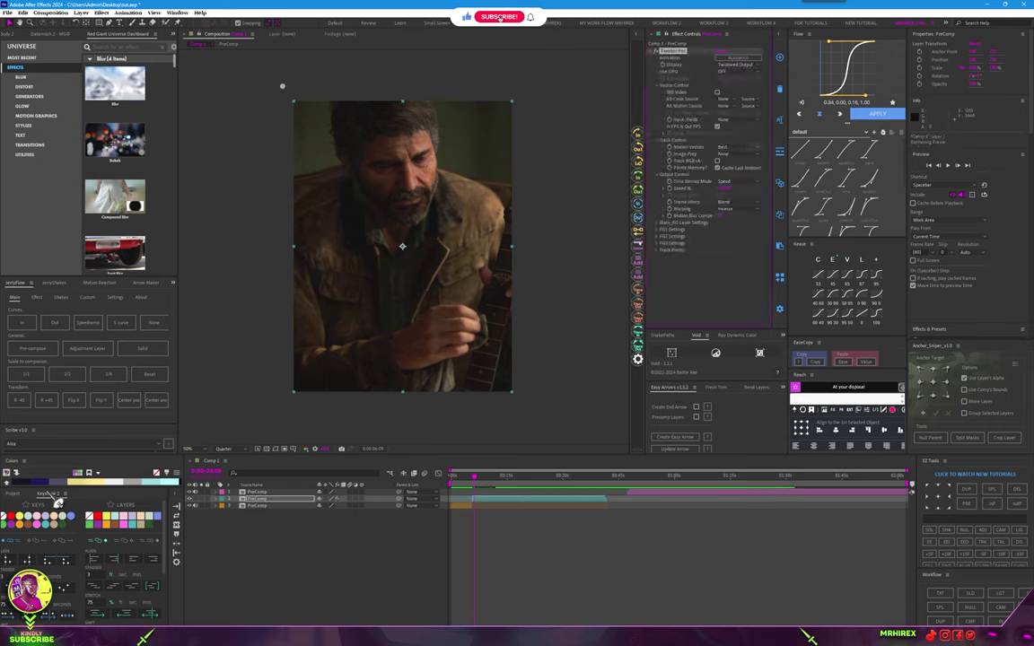
{"action": "key", "text": "ctrl+0"}
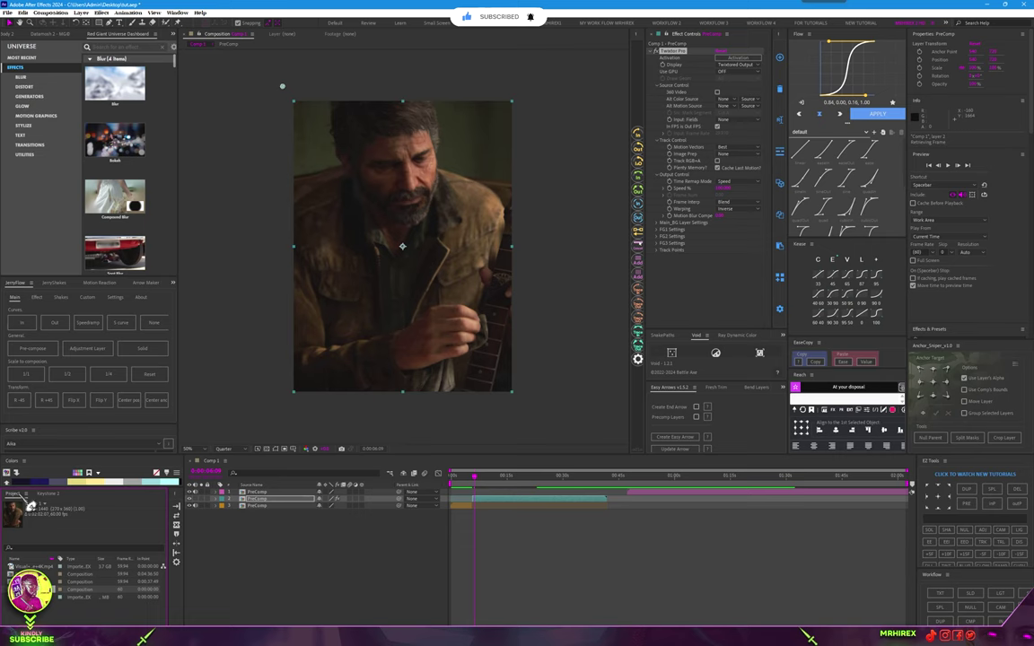
{"action": "left_click", "coordinate": [48, 492]}
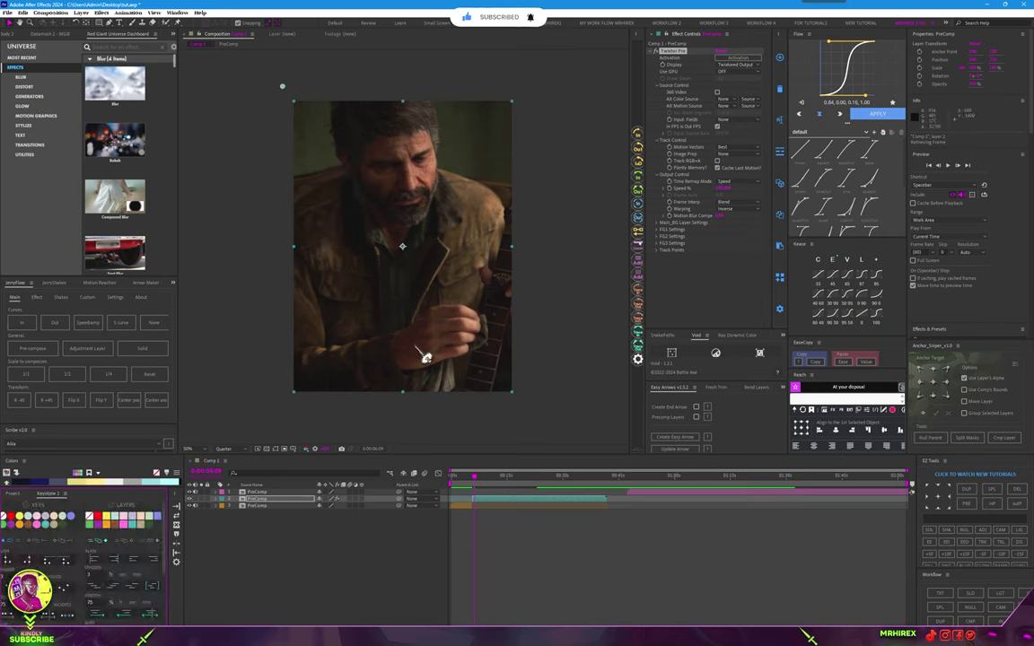
- Set Twixtor's Image Prep to Contour Edge Enhance, Frame Interp to Motion Weighted Blend, and change Speed %
{"action": "left_click", "coordinate": [723, 133]}
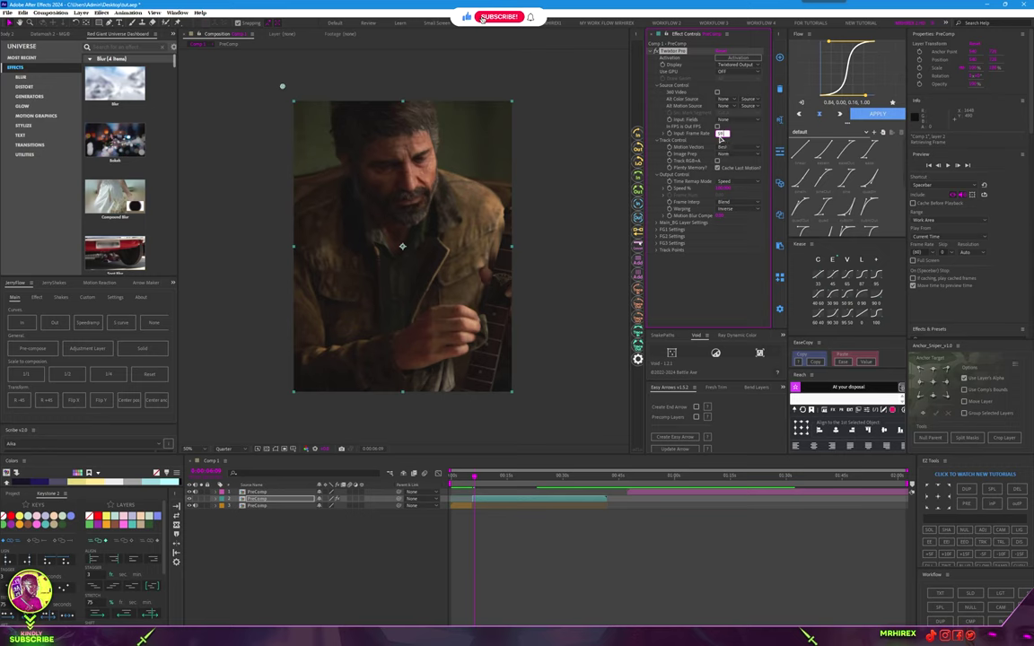
{"action": "left_click", "coordinate": [738, 154]}
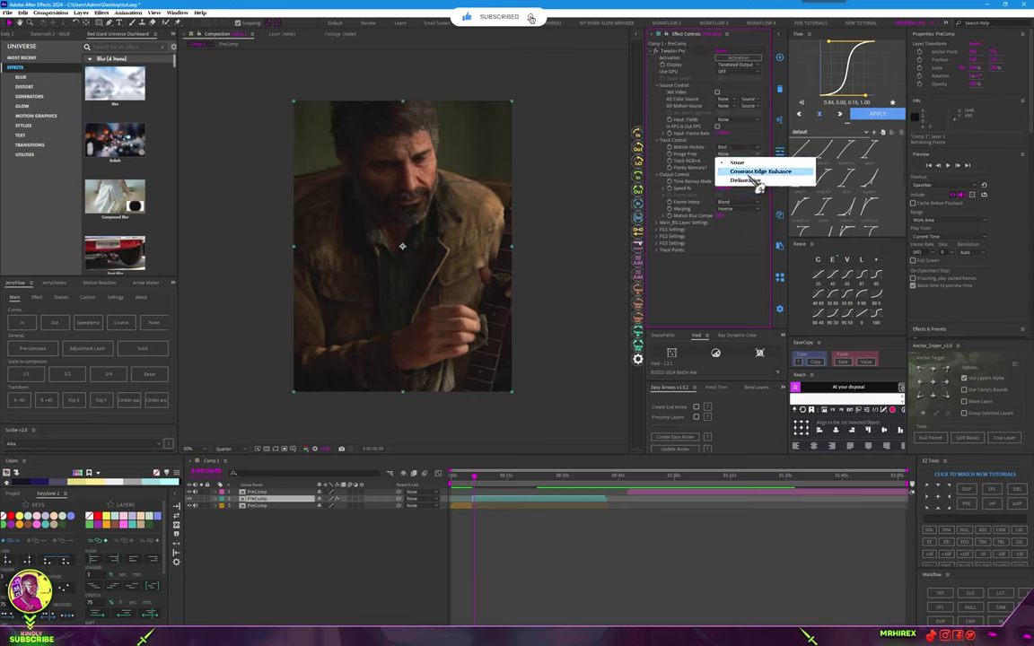
{"action": "left_click", "coordinate": [750, 169]}
{"action": "left_click", "coordinate": [735, 207]}
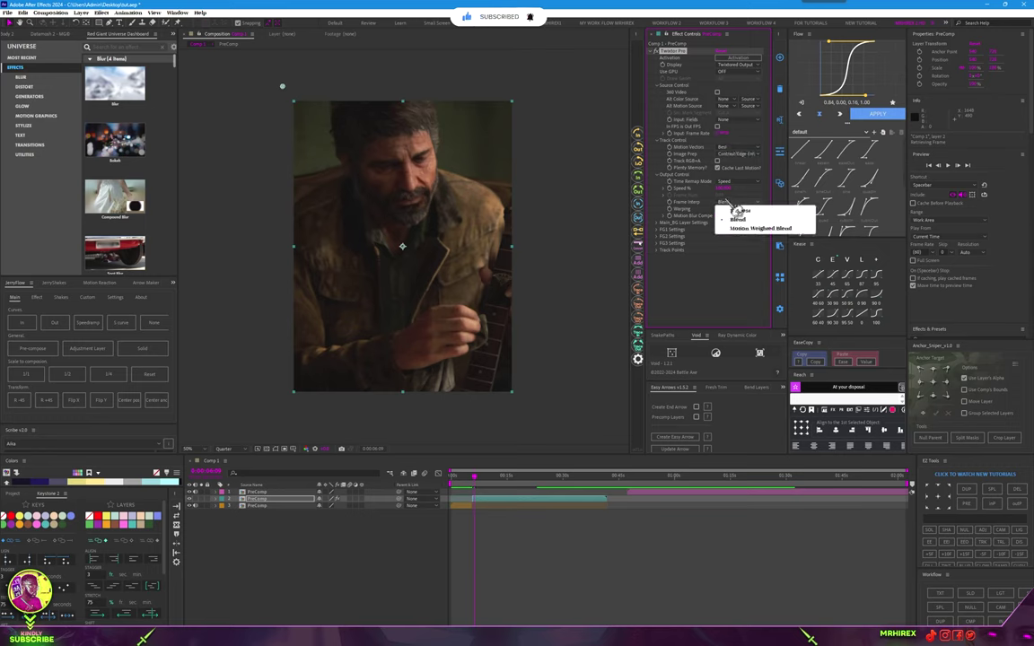
{"action": "left_click", "coordinate": [737, 208]}
{"action": "left_click", "coordinate": [737, 207]}
{"action": "left_click", "coordinate": [746, 230]}
{"action": "left_click", "coordinate": [724, 189]}
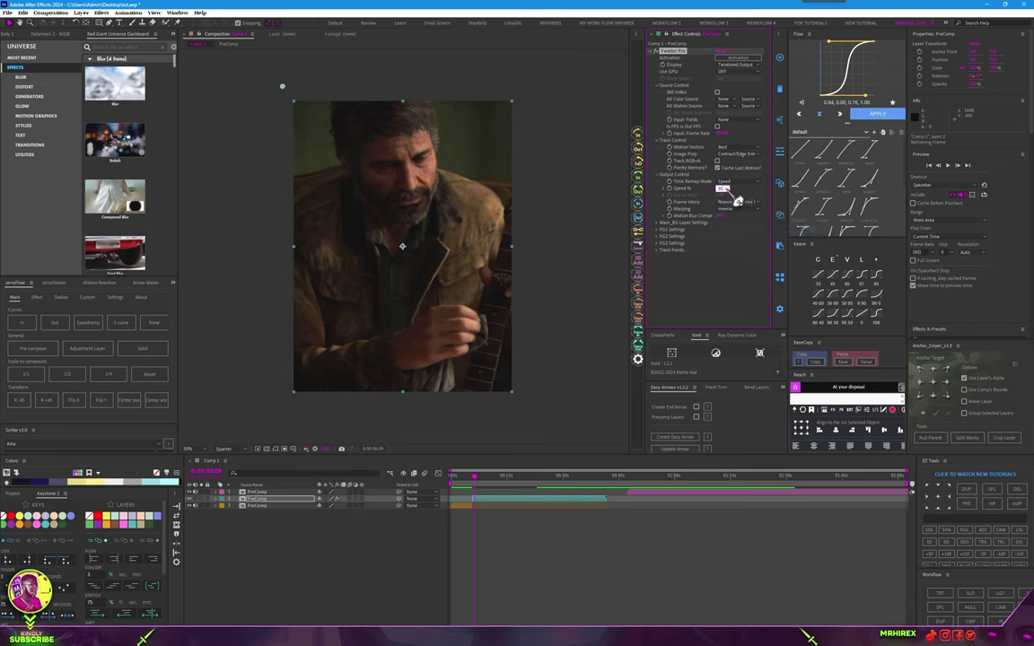
{"action": "key", "text": "Return"}
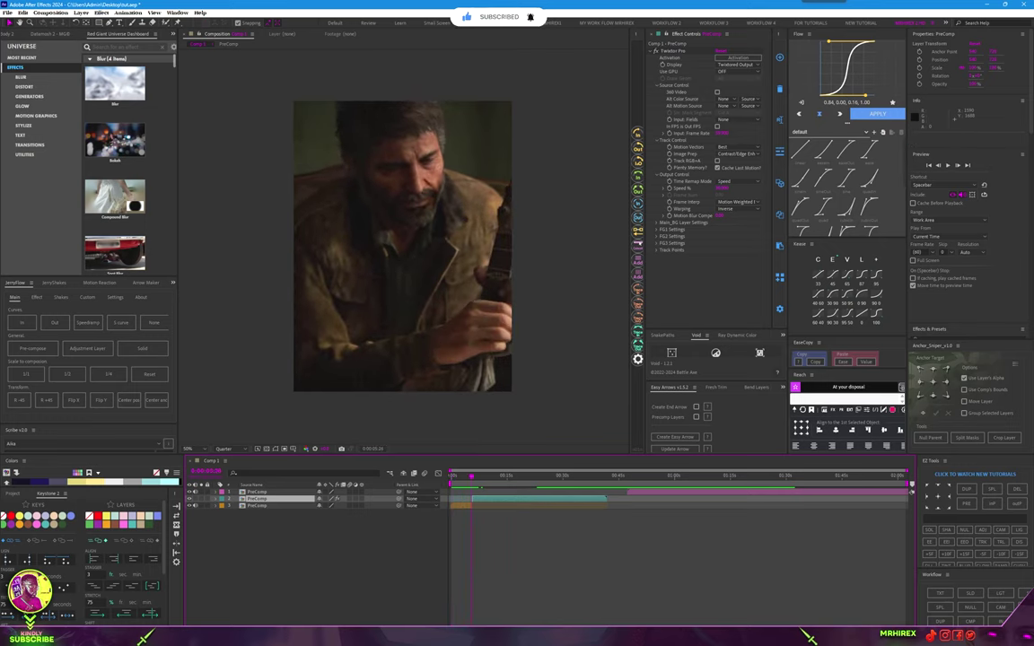
{"action": "key", "text": "equal"}
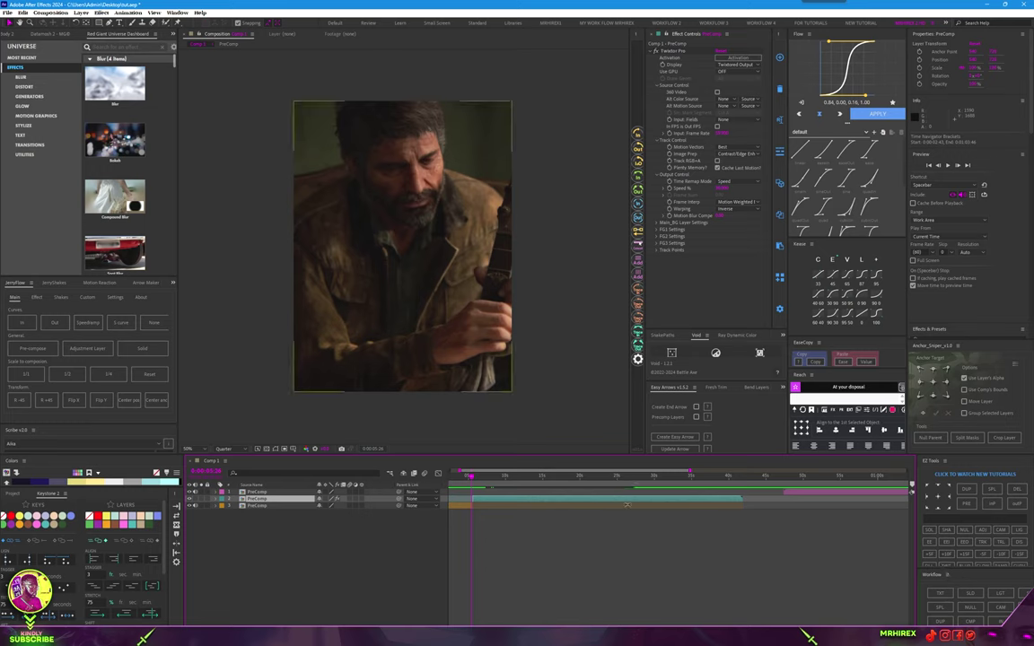
- Remove the extra solid copy and slide the white Solid Layer later over the Joel footage
{"action": "left_click", "coordinate": [971, 594]}
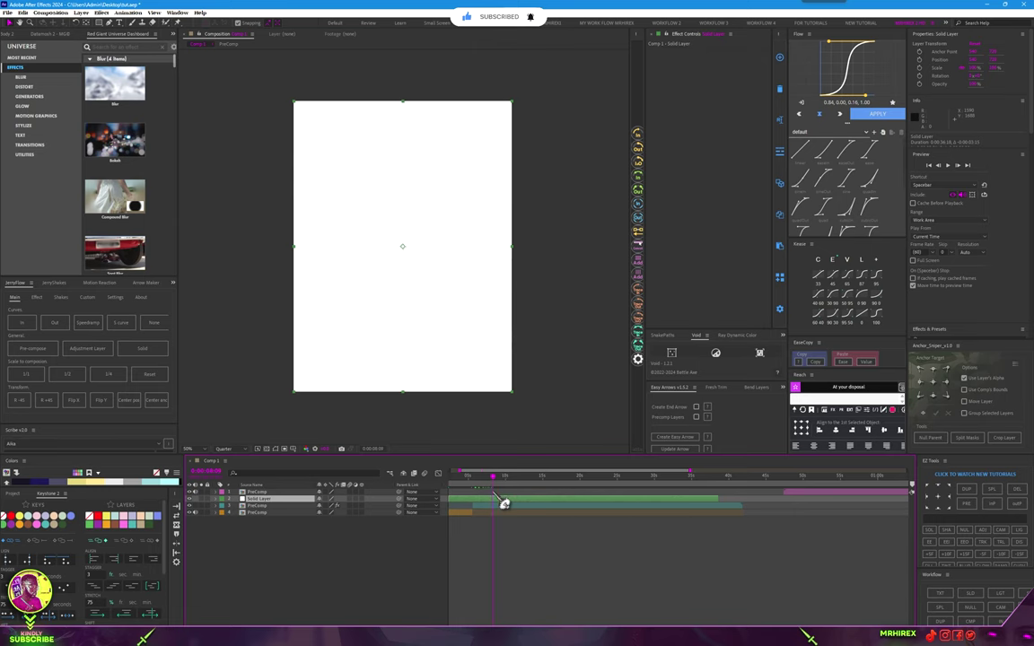
{"action": "key", "text": "ctrl+d"}
{"action": "key", "text": "Delete"}
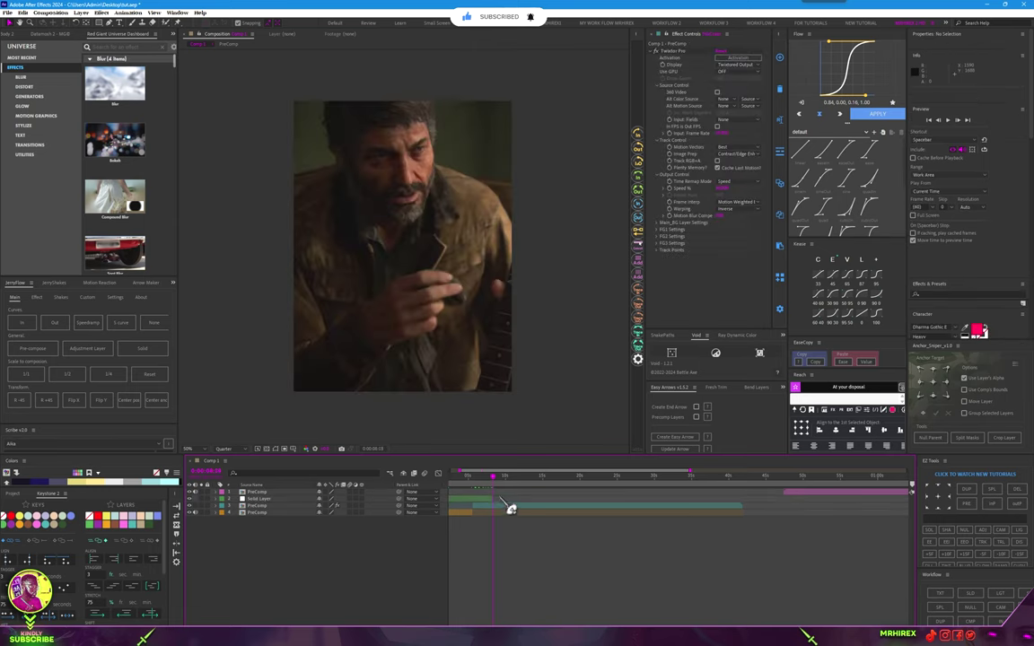
{"action": "scroll", "coordinate": [509, 496], "scroll_direction": "left", "scroll_amount": 2}
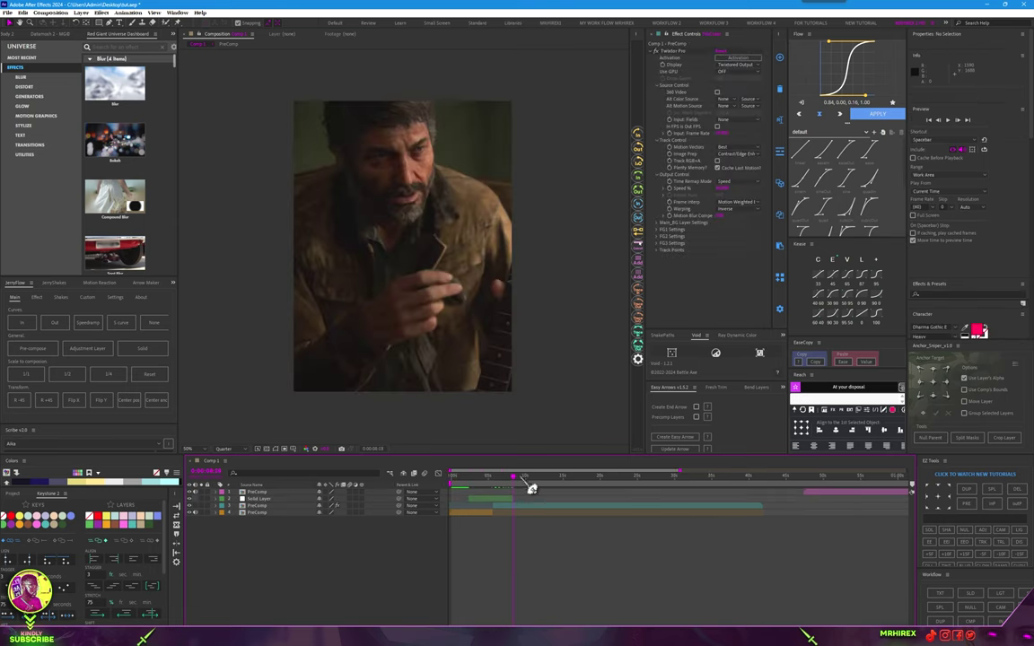
{"action": "mouse_move", "coordinate": [531, 489]}
{"action": "left_mouse_down"}
{"action": "mouse_move", "coordinate": [492, 499]}
{"action": "mouse_move", "coordinate": [492, 517]}
{"action": "mouse_move", "coordinate": [459, 527]}
{"action": "left_mouse_up"}
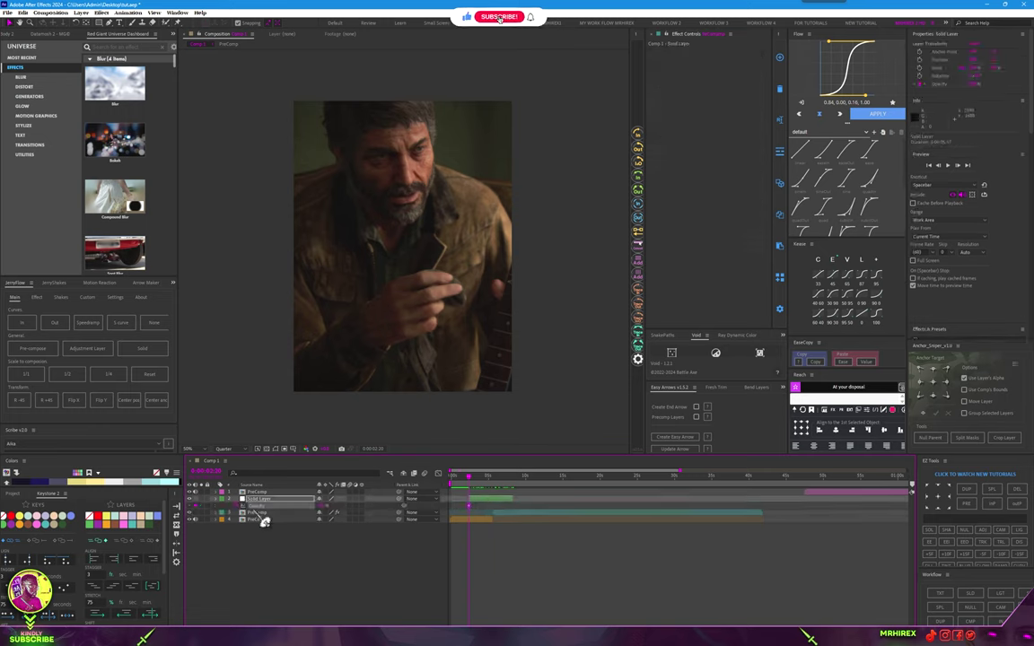
{"action": "left_click_drag", "start_coordinate": [483, 490], "coordinate": [518, 504]}
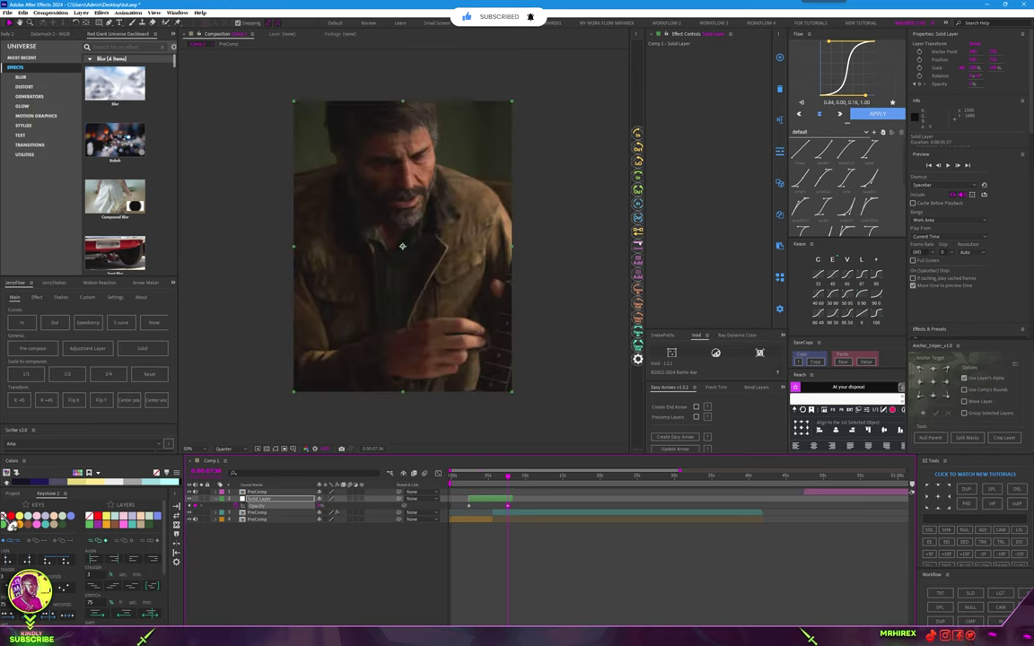
- Give the solid's two Opacity keyframes a sharp bezier drop-off in the Graph Editor, then preview the flash
{"action": "left_click", "coordinate": [537, 517]}
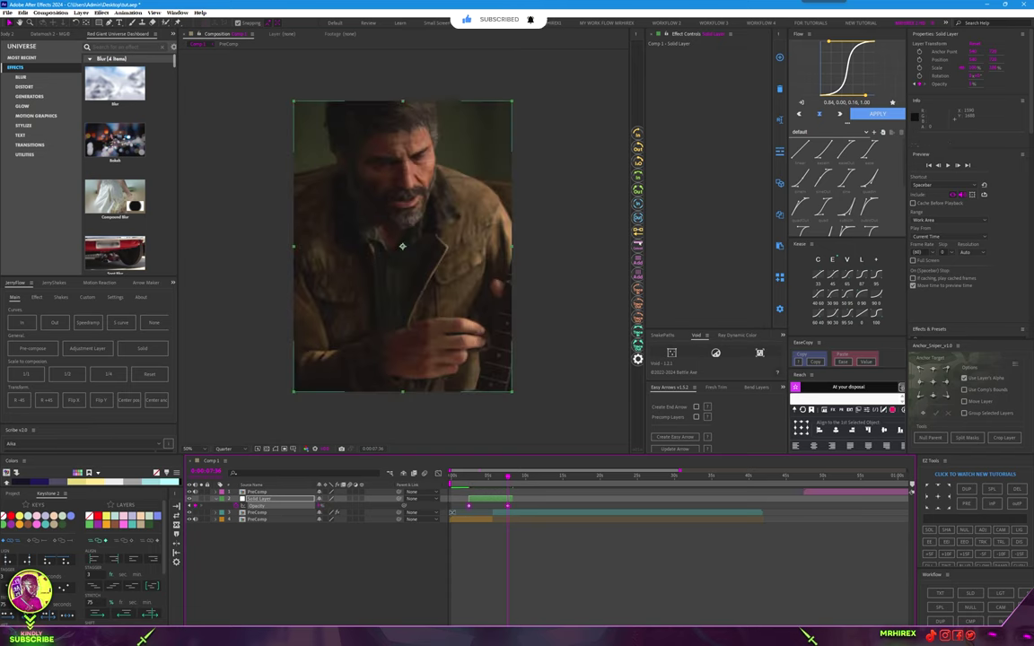
{"action": "left_click", "coordinate": [443, 508]}
{"action": "key", "text": "shift+F3"}
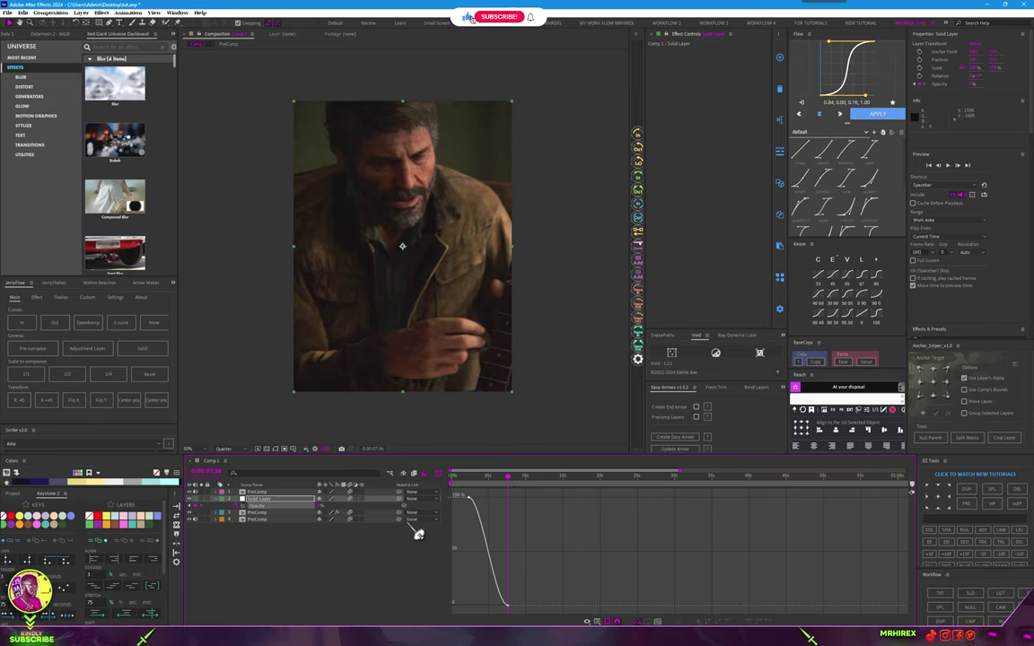
{"action": "left_click", "coordinate": [480, 539]}
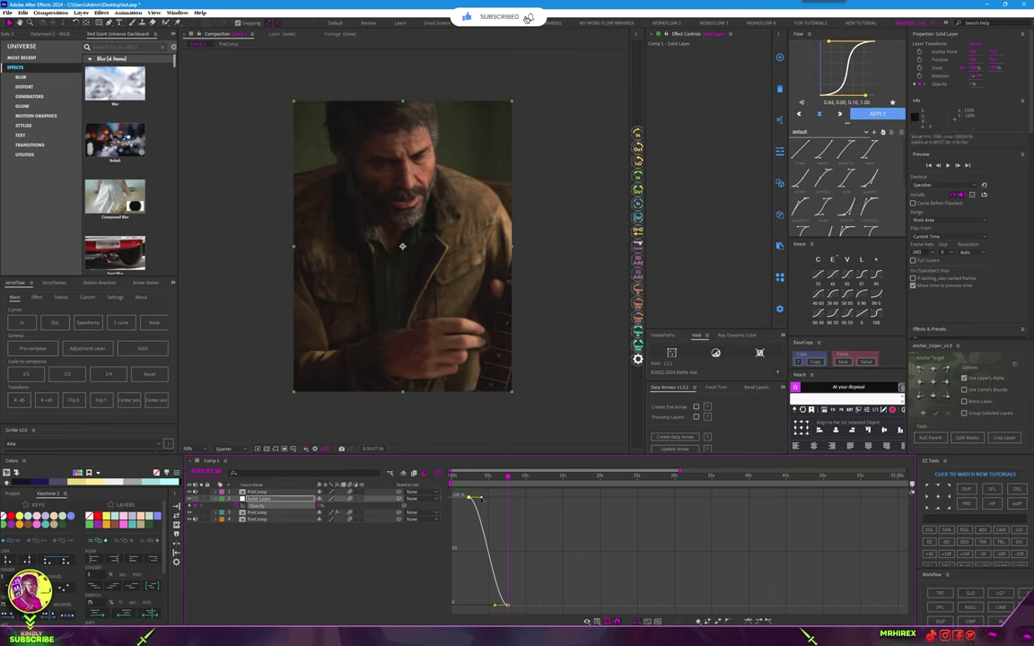
{"action": "left_click_drag", "start_coordinate": [482, 500], "coordinate": [468, 586]}
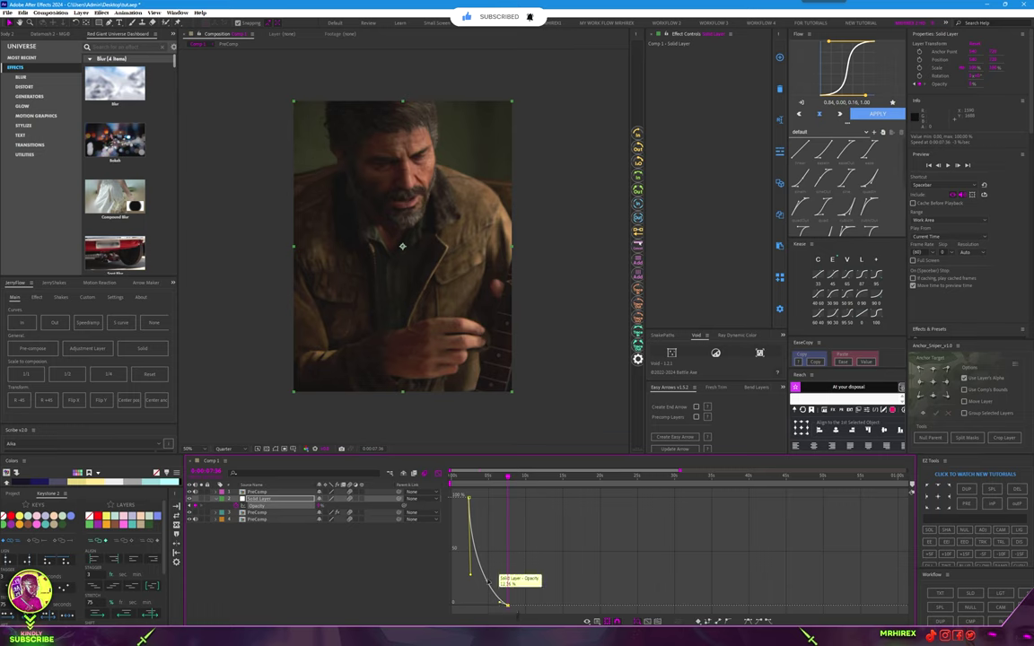
{"action": "left_click", "coordinate": [438, 473]}
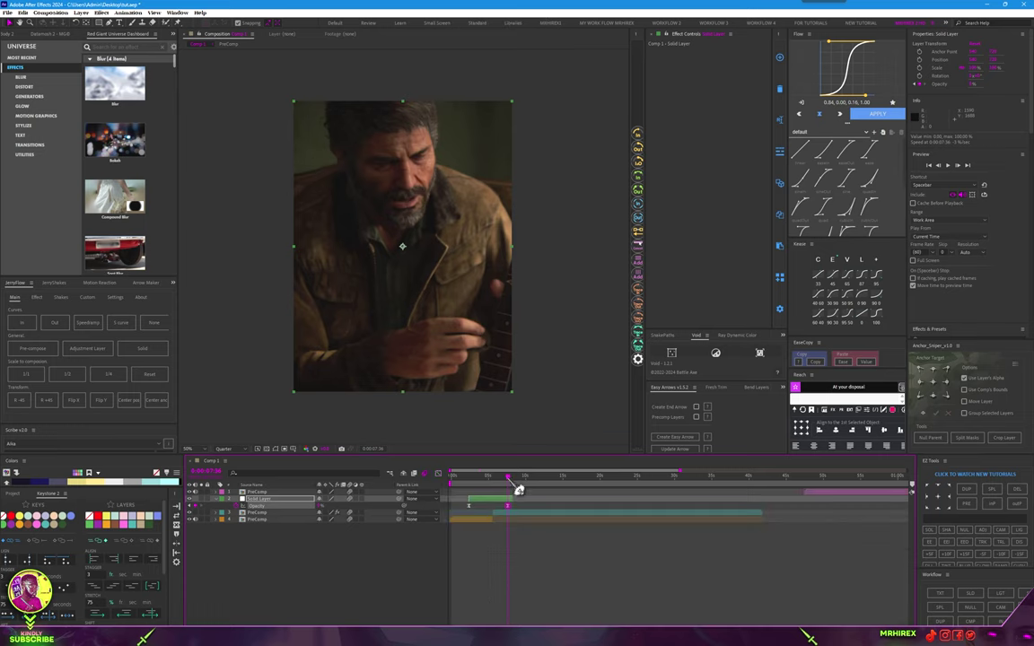
{"action": "mouse_move", "coordinate": [519, 490]}
{"action": "left_mouse_down"}
{"action": "mouse_move", "coordinate": [496, 515]}
{"action": "mouse_move", "coordinate": [513, 511]}
{"action": "left_mouse_up"}
{"action": "key", "text": "space"}
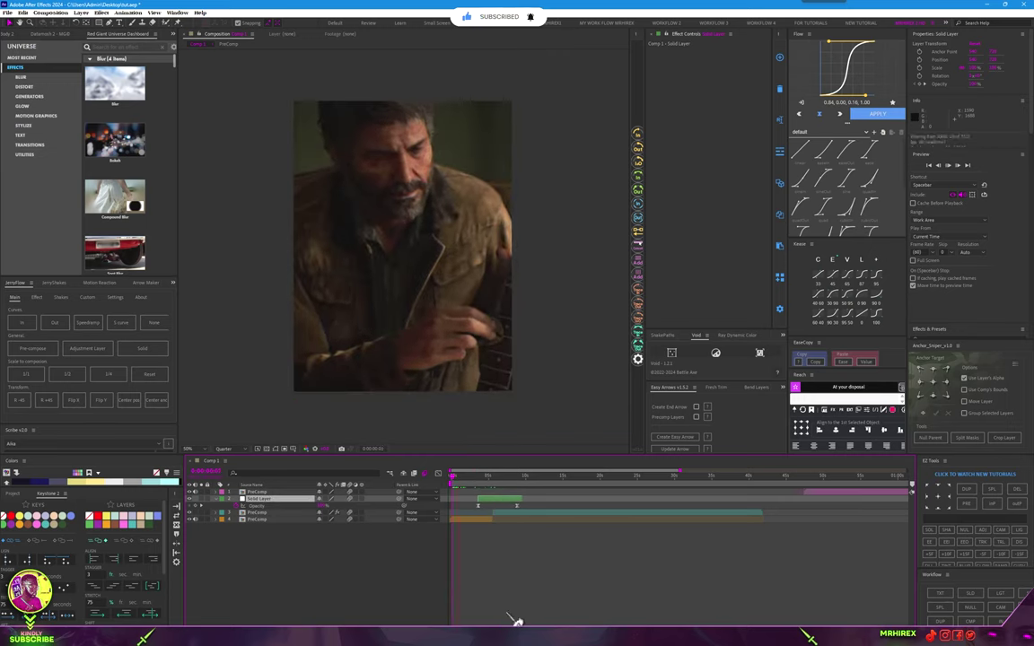
{"action": "scroll", "coordinate": [511, 597], "scroll_direction": "up", "scroll_amount": 2}
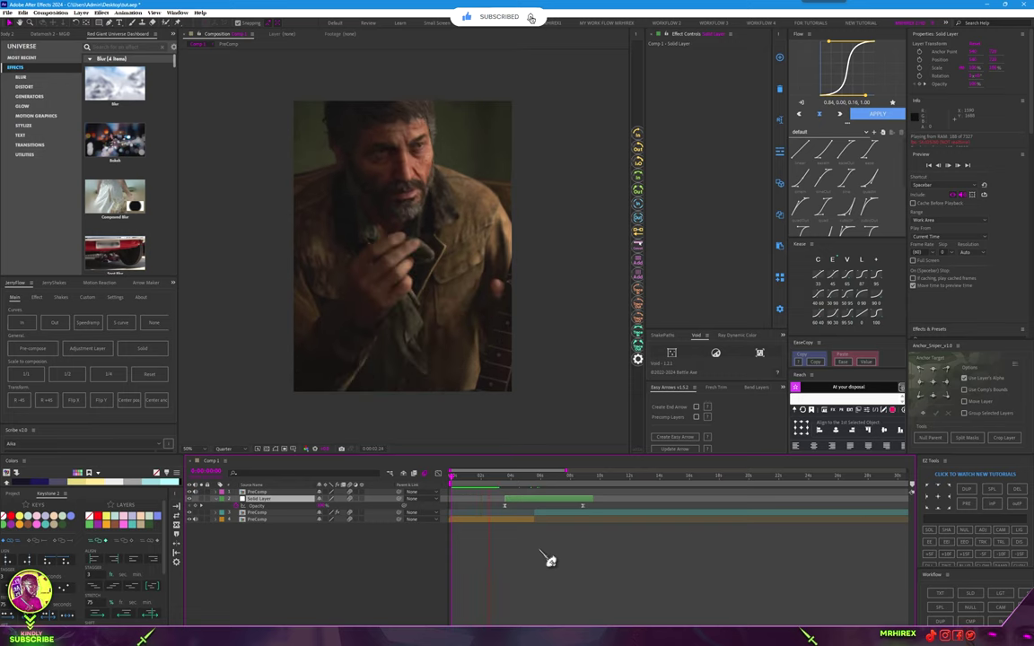
{"action": "key", "text": "space"}
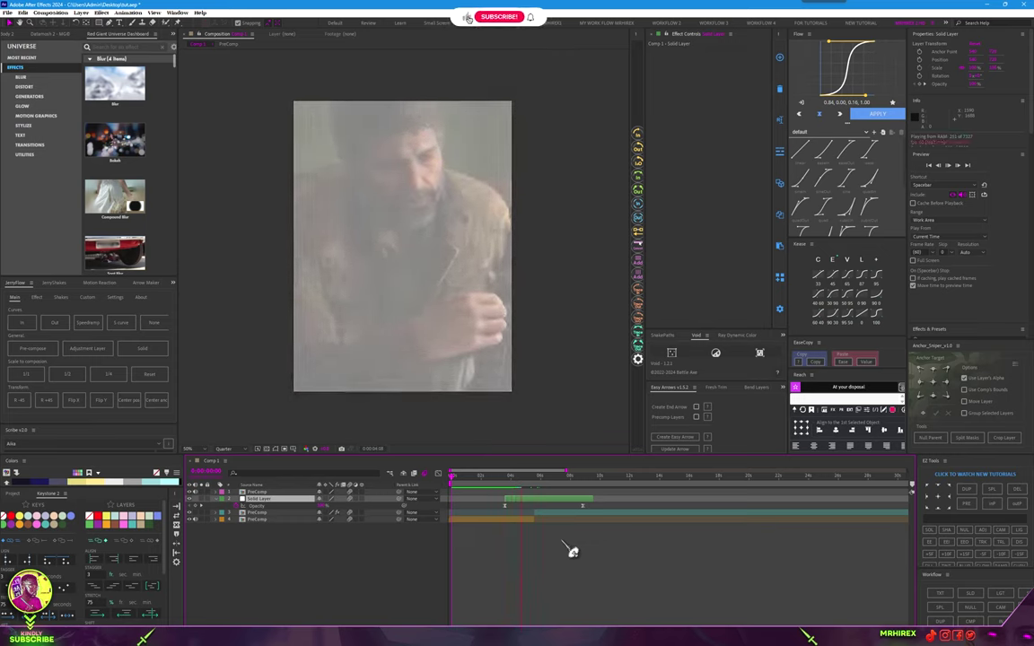
- Shift the white solid later, preview the new flash timing, and bring it to the top of the stack
{"action": "left_click", "coordinate": [530, 492]}
{"action": "left_click_drag", "start_coordinate": [559, 513], "coordinate": [582, 511]}
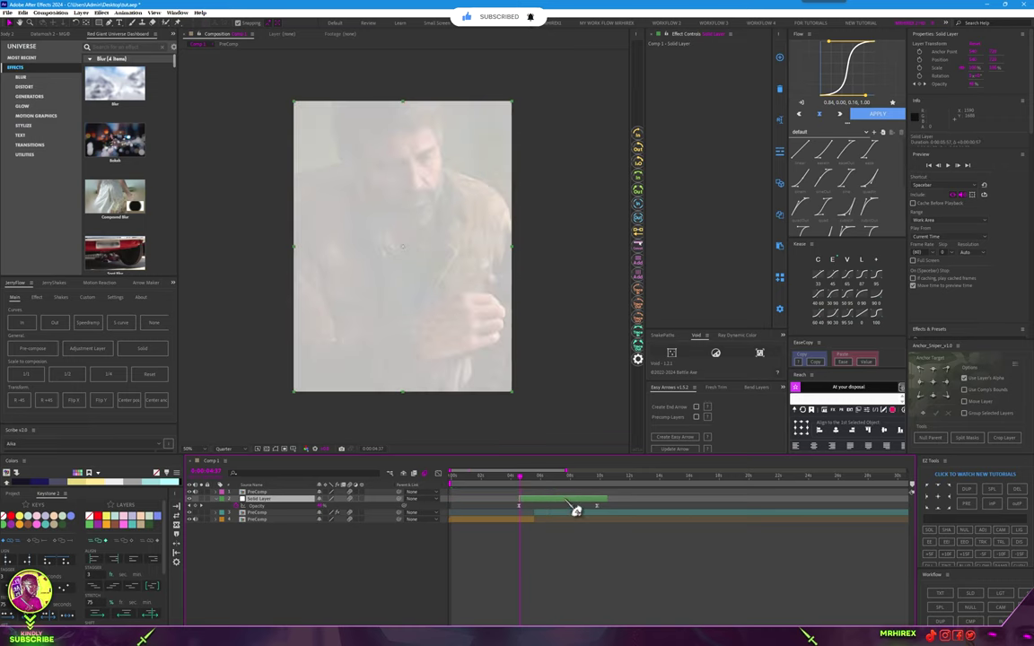
{"action": "key", "text": "space"}
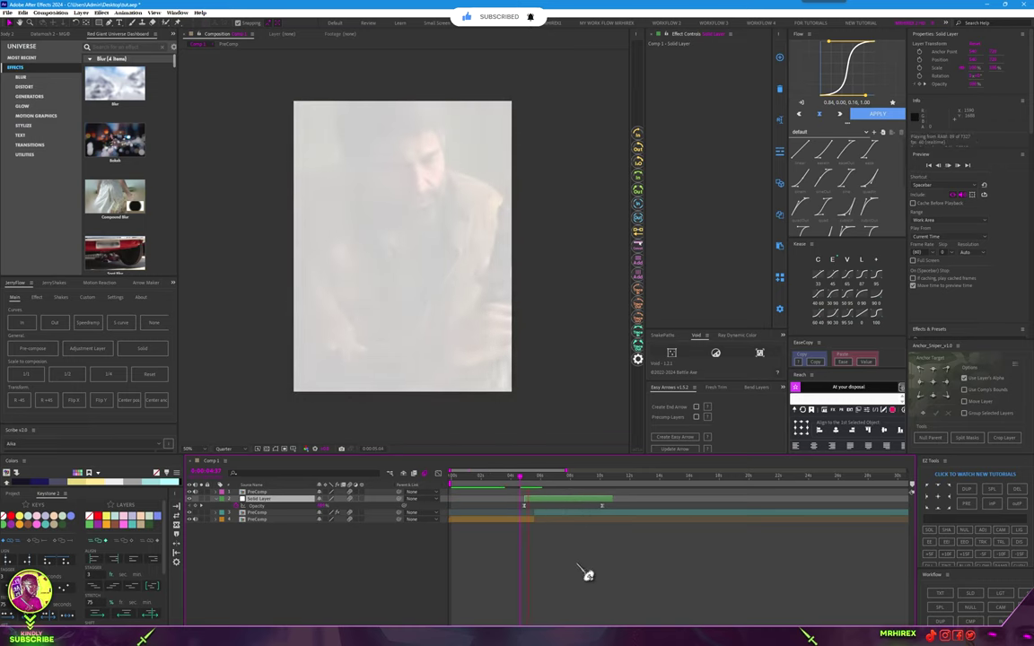
{"action": "left_click_drag", "start_coordinate": [554, 499], "coordinate": [511, 492]}
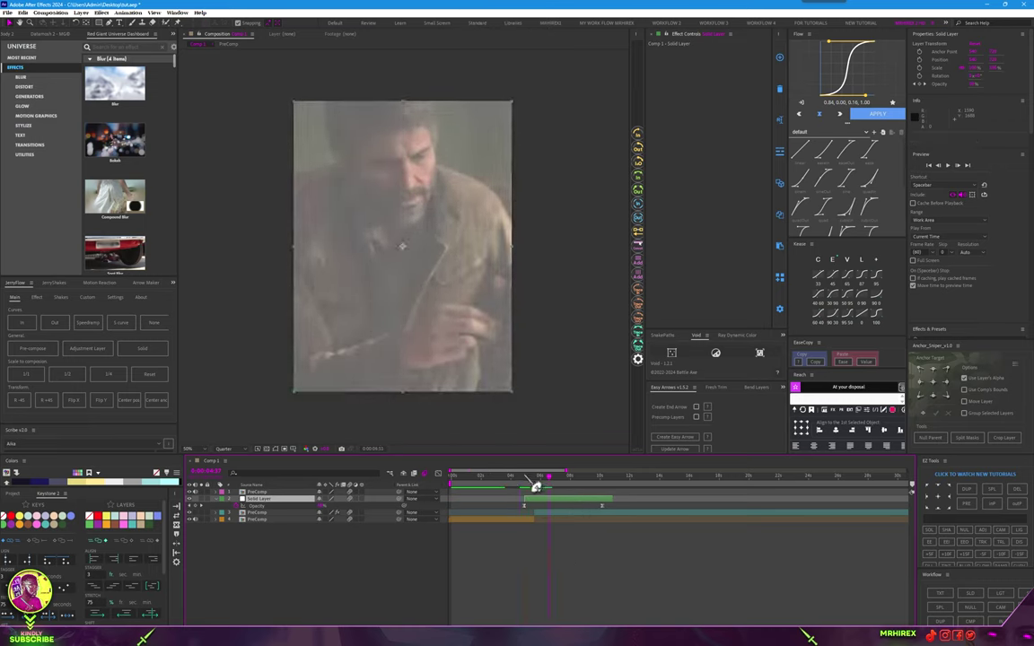
{"action": "key", "text": "space"}
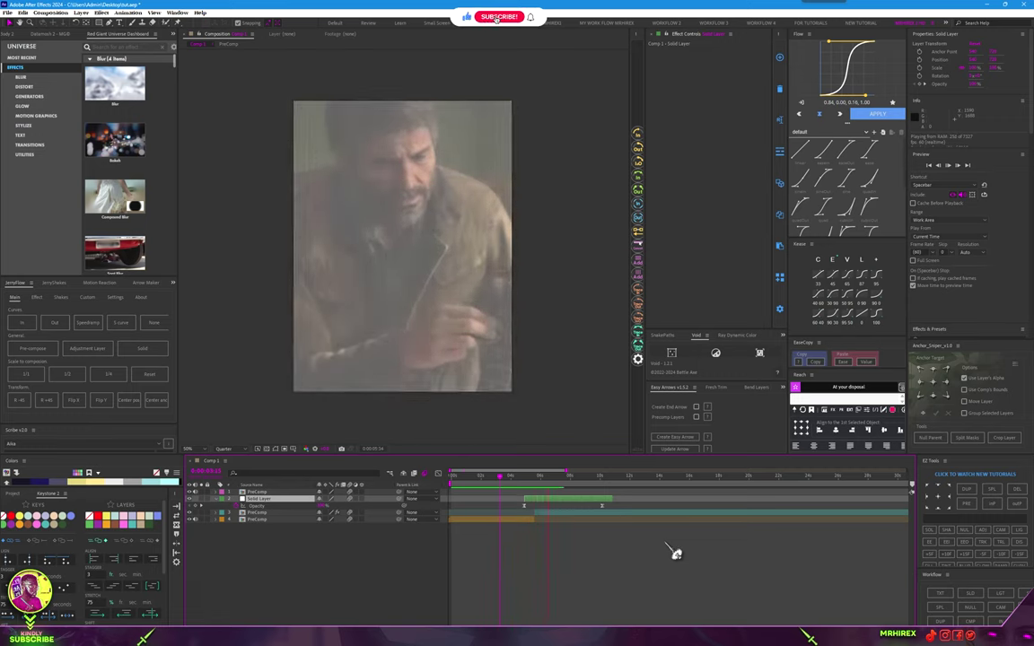
{"action": "key", "text": "space"}
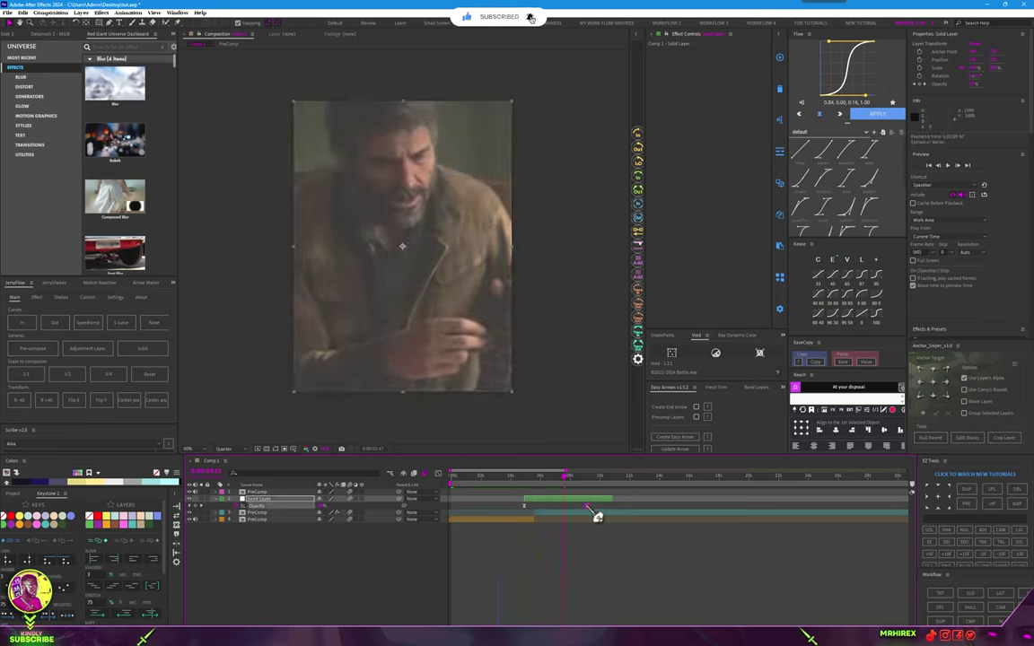
{"action": "key", "text": "space"}
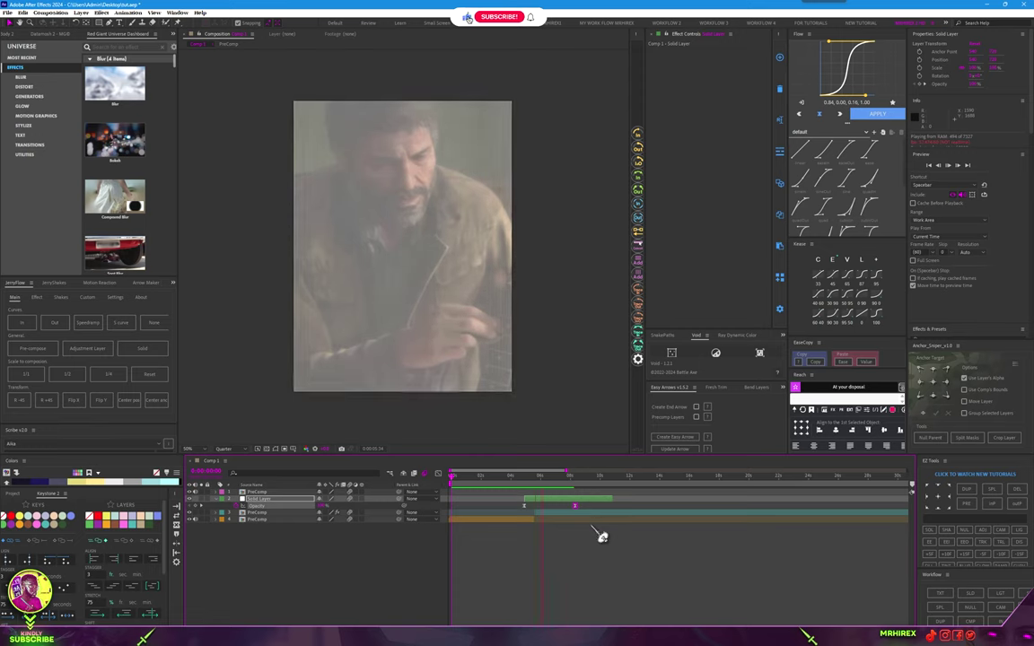
{"action": "key", "text": "space"}
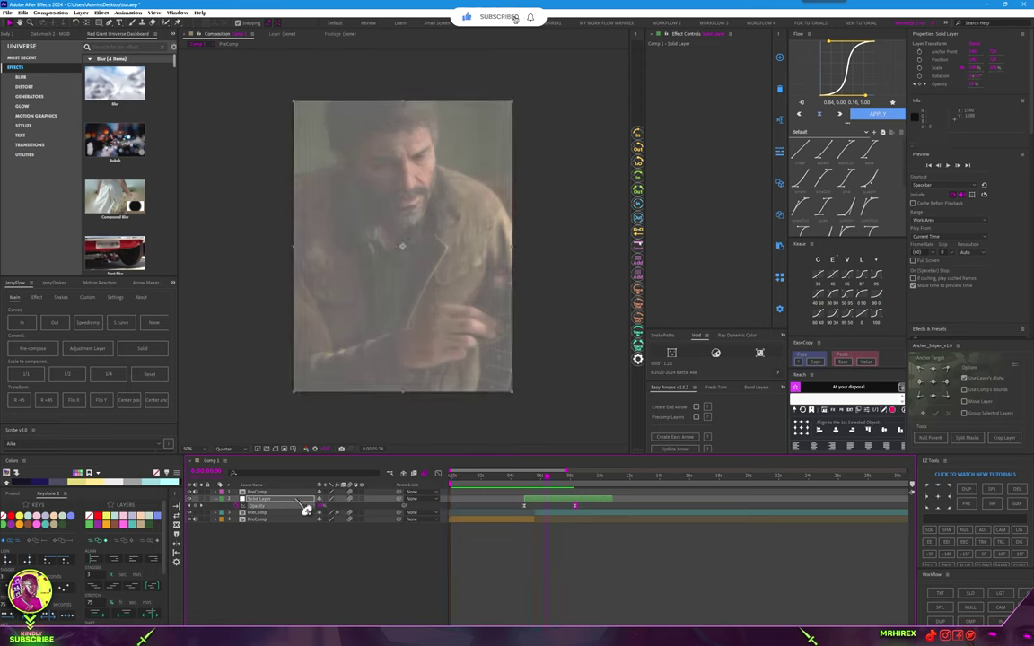
{"action": "key", "text": "ctrl+shift+bracketright"}
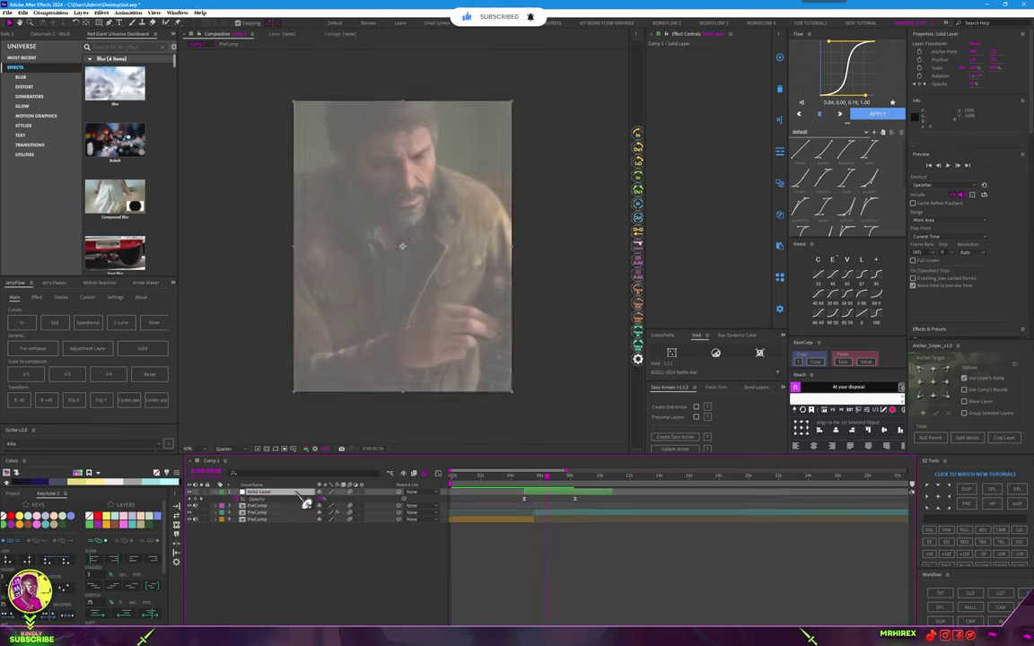
- Add a Scale keyframe to the third-layer PreComp and shrink its footage slightly
{"action": "left_click", "coordinate": [577, 514]}
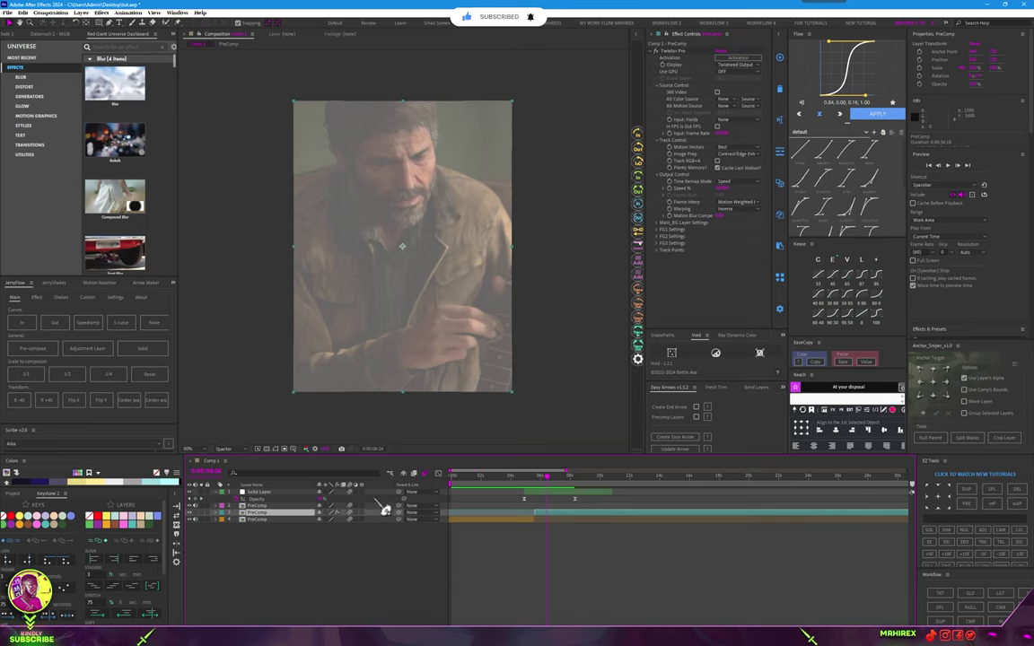
{"action": "left_click", "coordinate": [553, 500]}
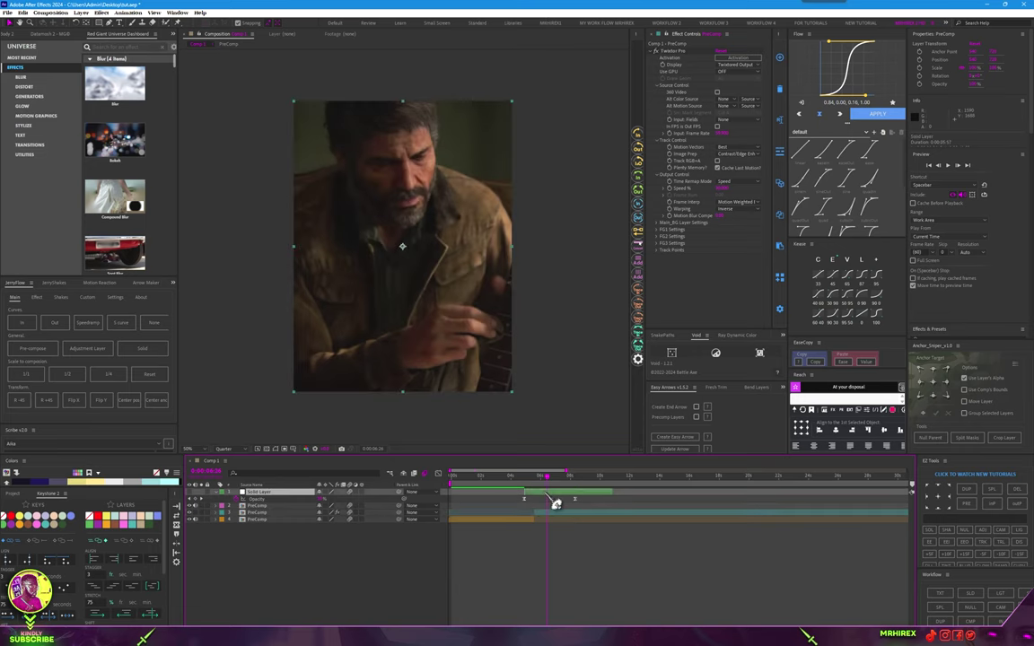
{"action": "left_click", "coordinate": [553, 514]}
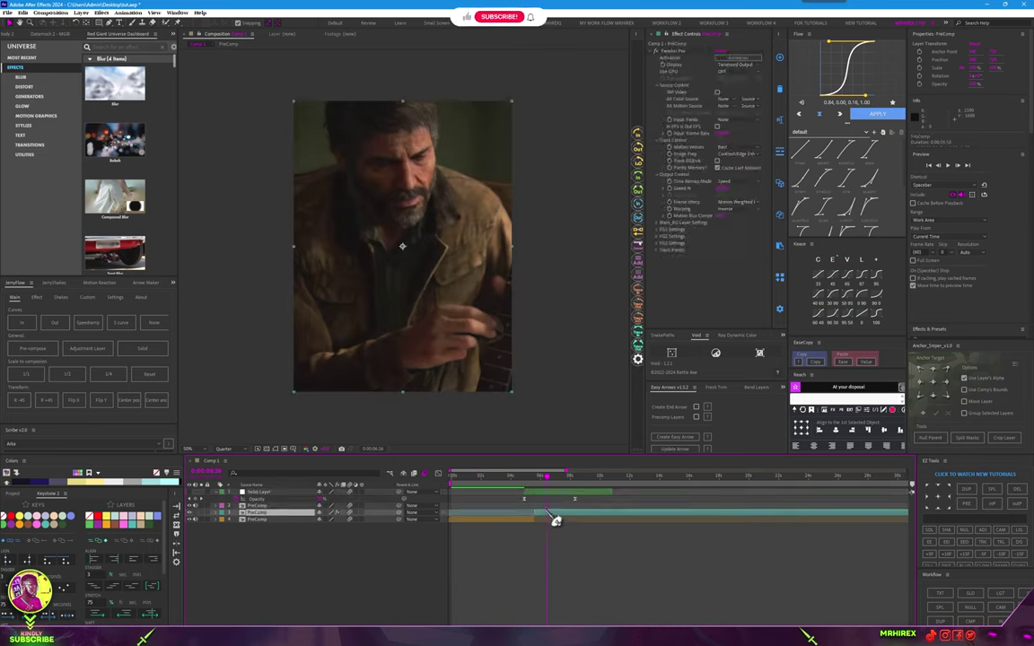
{"action": "key", "text": "alt+shift+s"}
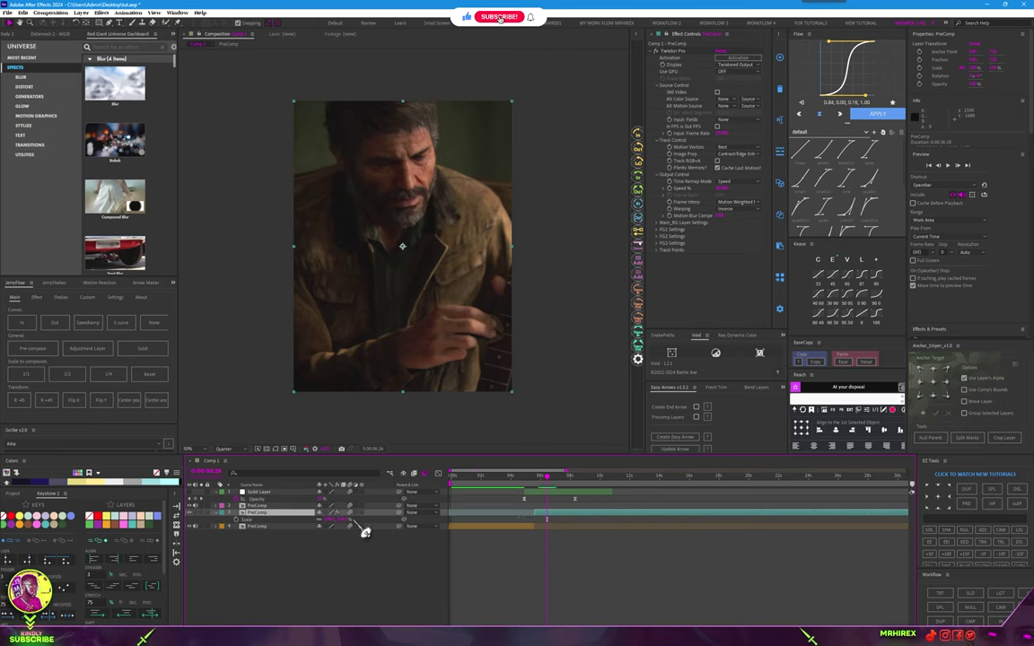
{"action": "left_click_drag", "start_coordinate": [337, 519], "coordinate": [318, 519]}
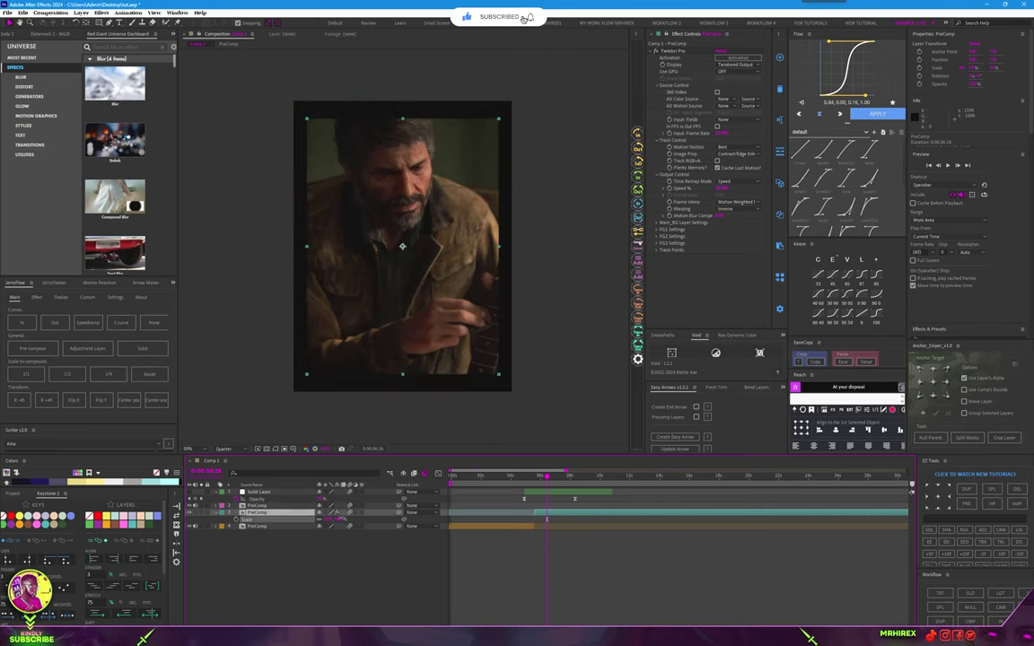
- Give the PreComp a Stroke layer style to outline the footage
{"action": "right_click", "coordinate": [557, 519]}
{"action": "mouse_move", "coordinate": [633, 420]}
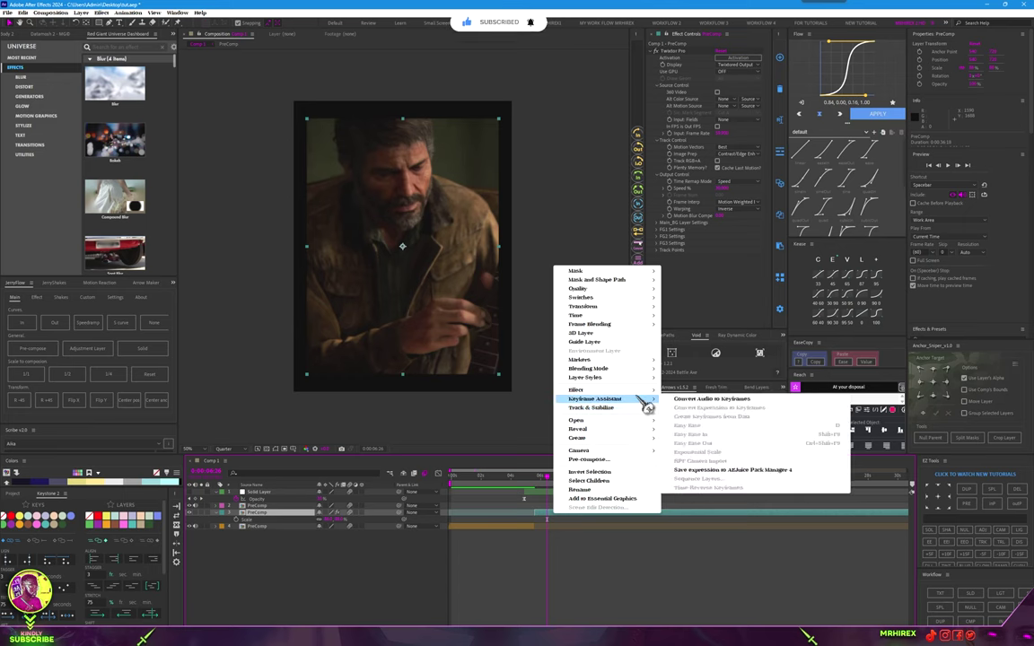
{"action": "mouse_move", "coordinate": [644, 377]}
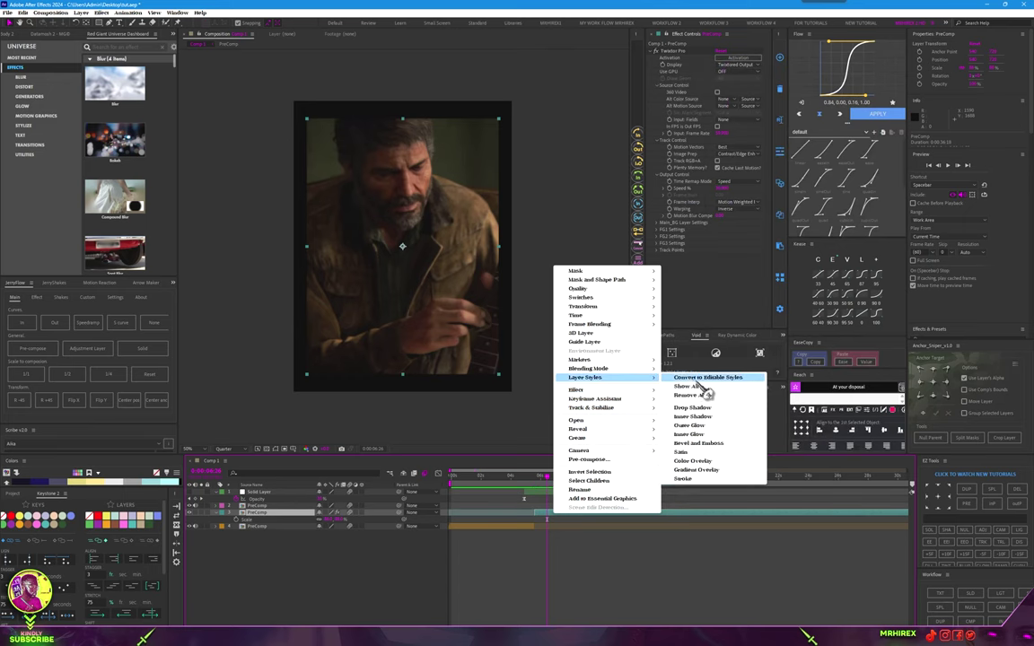
{"action": "left_click", "coordinate": [693, 479]}
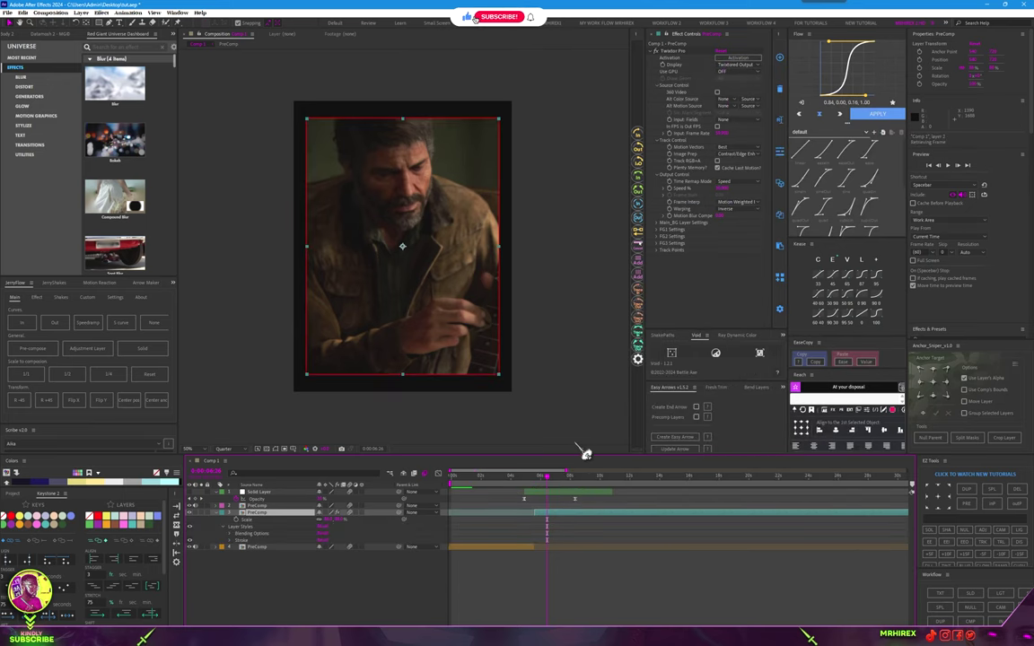
- Change the Stroke style's colour to yellow
{"action": "left_click", "coordinate": [237, 540]}
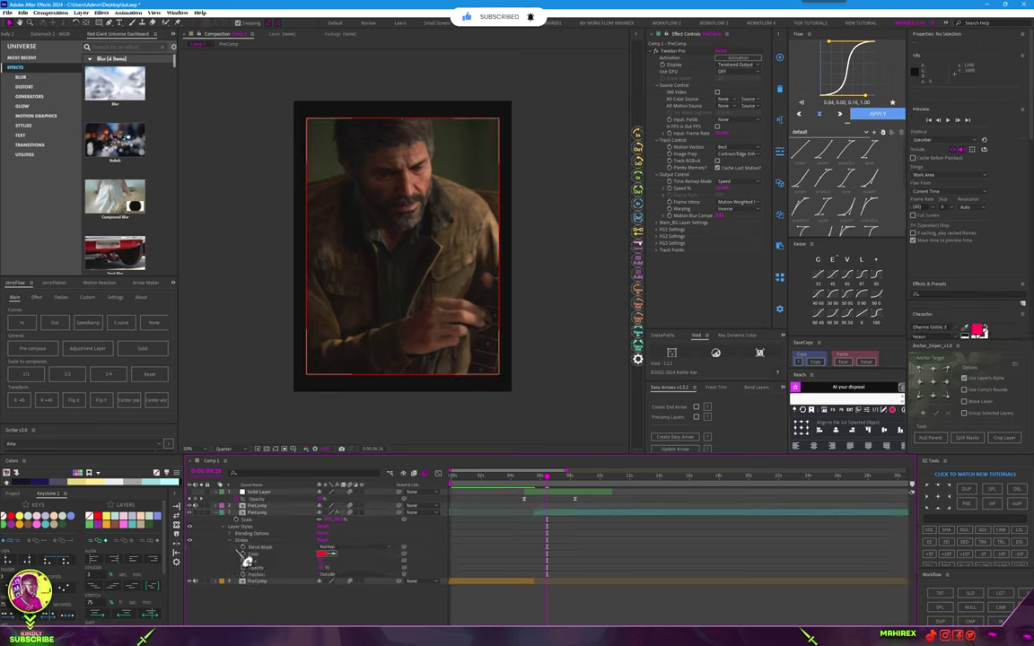
{"action": "left_click", "coordinate": [321, 554]}
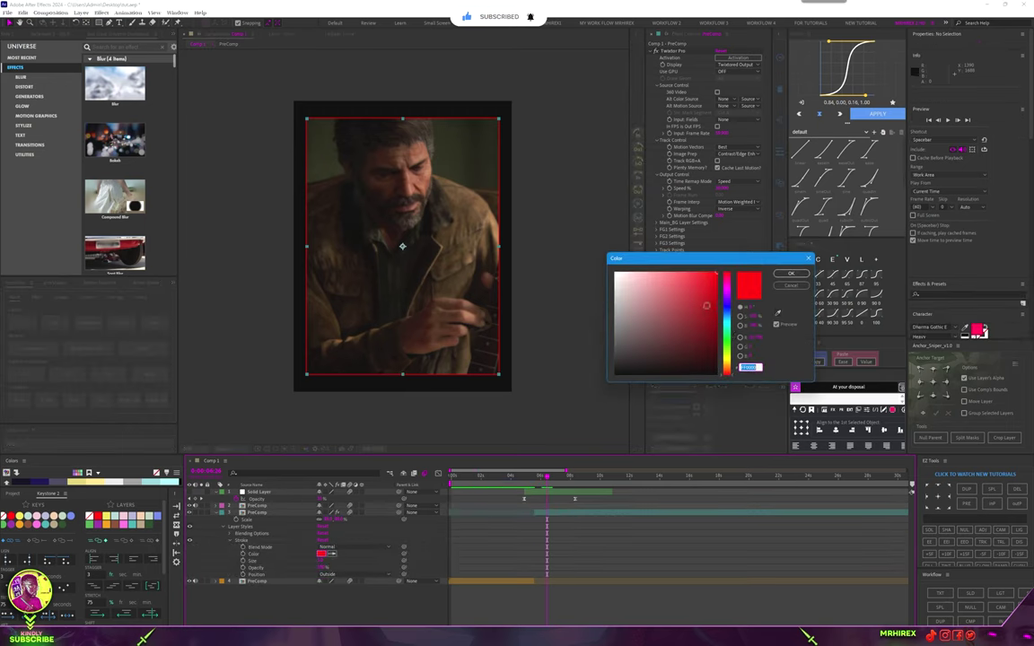
{"action": "left_click", "coordinate": [651, 280]}
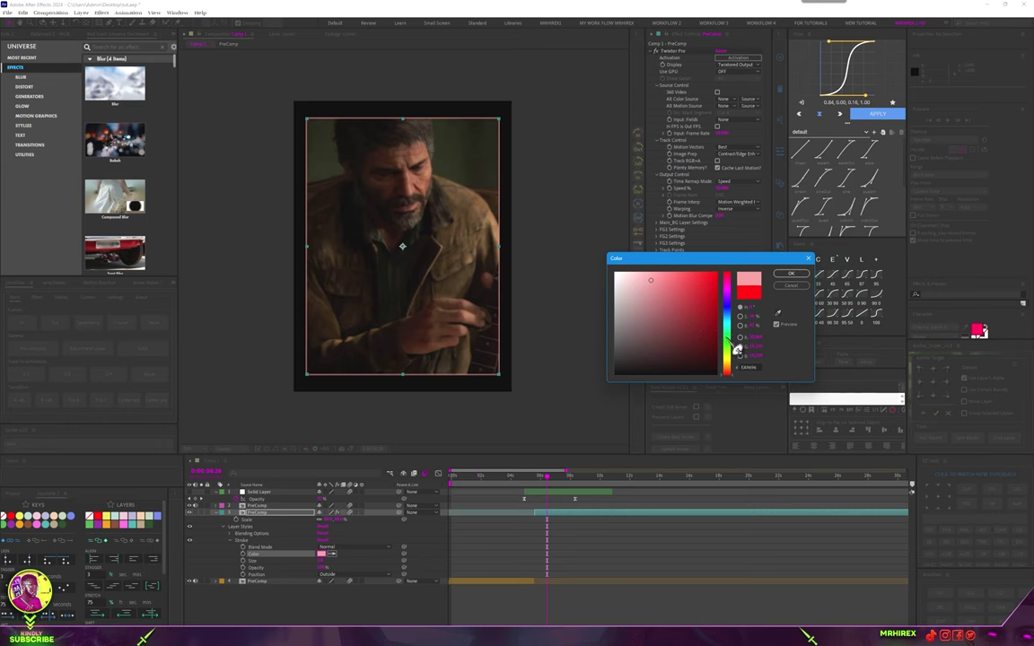
{"action": "left_click_drag", "start_coordinate": [737, 349], "coordinate": [735, 361]}
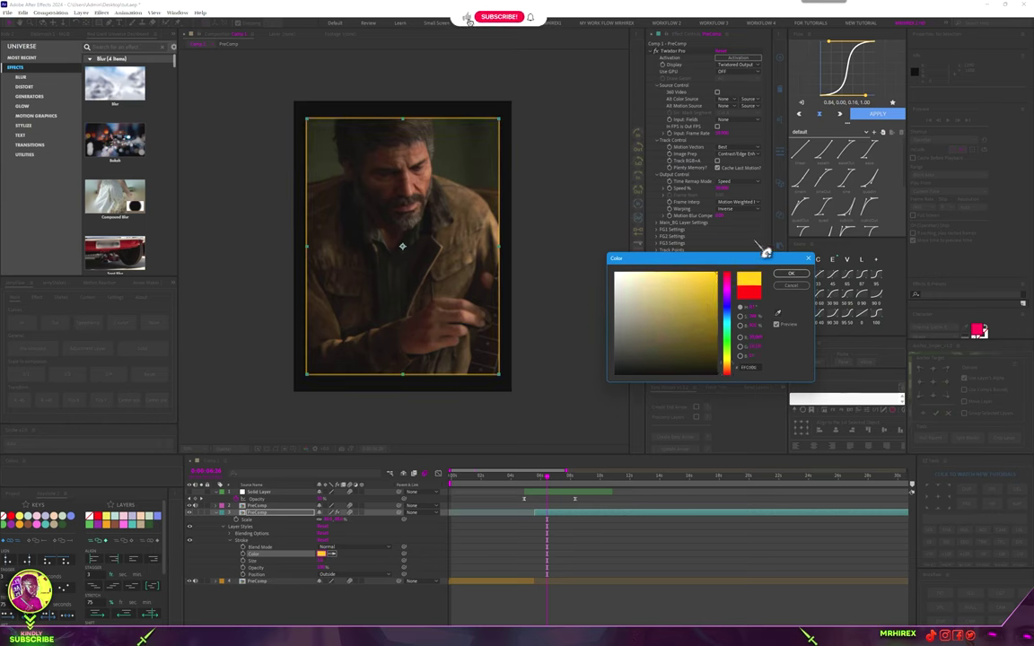
{"action": "left_click", "coordinate": [790, 273]}
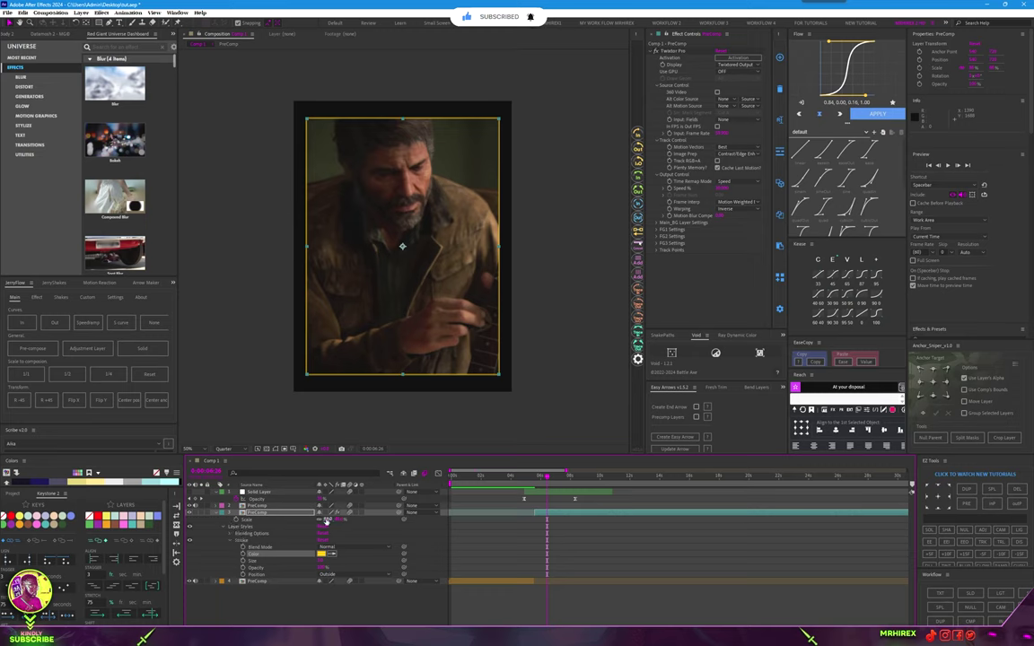
- Set the layer's Scale to 200 so the footage fills the vertical frame
{"action": "right_click", "coordinate": [332, 519]}
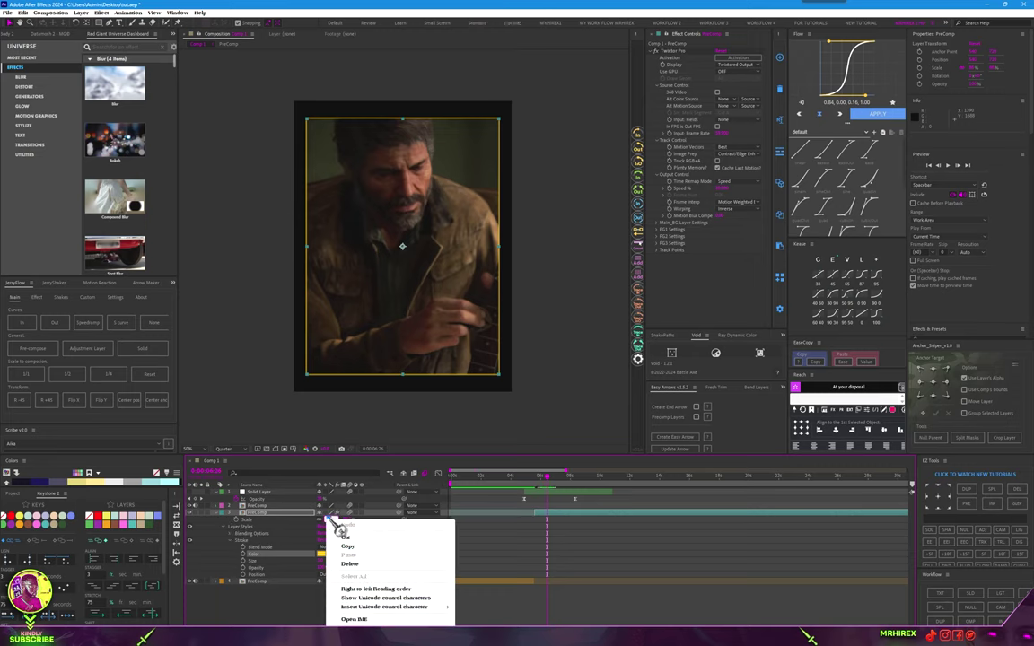
{"action": "left_click", "coordinate": [337, 523]}
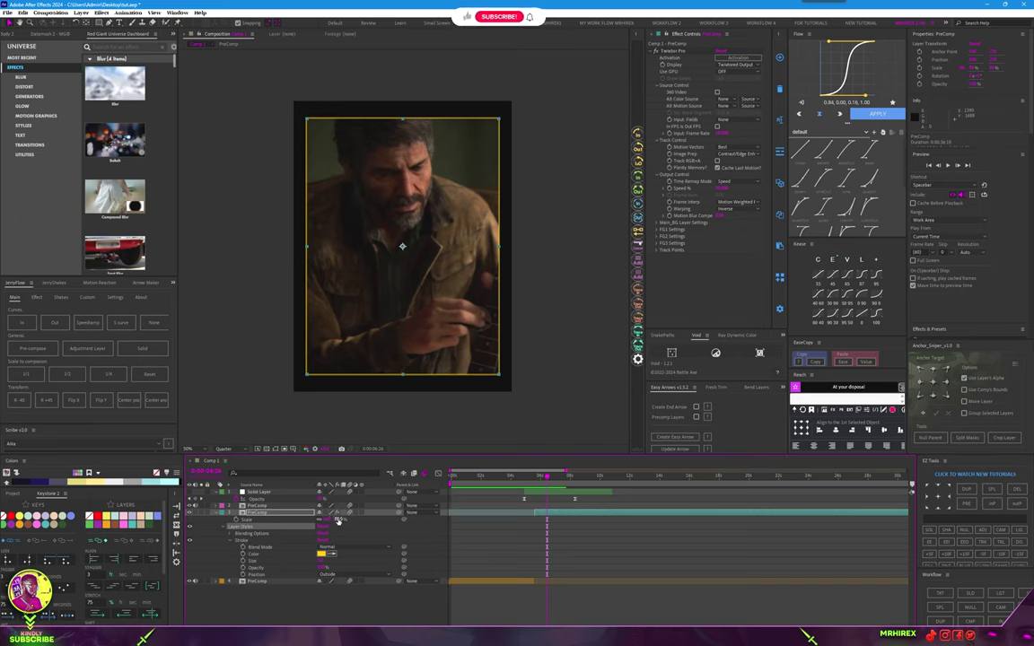
{"action": "type", "text": "200"}
{"action": "key", "text": "Return"}
{"action": "key", "text": "ctrl+z"}
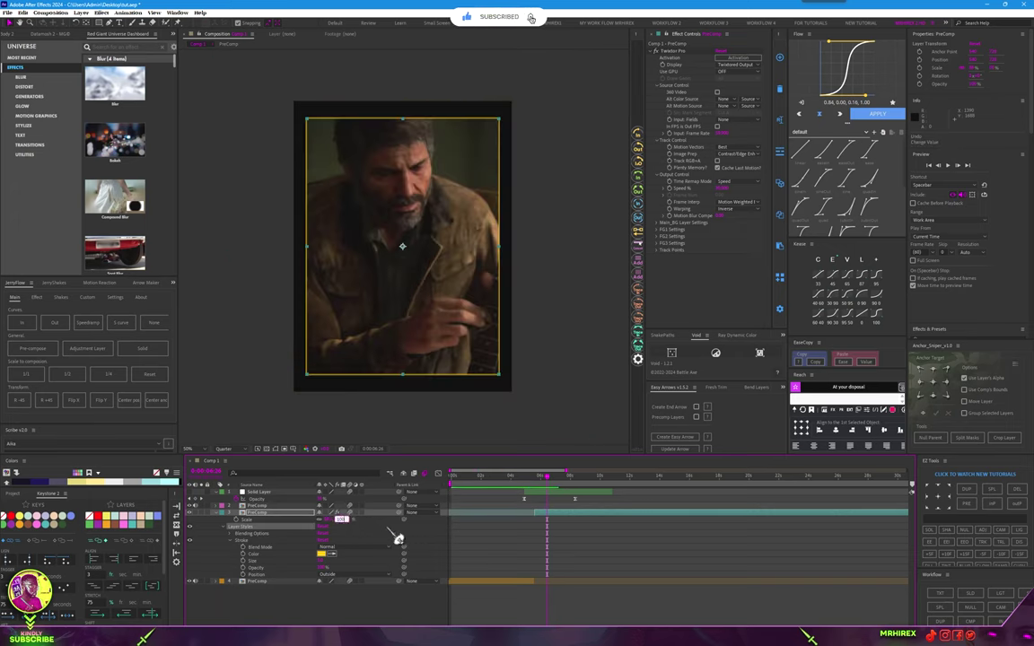
{"action": "left_click", "coordinate": [398, 539]}
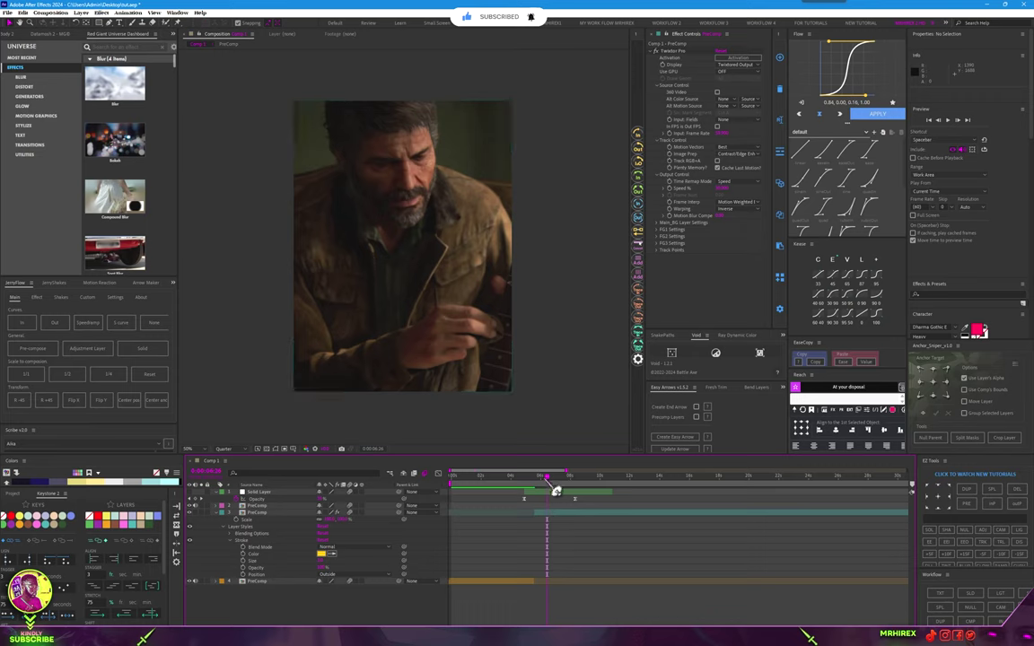
- Split the Joel PreComp at the scrubbed cut point with Ctrl+Shift+D, then preview the edit
{"action": "left_click_drag", "start_coordinate": [555, 491], "coordinate": [536, 514]}
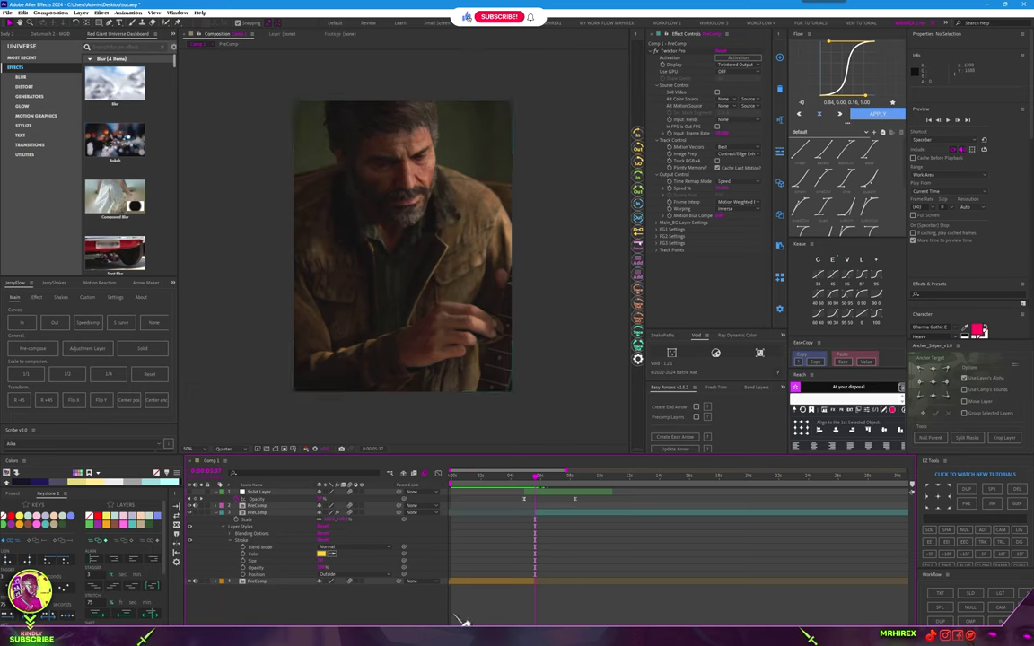
{"action": "left_click", "coordinate": [227, 505]}
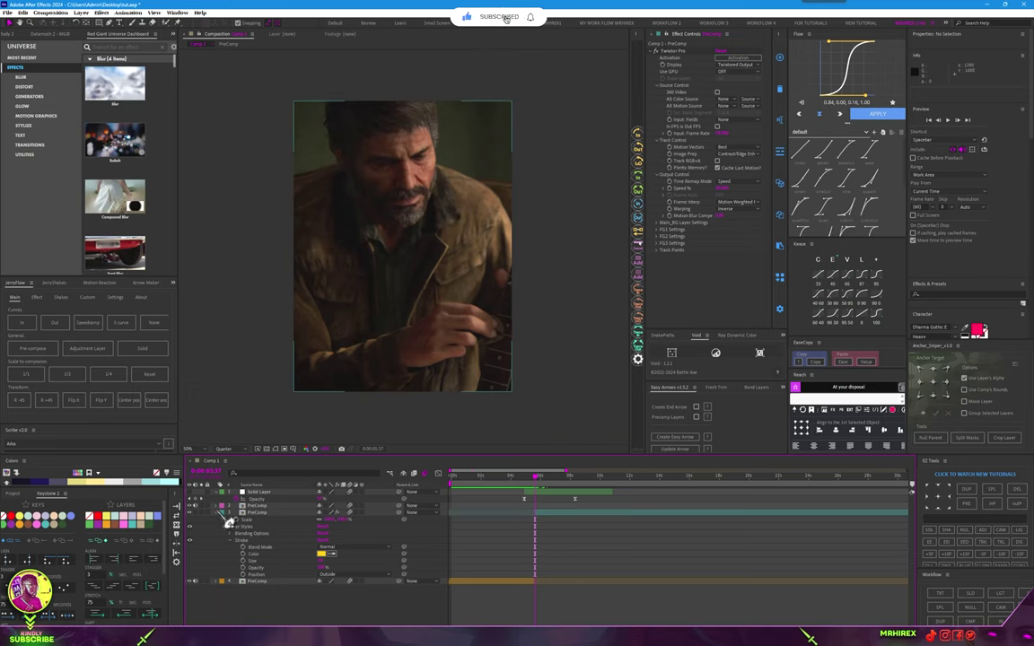
{"action": "key", "text": "u"}
{"action": "key", "text": "u"}
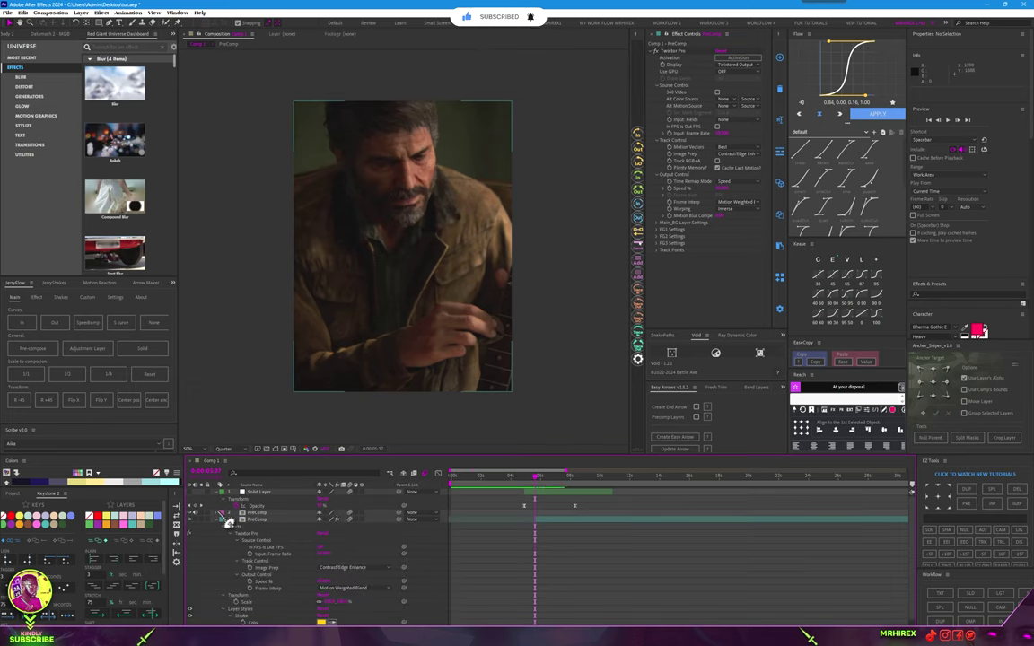
{"action": "left_click", "coordinate": [228, 520]}
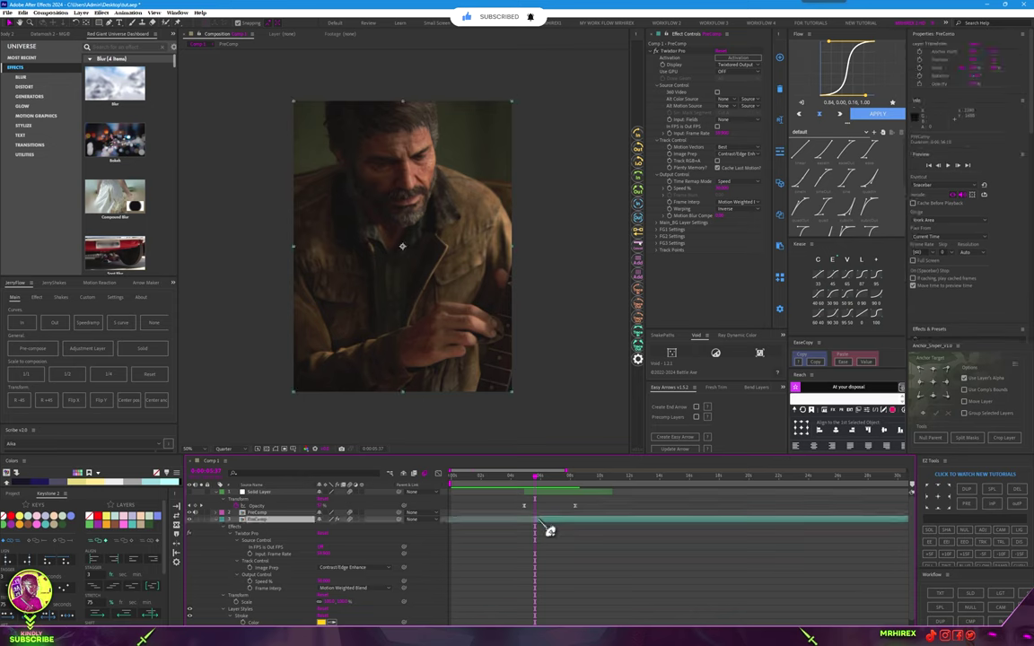
{"action": "key", "text": "ctrl+shift+d"}
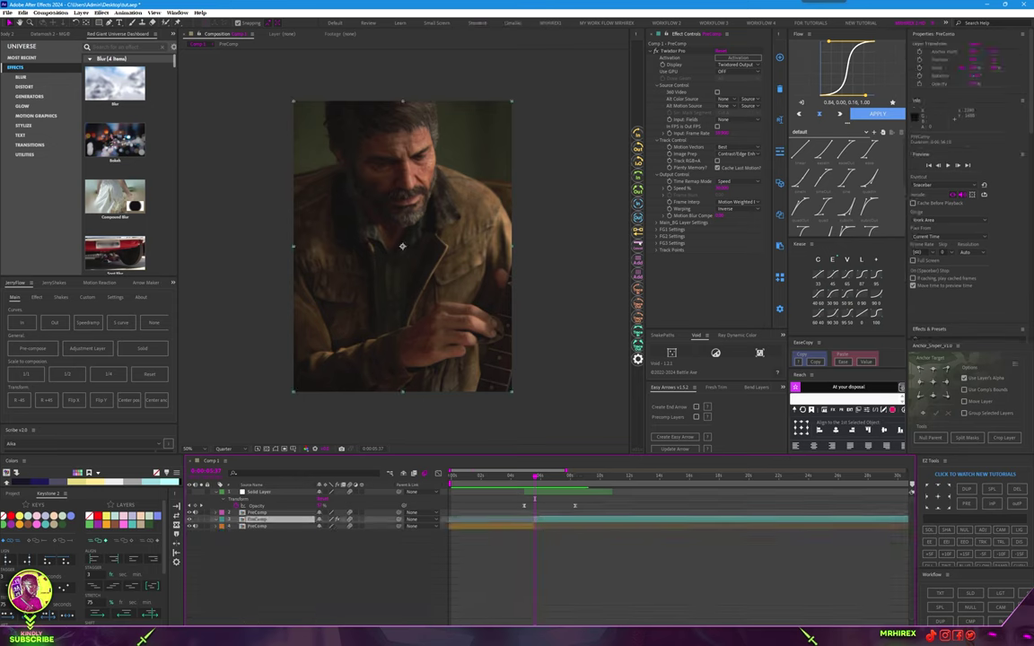
{"action": "key", "text": "minus"}
{"action": "key", "text": "minus"}
{"action": "key", "text": "minus"}
{"action": "key", "text": "space"}
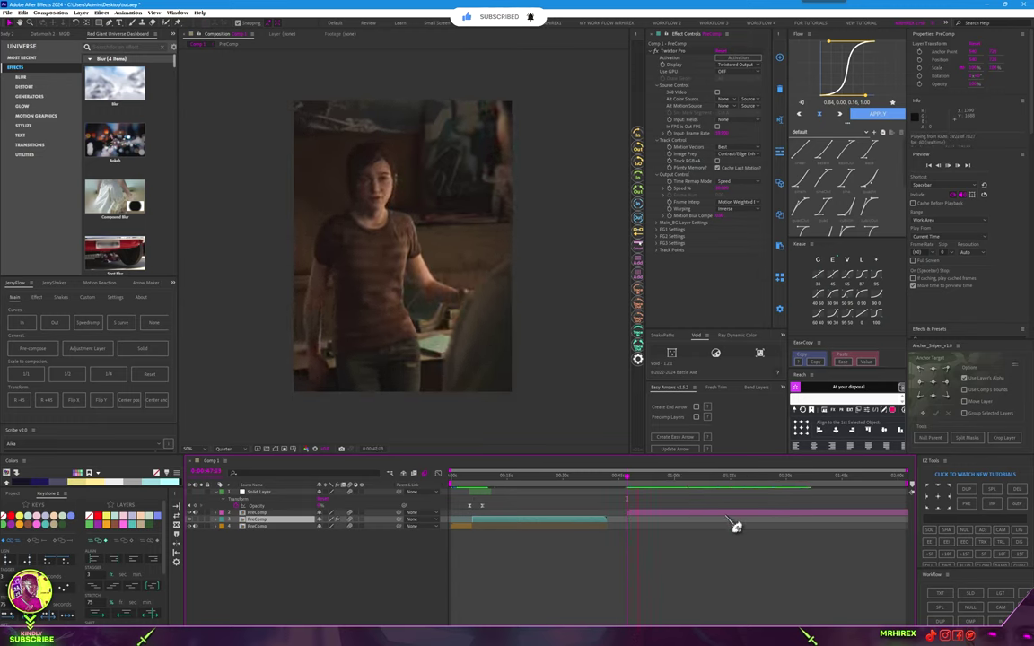
- Duplicate the pink Ellie layer, slide the copy later and the top layer earlier to about 15 s
{"action": "left_click", "coordinate": [651, 517]}
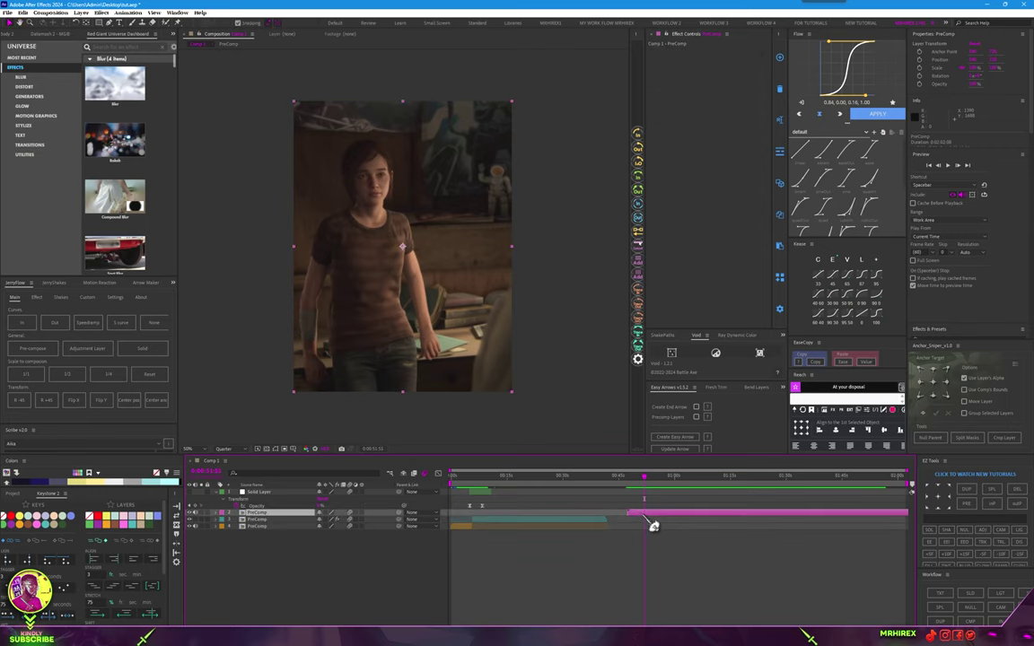
{"action": "key", "text": "ctrl+d"}
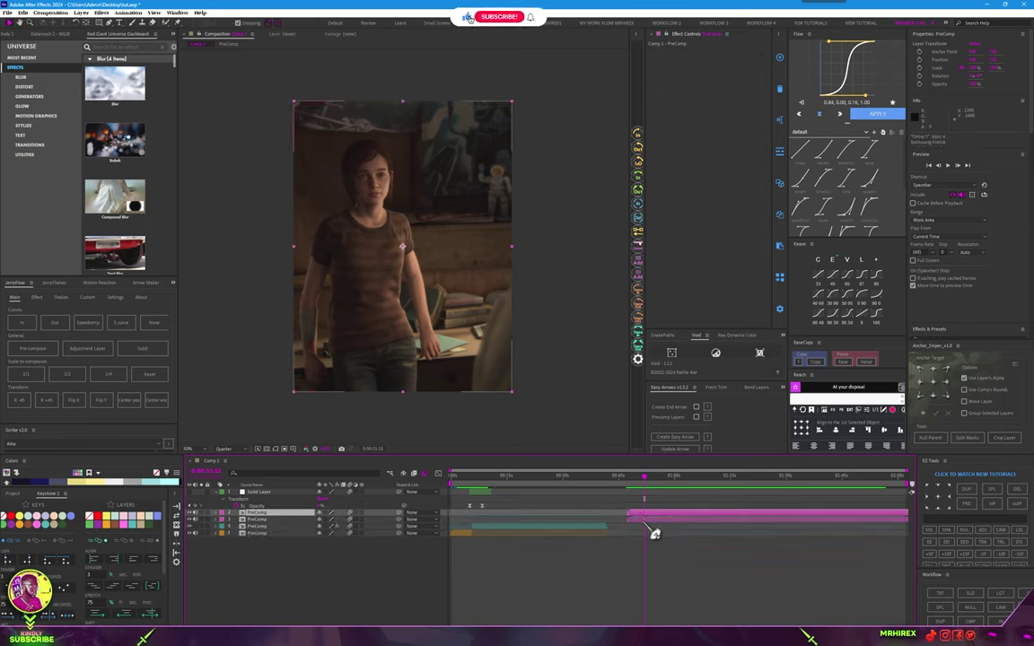
{"action": "left_click_drag", "start_coordinate": [655, 530], "coordinate": [734, 531]}
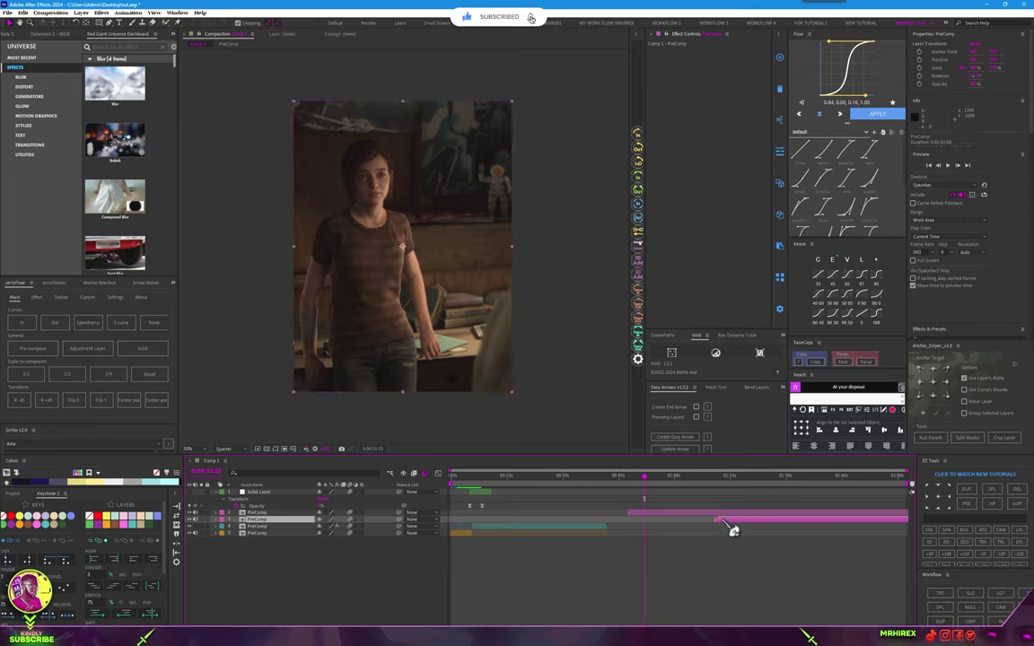
{"action": "left_click", "coordinate": [650, 515]}
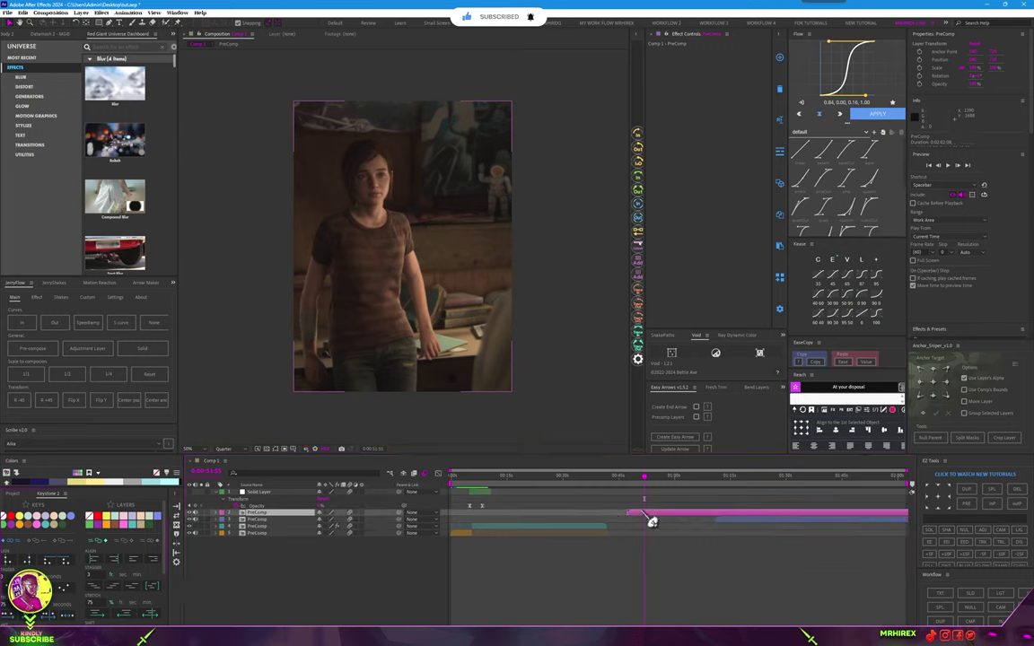
{"action": "left_click_drag", "start_coordinate": [652, 522], "coordinate": [532, 525]}
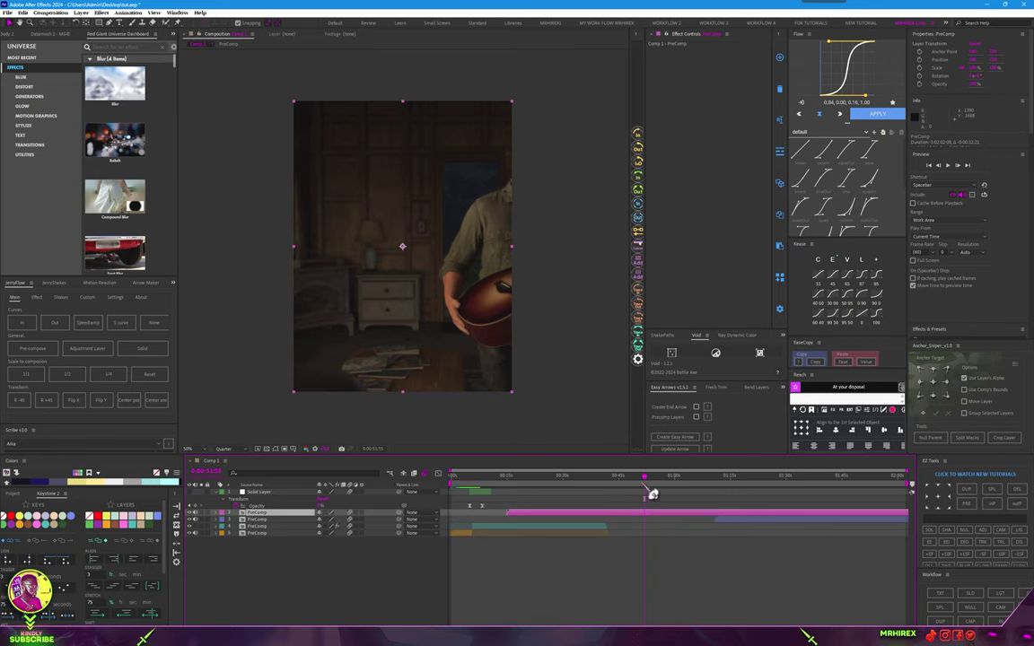
{"action": "mouse_move", "coordinate": [653, 488]}
{"action": "left_mouse_down"}
{"action": "mouse_move", "coordinate": [484, 521]}
{"action": "mouse_move", "coordinate": [505, 525]}
{"action": "mouse_move", "coordinate": [496, 529]}
{"action": "left_mouse_up"}
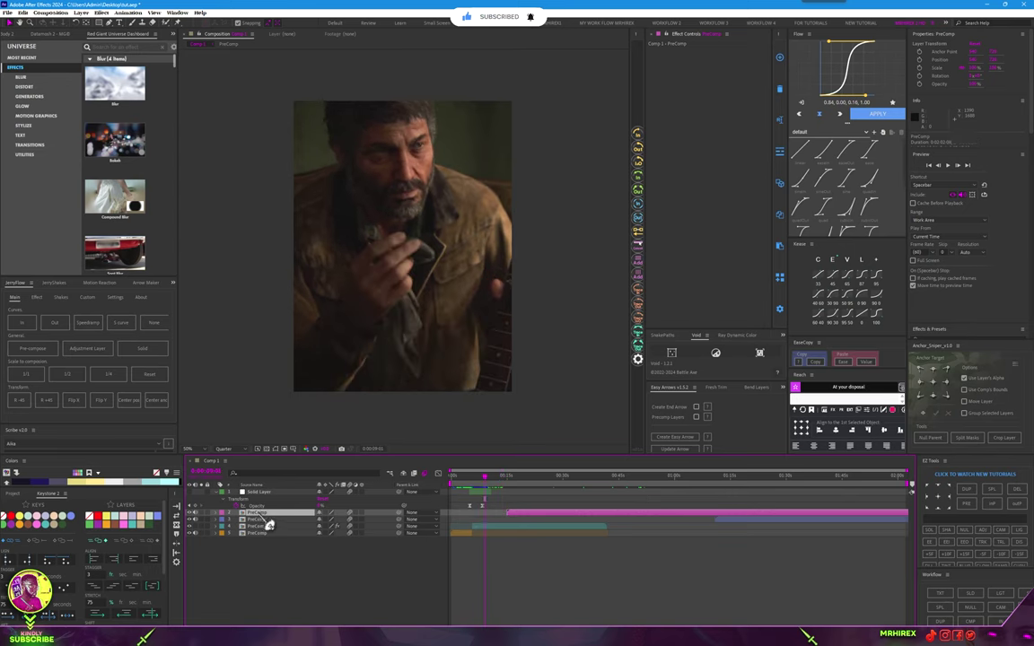
- Move the pink Ellie layer down the stack and nudge its start later, to around 45 s
{"action": "key", "text": "ctrl+bracketleft"}
{"action": "key", "text": "ctrl+bracketleft"}
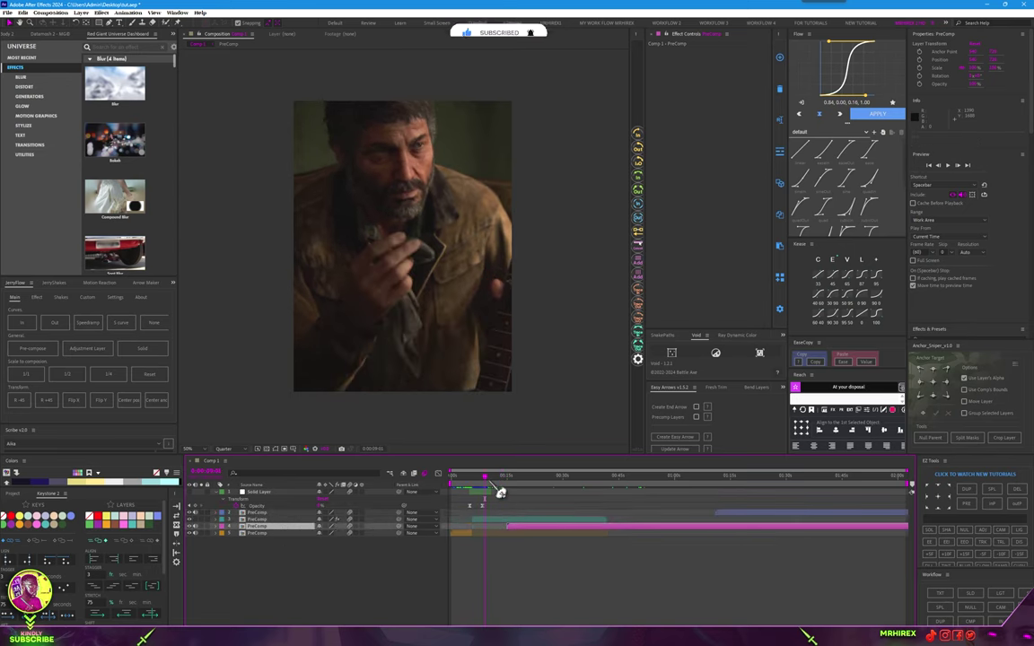
{"action": "left_click_drag", "start_coordinate": [497, 496], "coordinate": [484, 494]}
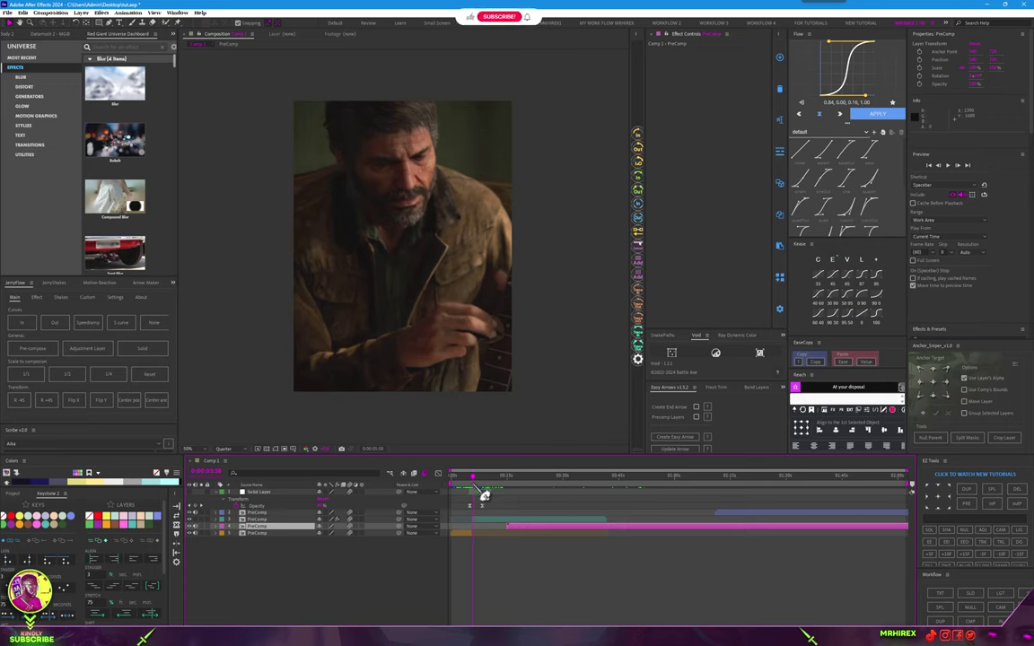
{"action": "key", "text": "space"}
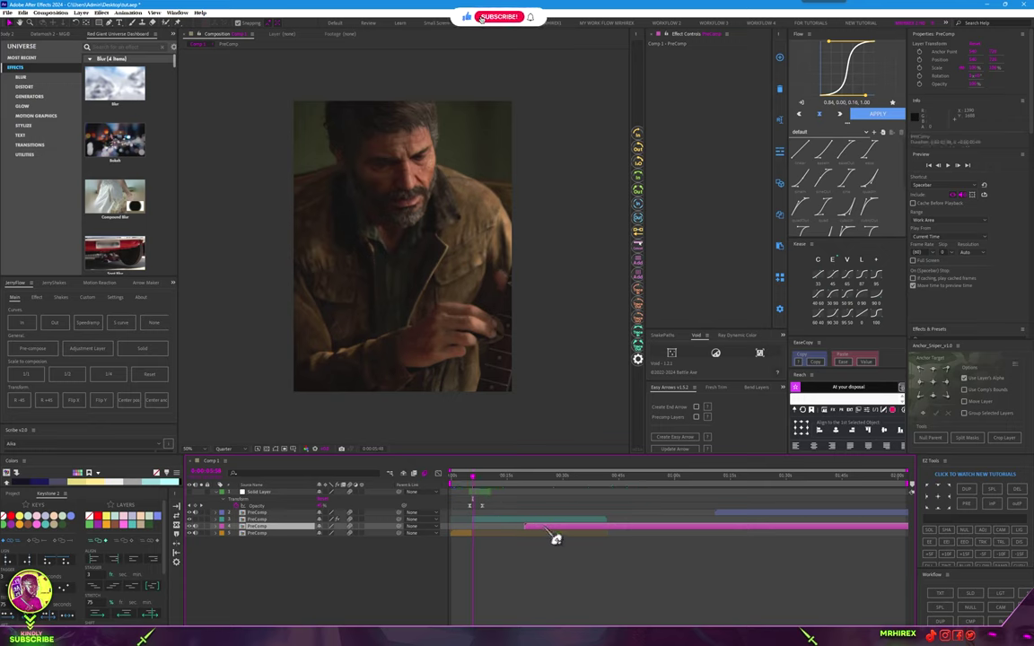
{"action": "left_click_drag", "start_coordinate": [650, 539], "coordinate": [662, 537]}
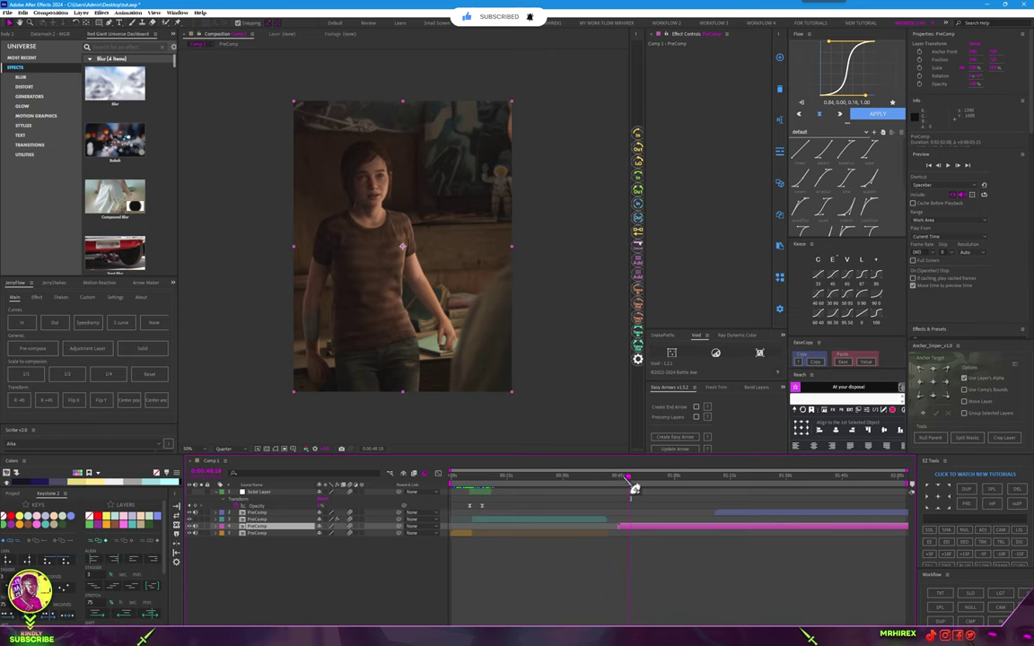
{"action": "left_click_drag", "start_coordinate": [635, 490], "coordinate": [631, 497]}
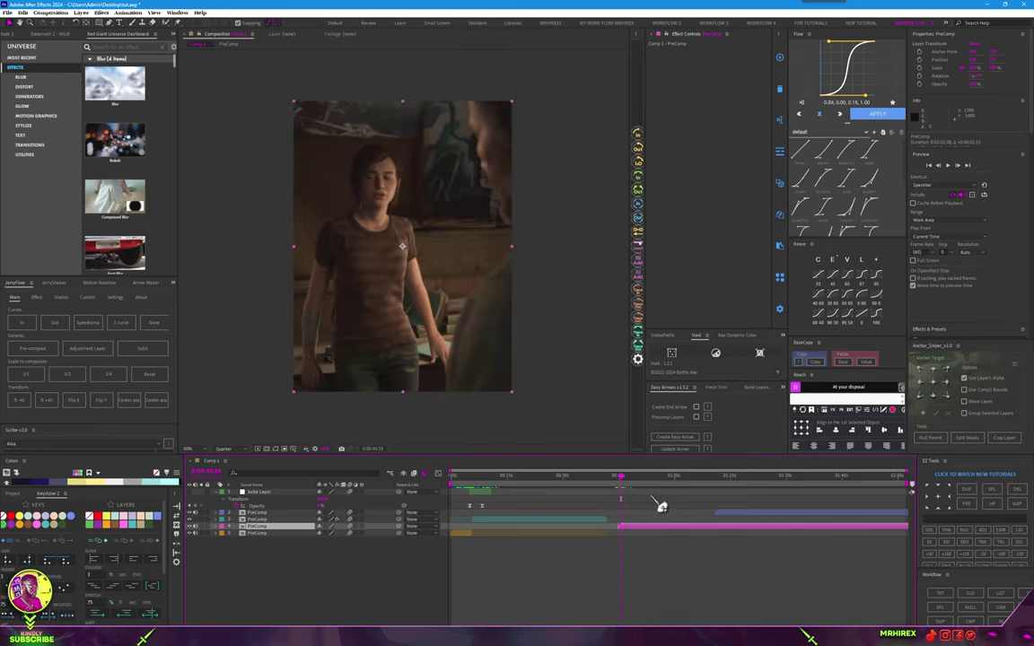
- Select the teal Joel PreComp layer and show its Twixtor Pro settings (Speed mode, Motion Weighted Blend)
{"action": "key", "text": "ctrl+space"}
{"action": "type", "text": "t"}
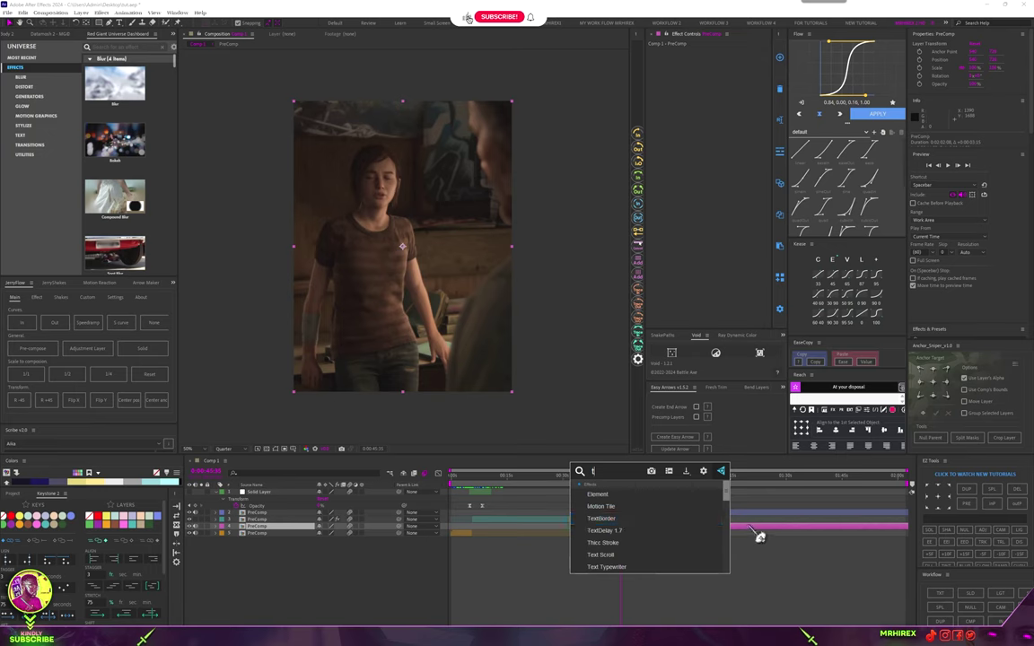
{"action": "key", "text": "Escape"}
{"action": "left_click", "coordinate": [462, 534]}
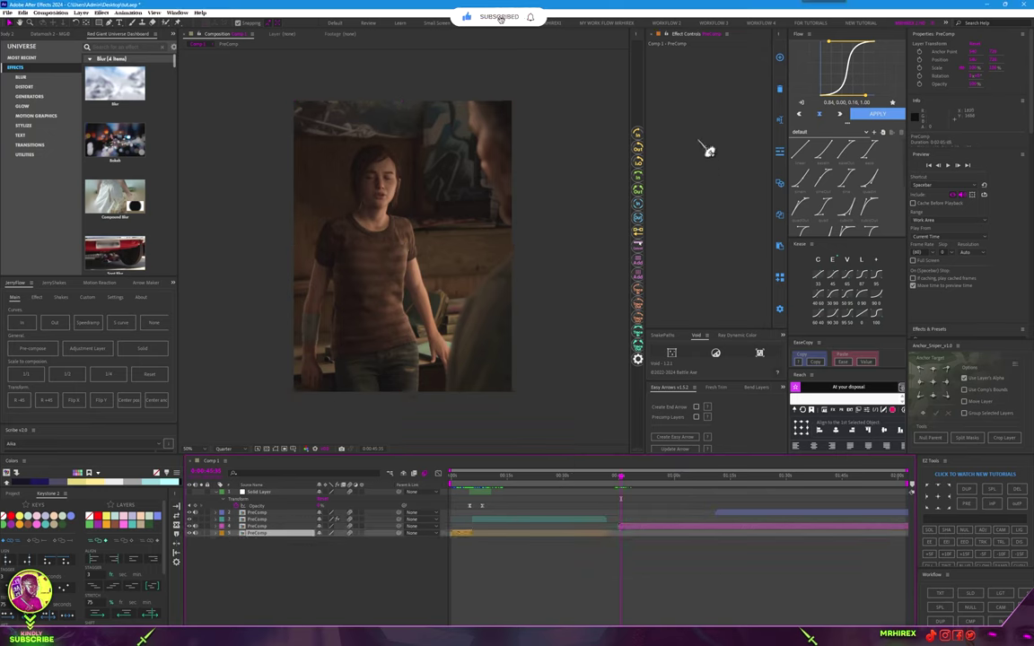
{"action": "left_click", "coordinate": [489, 519]}
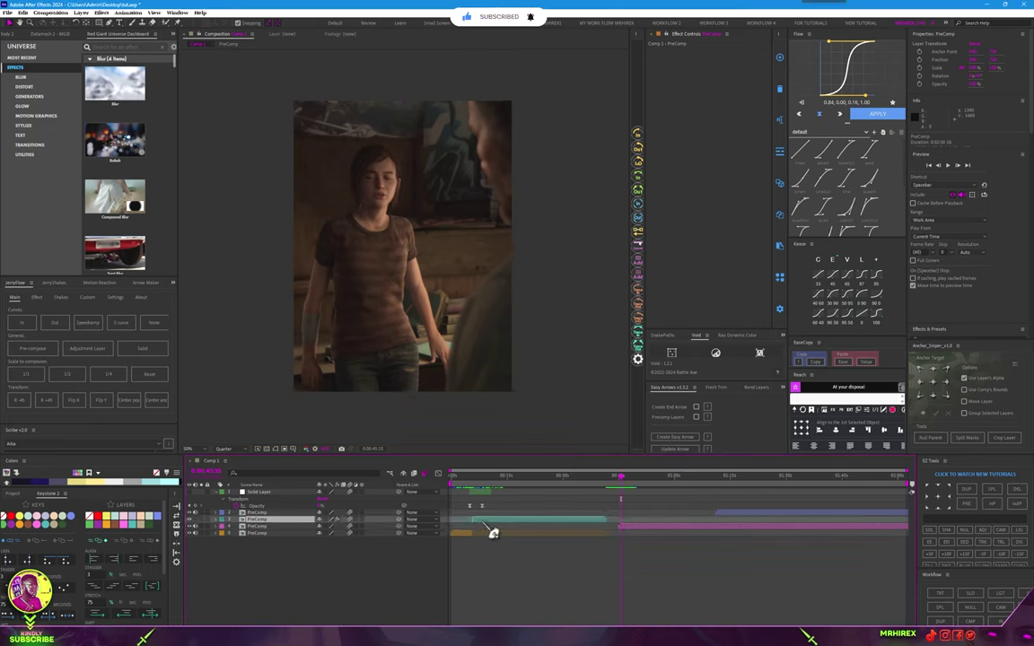
{"action": "left_click", "coordinate": [678, 53]}
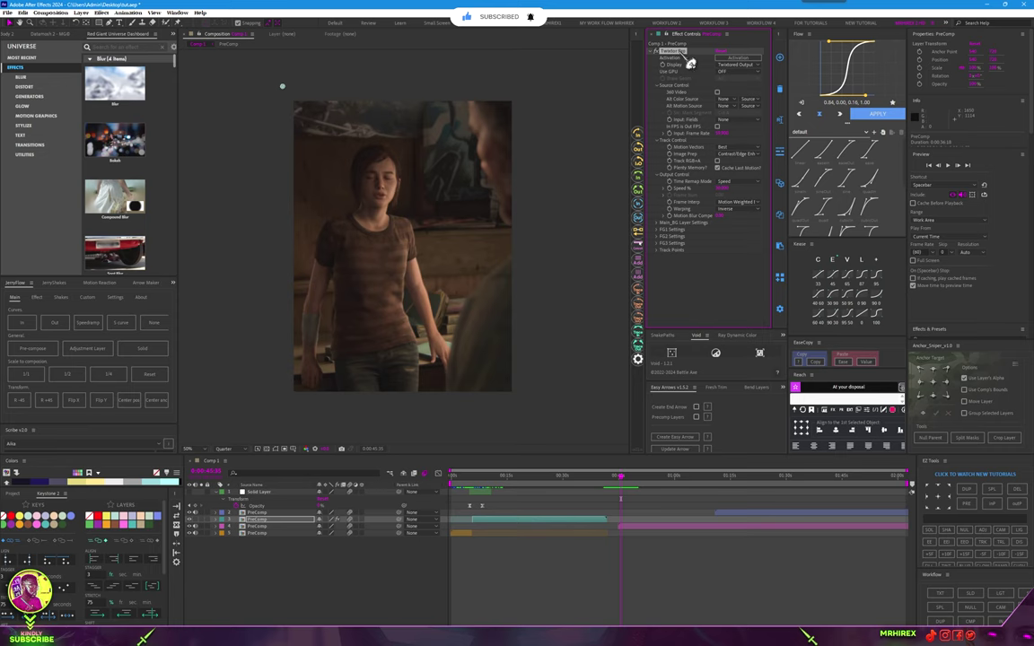
- Slide the pink Ellie layer earlier in time and zoom into the timeline
{"action": "left_click", "coordinate": [631, 528]}
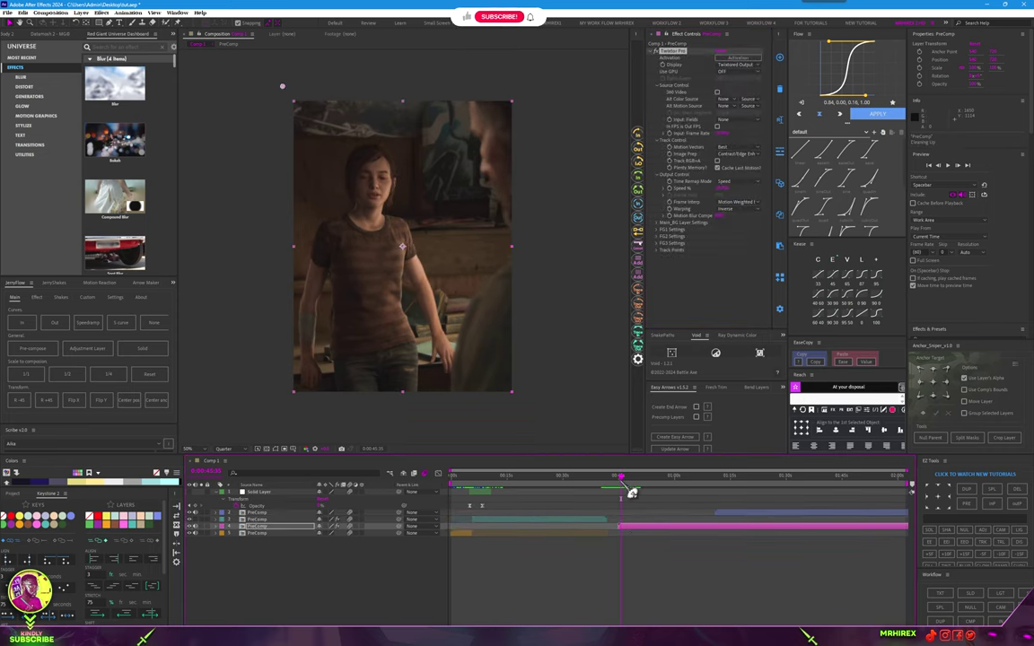
{"action": "left_click_drag", "start_coordinate": [641, 538], "coordinate": [497, 537]}
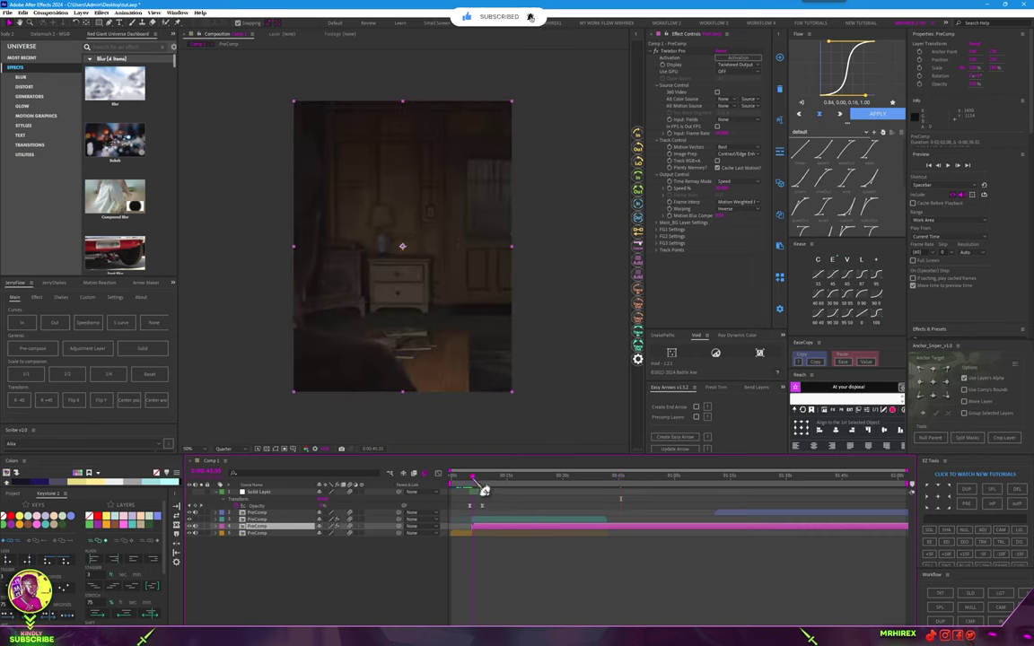
{"action": "scroll", "coordinate": [549, 506], "scroll_direction": "up", "scroll_amount": 3}
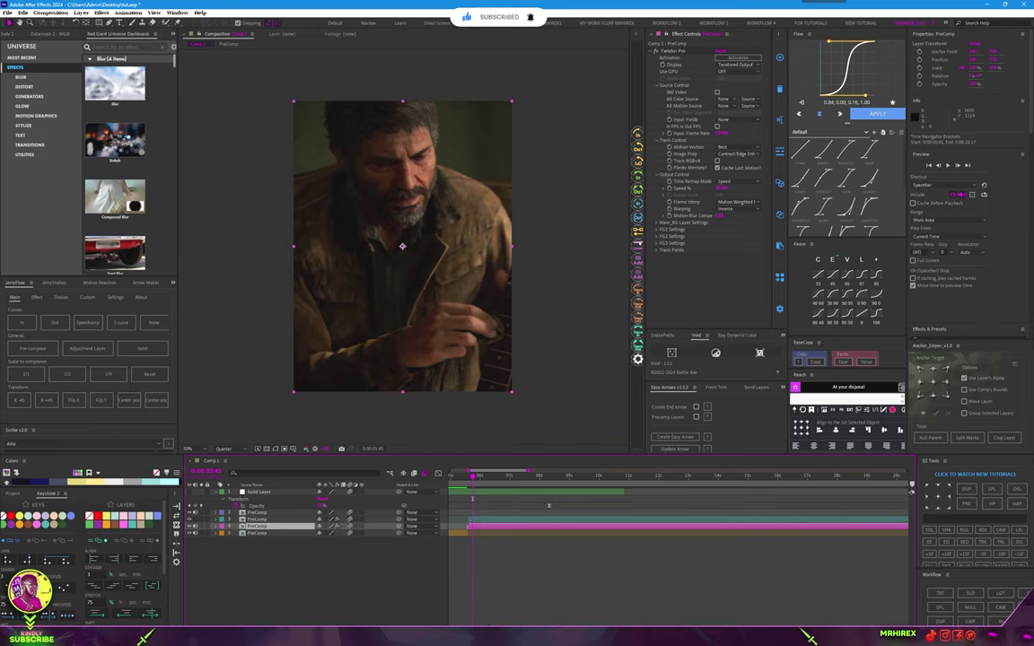
{"action": "scroll", "coordinate": [584, 572], "scroll_direction": "up", "scroll_amount": 3}
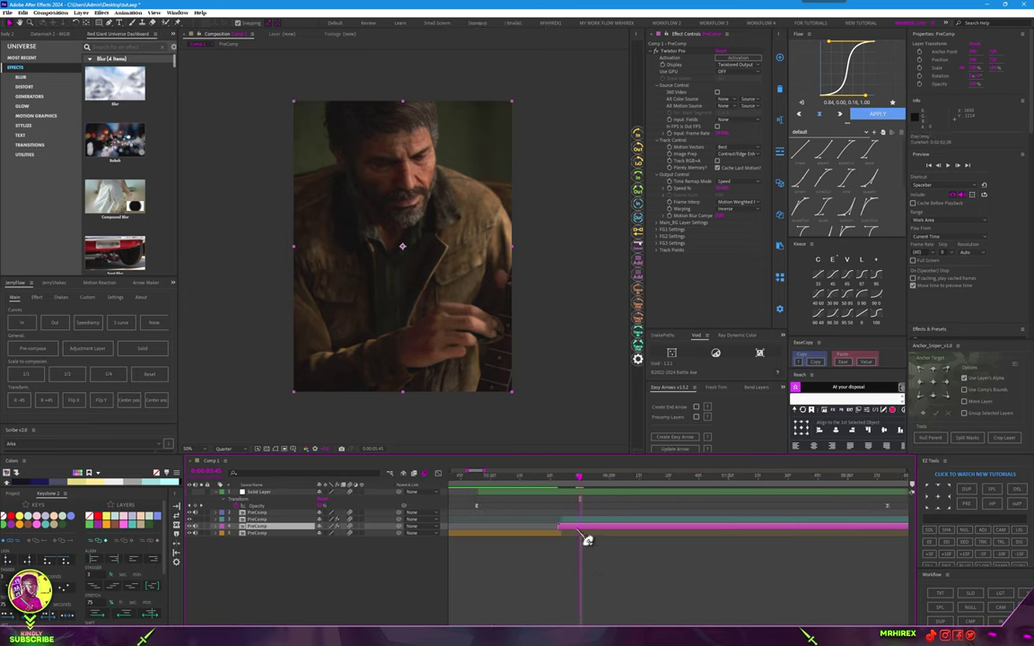
- Trim the lower PreComp's in-point later, jump to it with I, and drag the clip below the frame
{"action": "left_click_drag", "start_coordinate": [588, 539], "coordinate": [591, 539]}
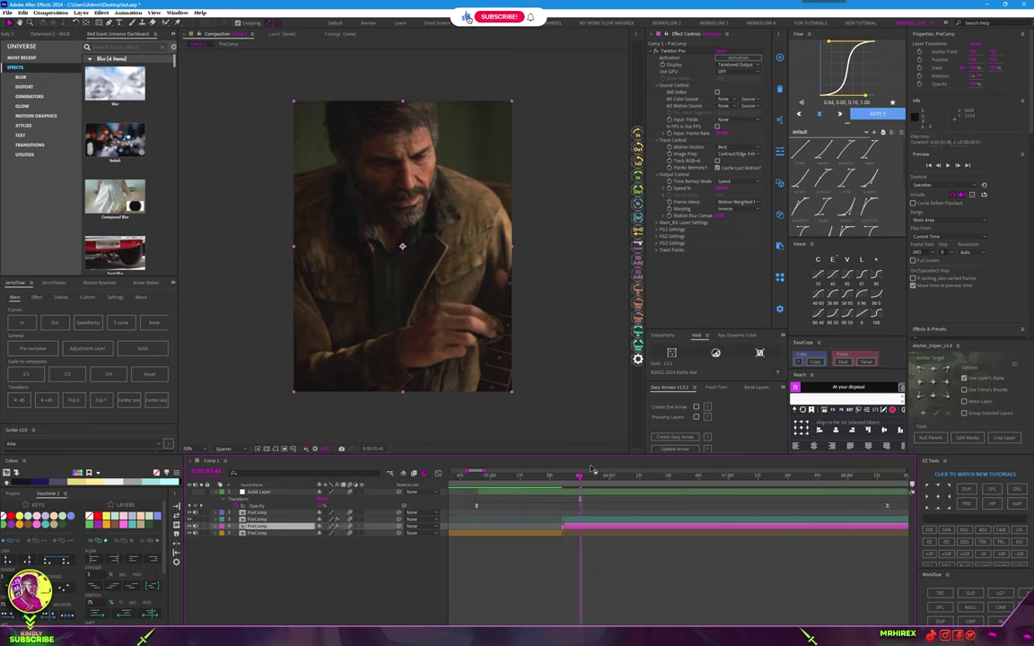
{"action": "left_click", "coordinate": [583, 520]}
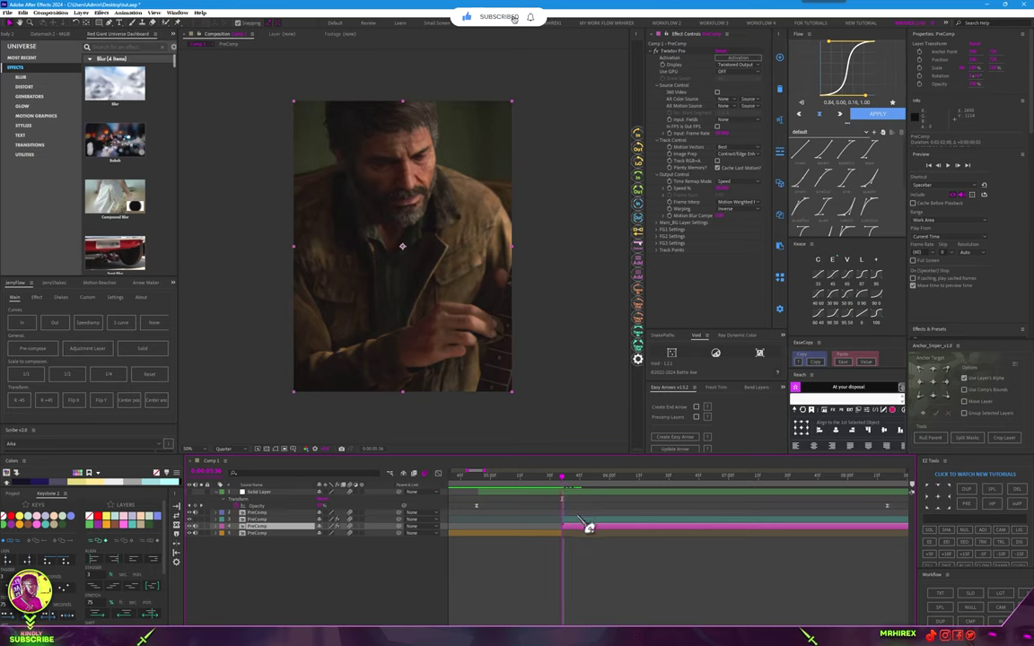
{"action": "key", "text": "i"}
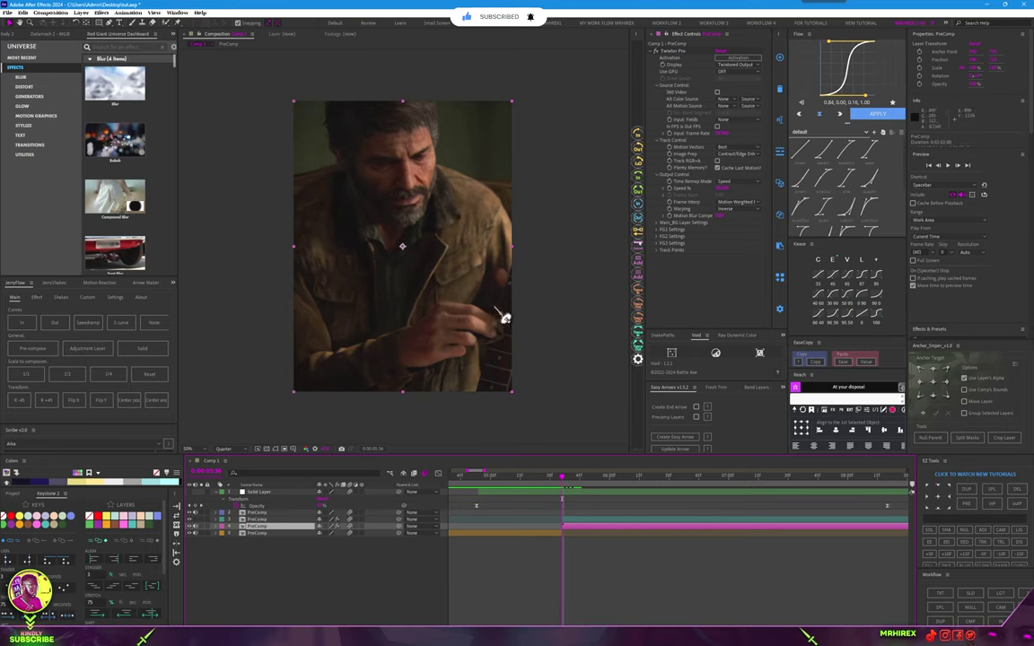
{"action": "scroll", "coordinate": [435, 258], "scroll_direction": "down", "scroll_amount": 4}
{"action": "mouse_move", "coordinate": [403, 245]}
{"action": "left_mouse_down"}
{"action": "mouse_move", "coordinate": [412, 324]}
{"action": "mouse_move", "coordinate": [404, 349]}
{"action": "left_mouse_up"}
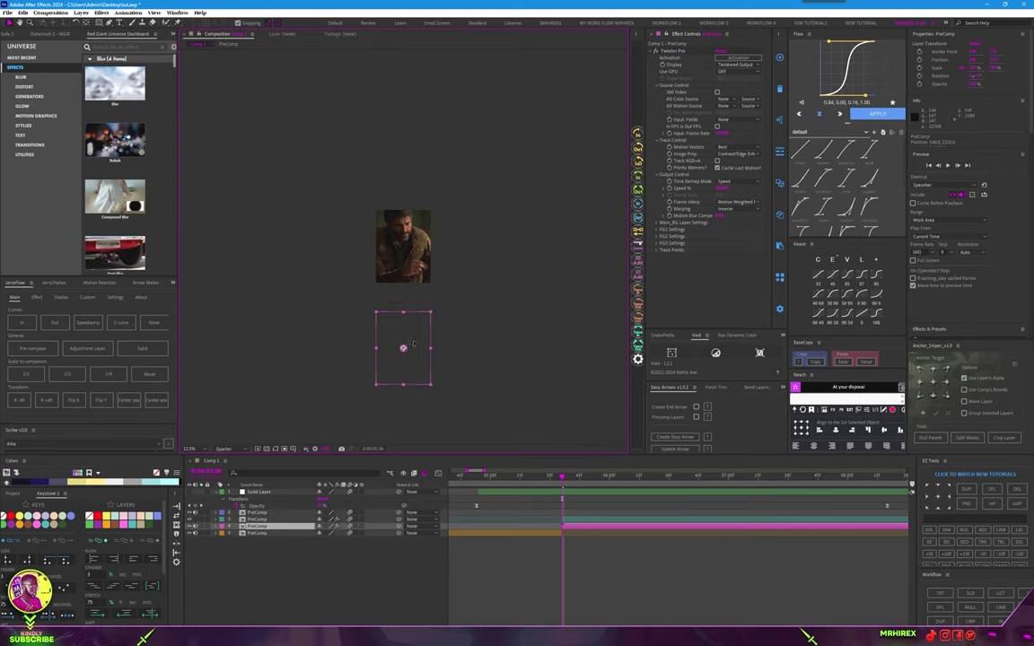
- Nudge the clip further down below the frame and add a new null layer, Null 1
{"action": "key", "text": "period"}
{"action": "scroll", "coordinate": [406, 280], "scroll_direction": "down", "scroll_amount": 2}
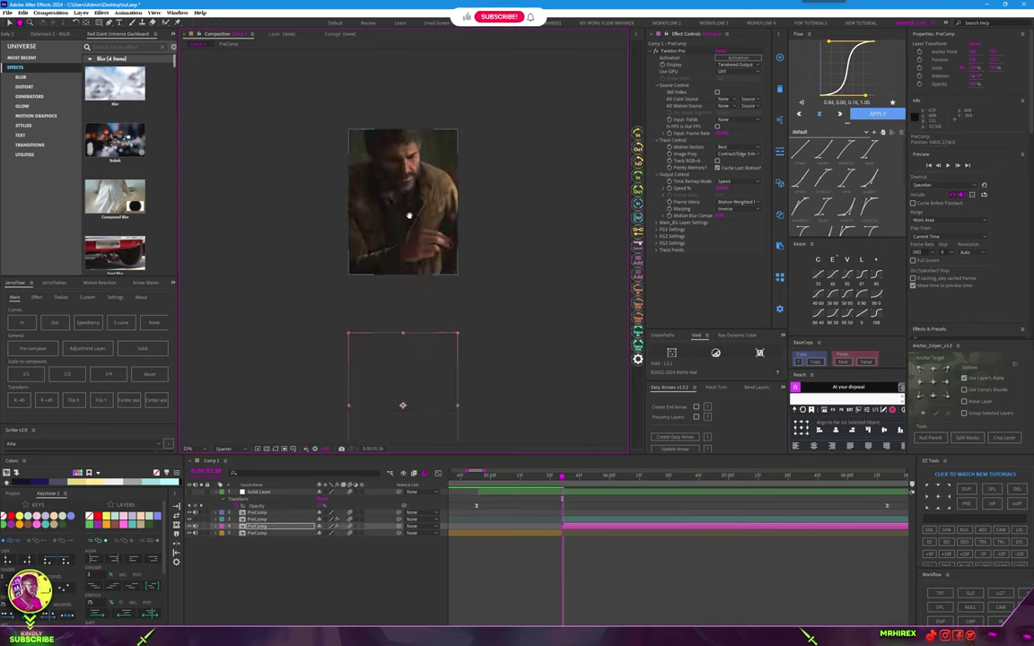
{"action": "left_click", "coordinate": [597, 521]}
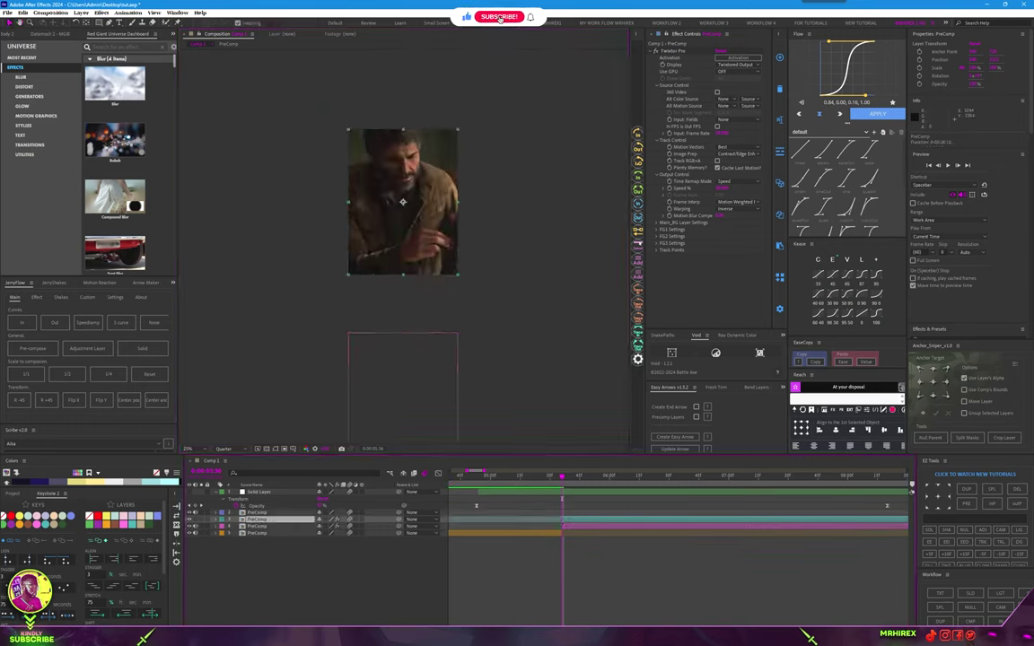
{"action": "left_click", "coordinate": [972, 609]}
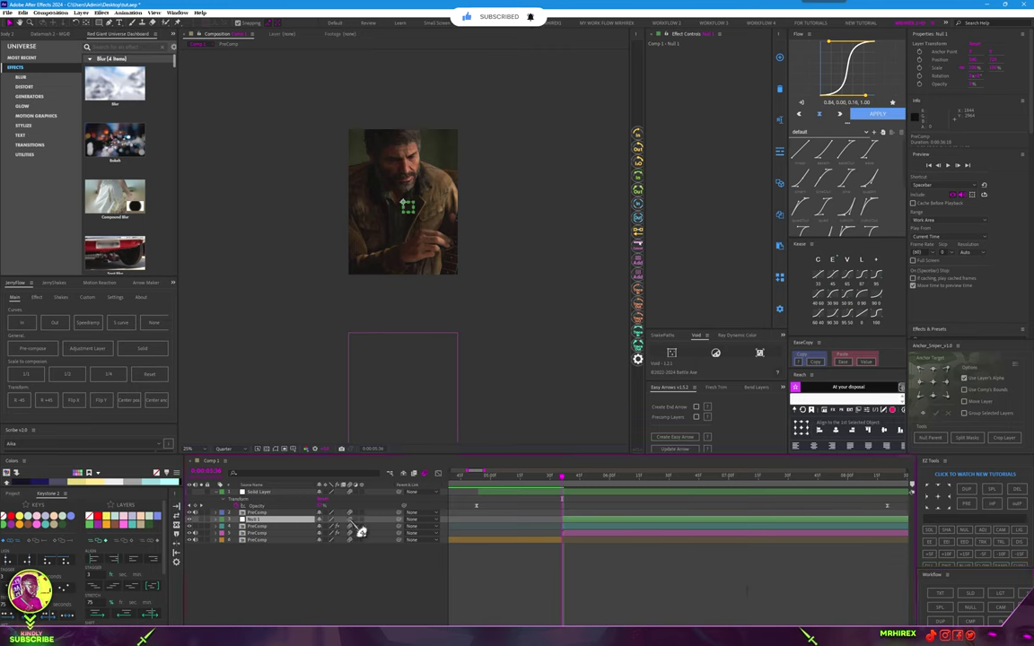
- Give Null 1 a red label and pick-whip both PreComp clips to it as parent
{"action": "left_click", "coordinate": [121, 526]}
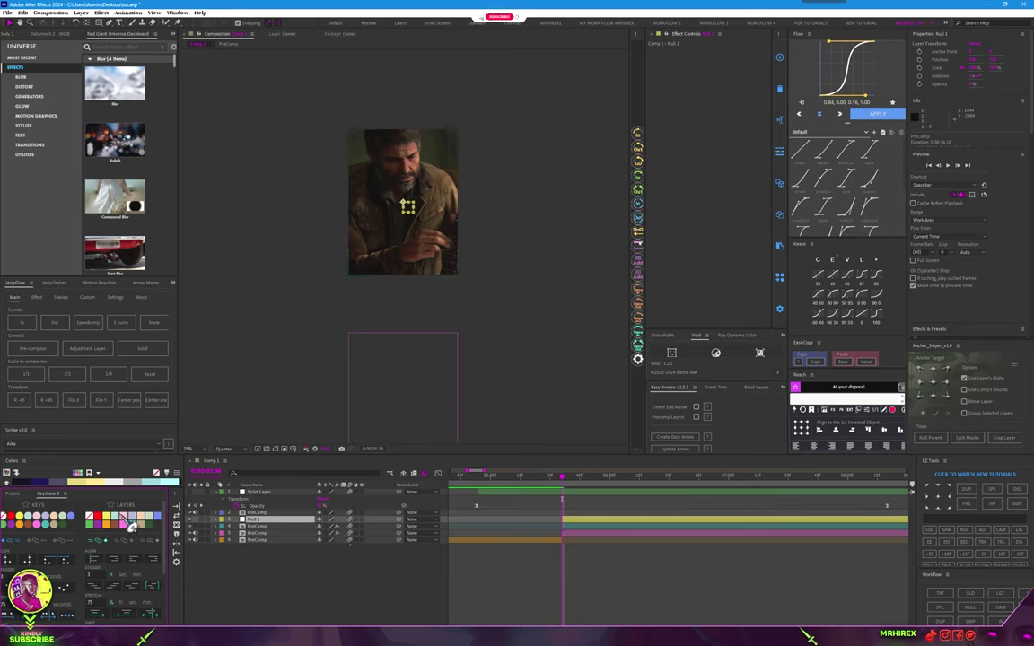
{"action": "left_click", "coordinate": [172, 482]}
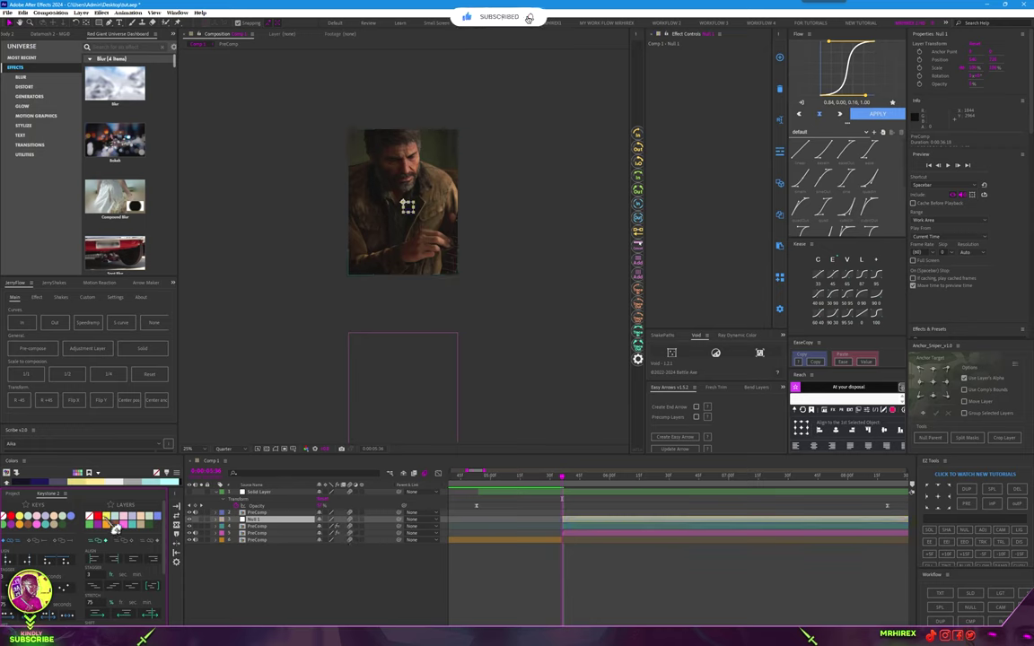
{"action": "left_click", "coordinate": [588, 529]}
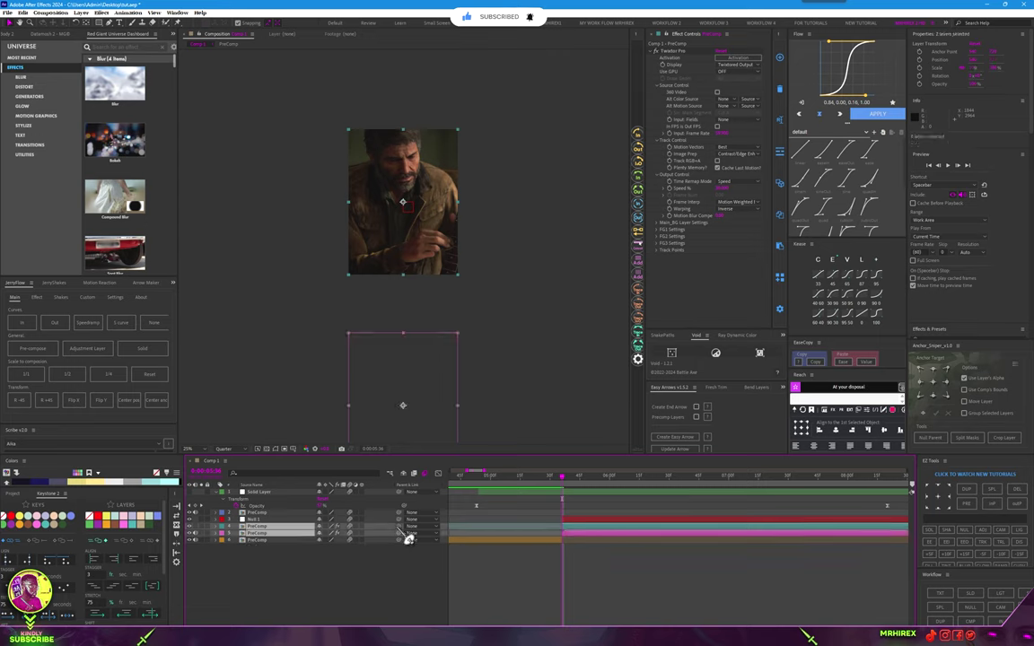
{"action": "left_click_drag", "start_coordinate": [395, 533], "coordinate": [270, 520]}
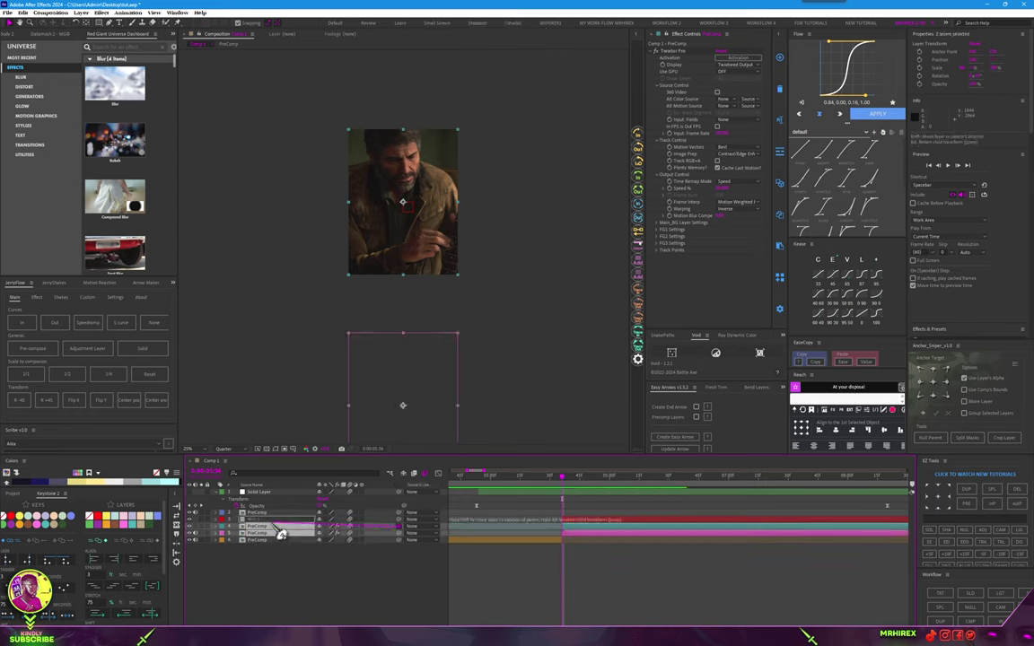
{"action": "left_click", "coordinate": [577, 522]}
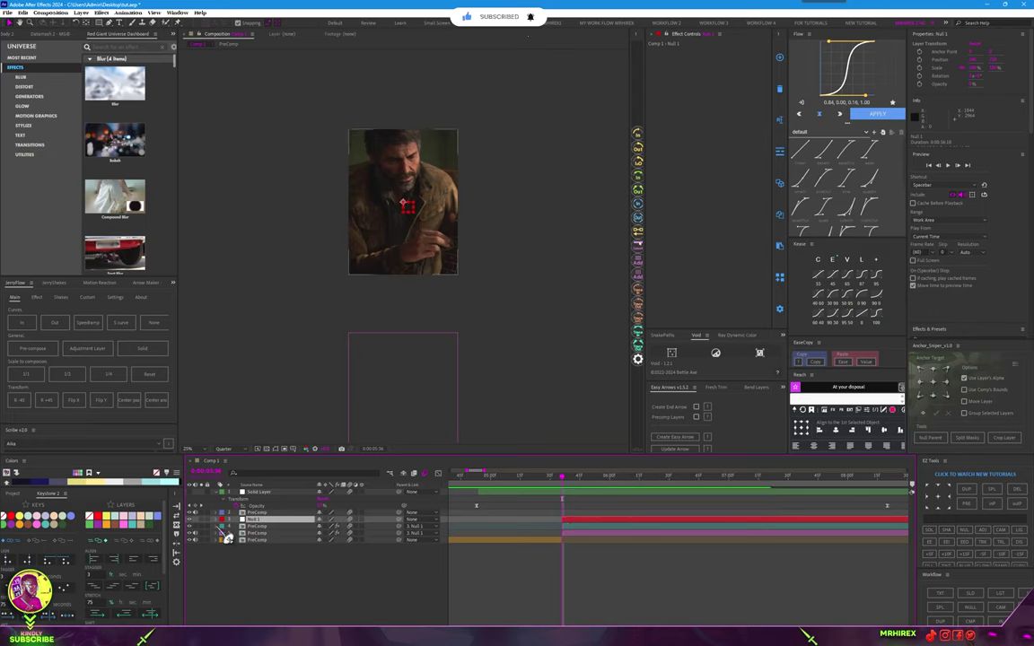
- Reveal Null 1's Position and Scale and scrub Scale down to shrink both clips
{"action": "left_click_drag", "start_coordinate": [228, 538], "coordinate": [258, 535]}
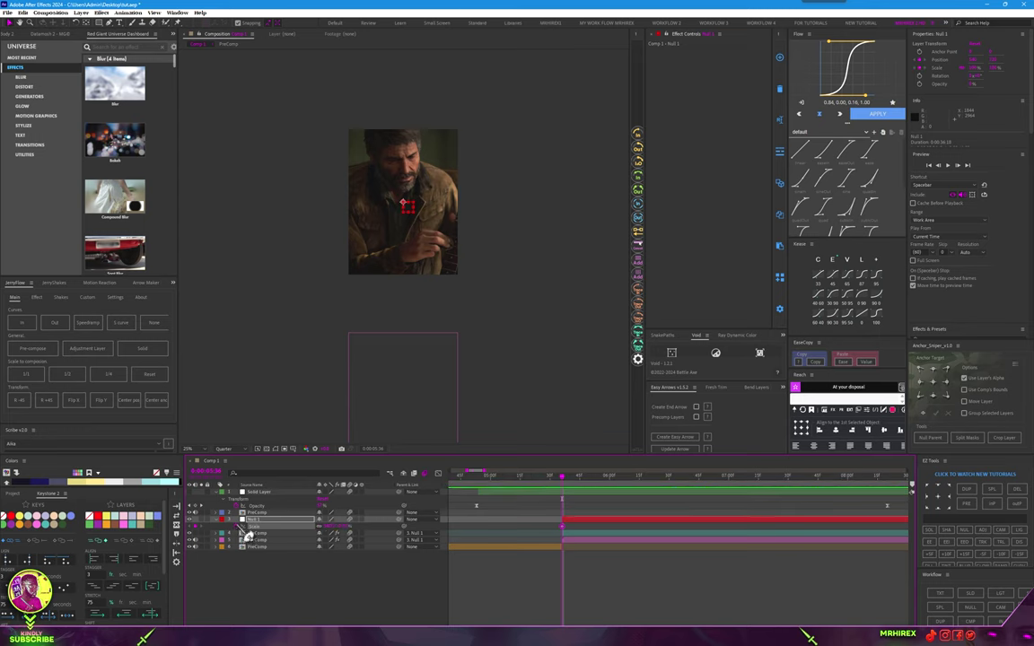
{"action": "key", "text": "shift+p"}
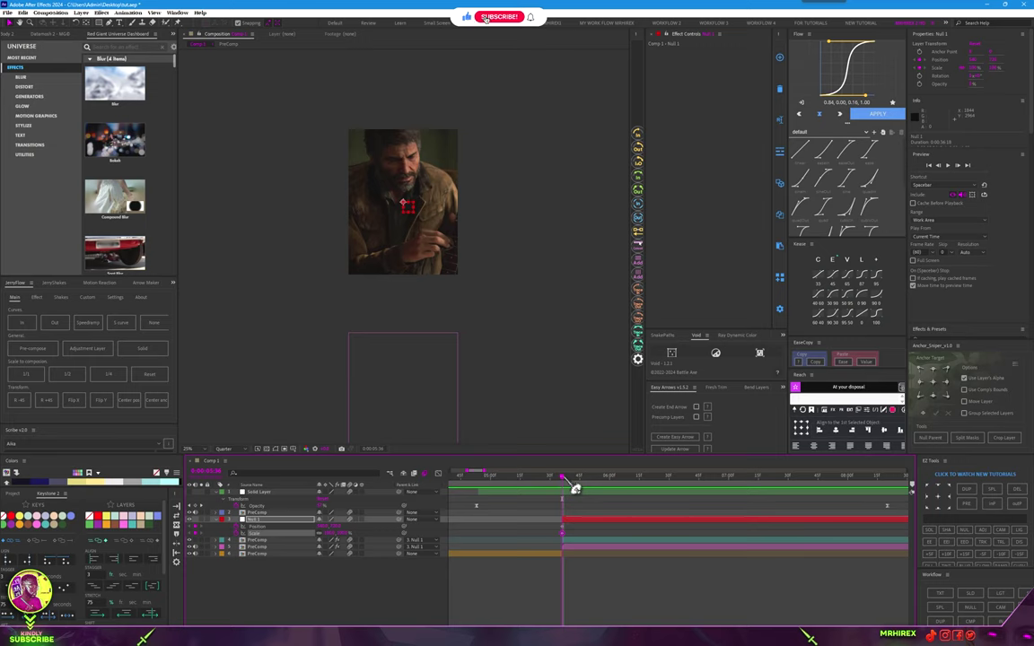
{"action": "left_click_drag", "start_coordinate": [575, 490], "coordinate": [666, 499]}
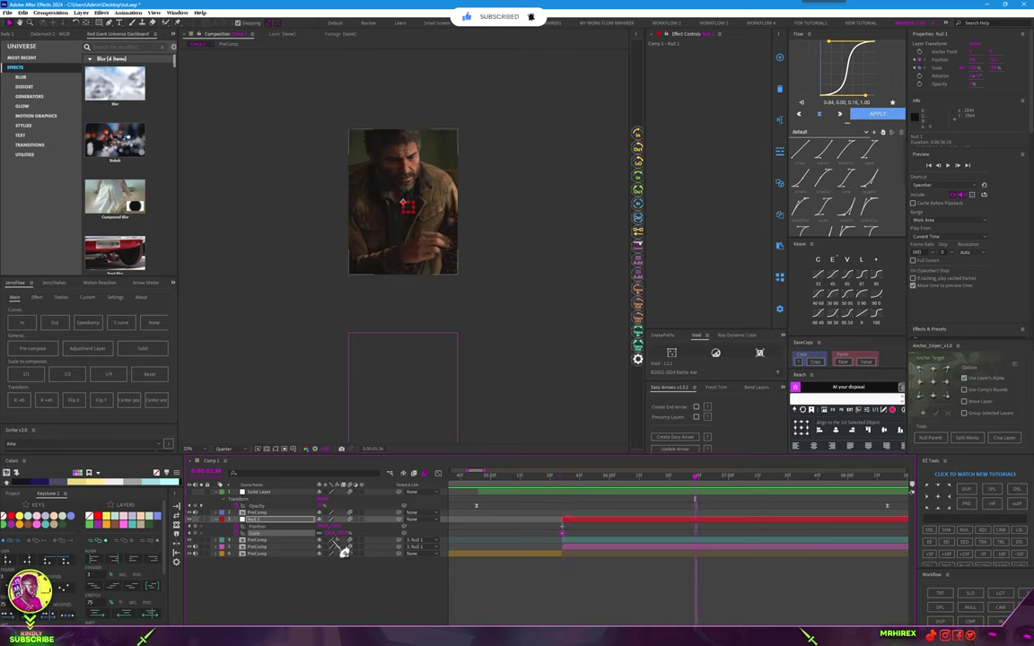
{"action": "left_click", "coordinate": [339, 534]}
{"action": "left_click_drag", "start_coordinate": [339, 545], "coordinate": [289, 546]}
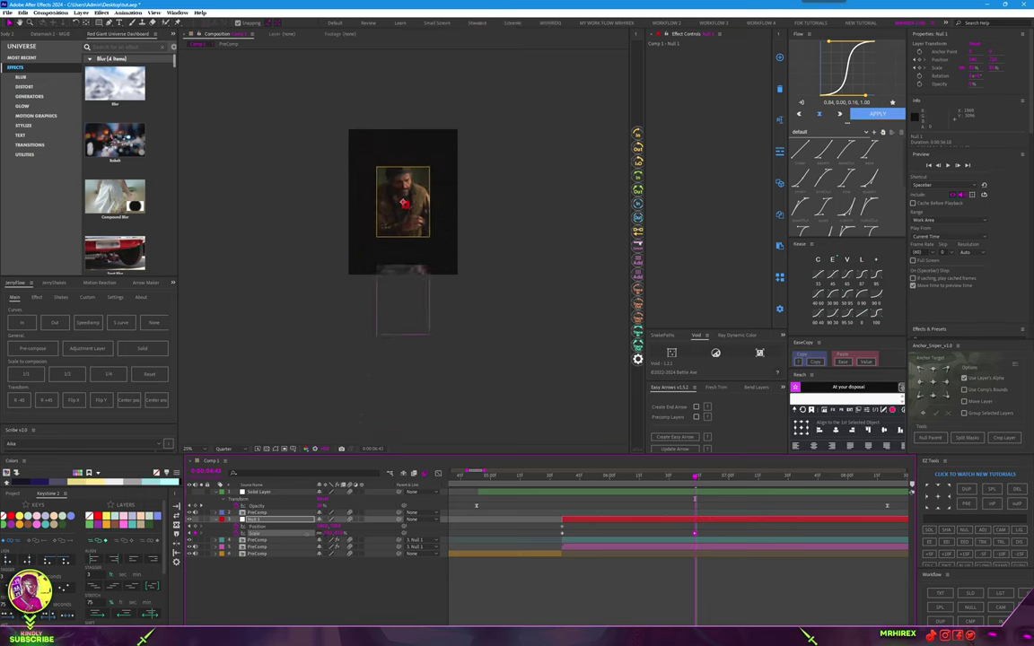
{"action": "left_click", "coordinate": [404, 300]}
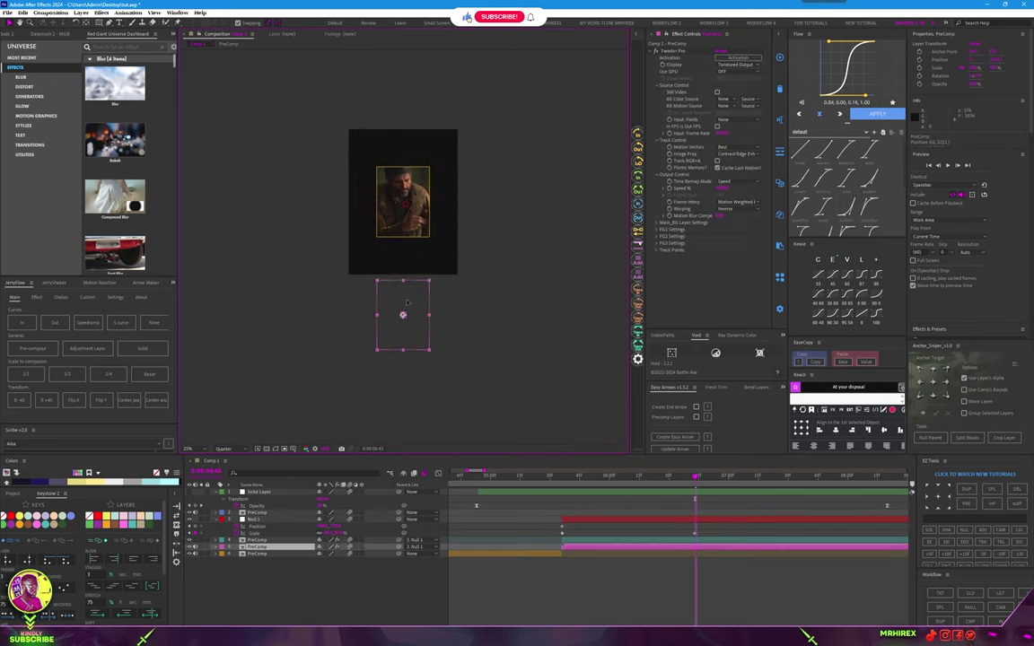
{"action": "left_click_drag", "start_coordinate": [406, 302], "coordinate": [406, 299]}
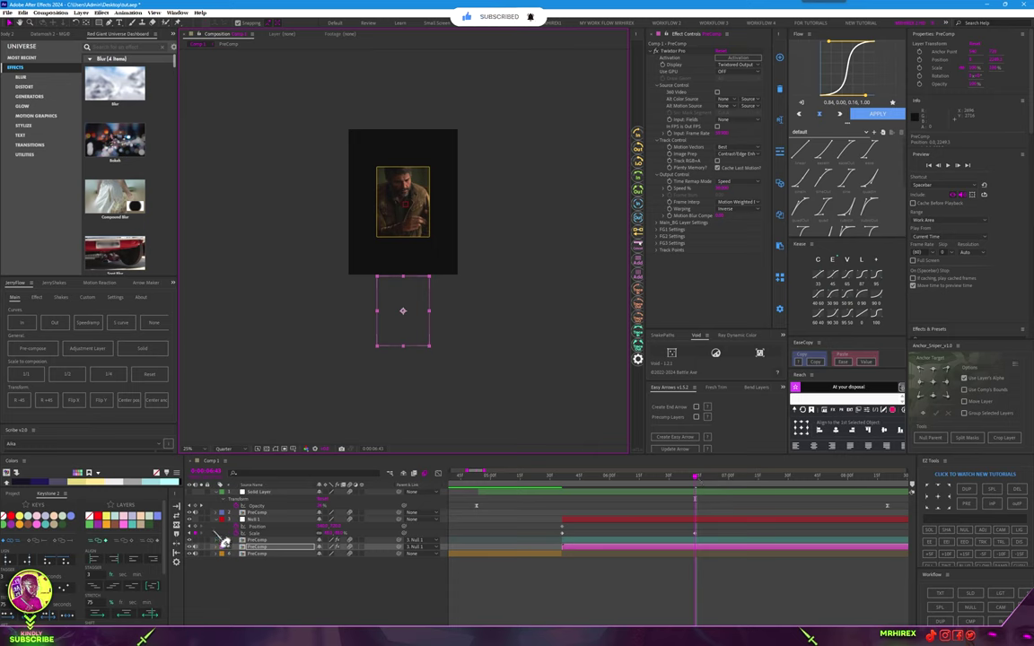
{"action": "left_click", "coordinate": [686, 519]}
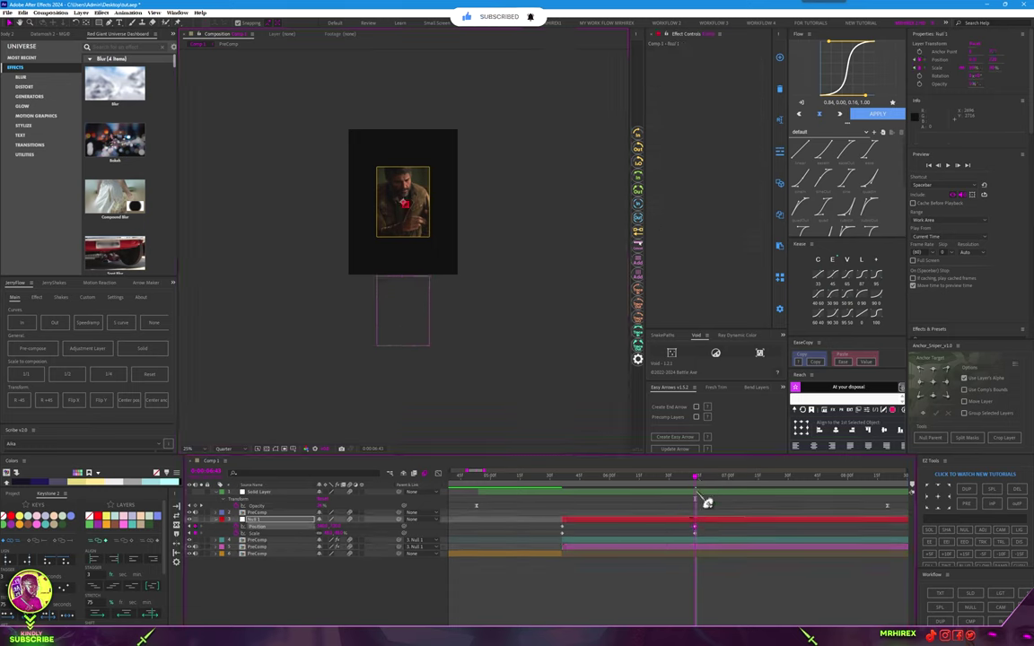
- Keyframe Null 1's Scale, then later raise its Position to pan the lower clip into frame
{"action": "left_click_drag", "start_coordinate": [705, 532], "coordinate": [512, 521]}
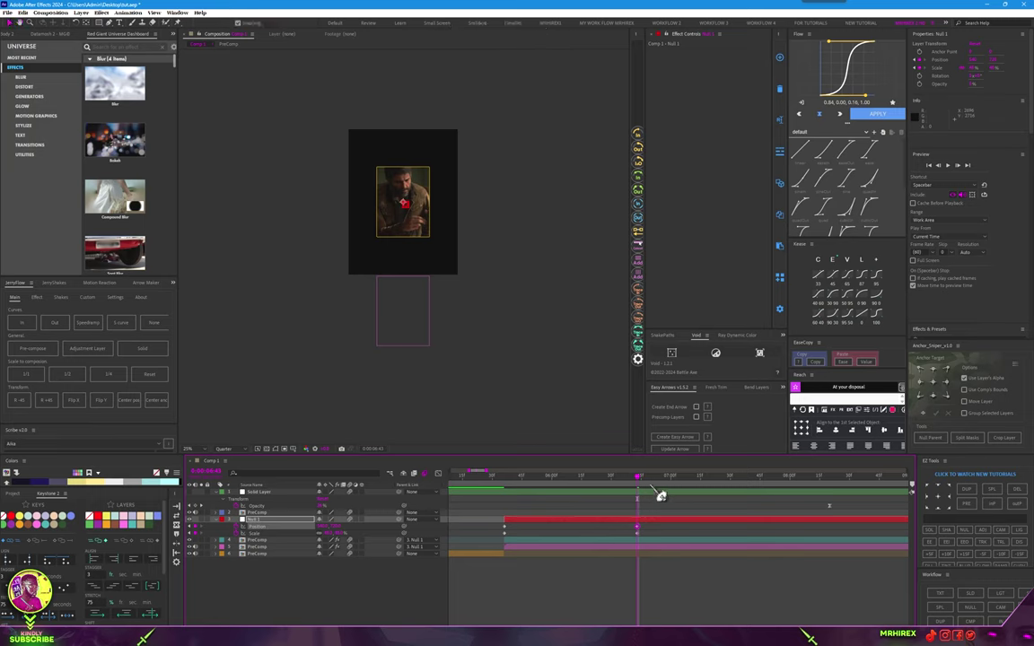
{"action": "key", "text": "space"}
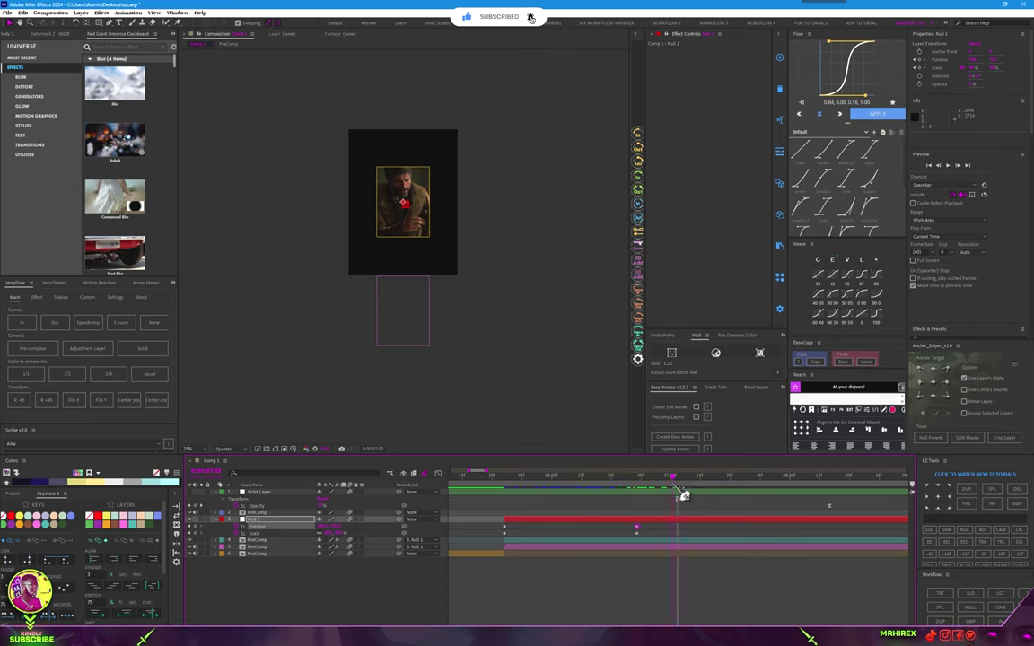
{"action": "key", "text": "space"}
{"action": "left_click", "coordinate": [204, 531]}
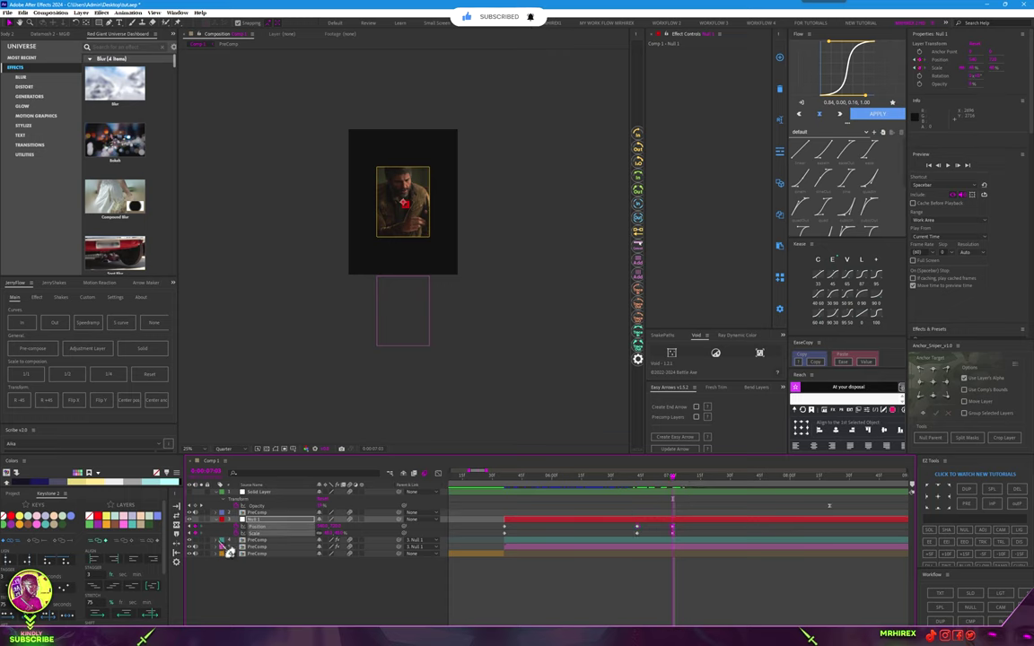
{"action": "left_click_drag", "start_coordinate": [680, 484], "coordinate": [785, 491]}
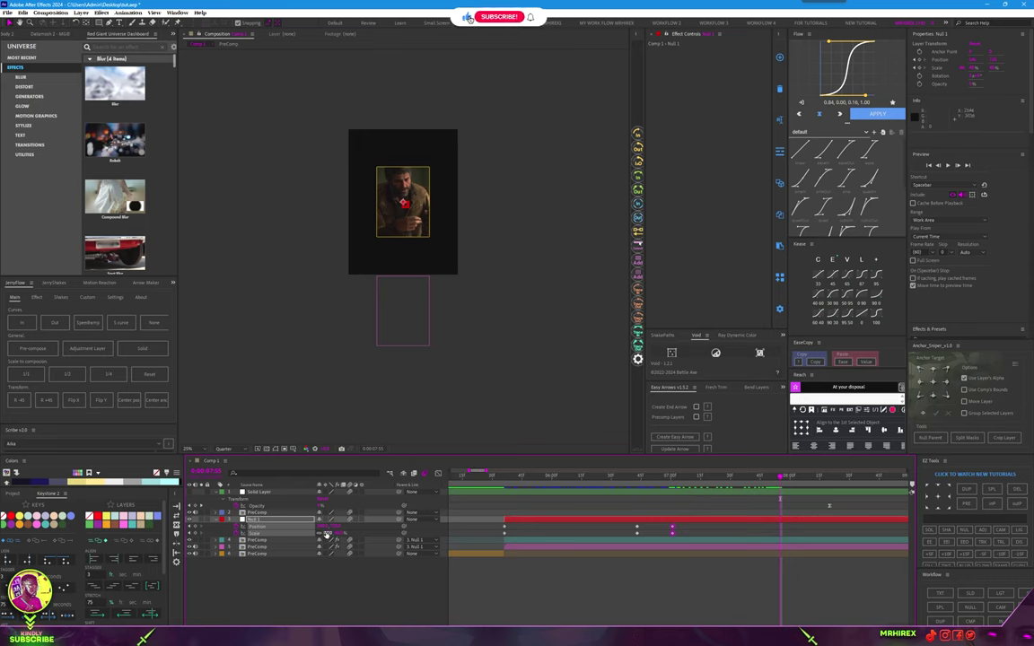
{"action": "left_click_drag", "start_coordinate": [347, 539], "coordinate": [296, 540]}
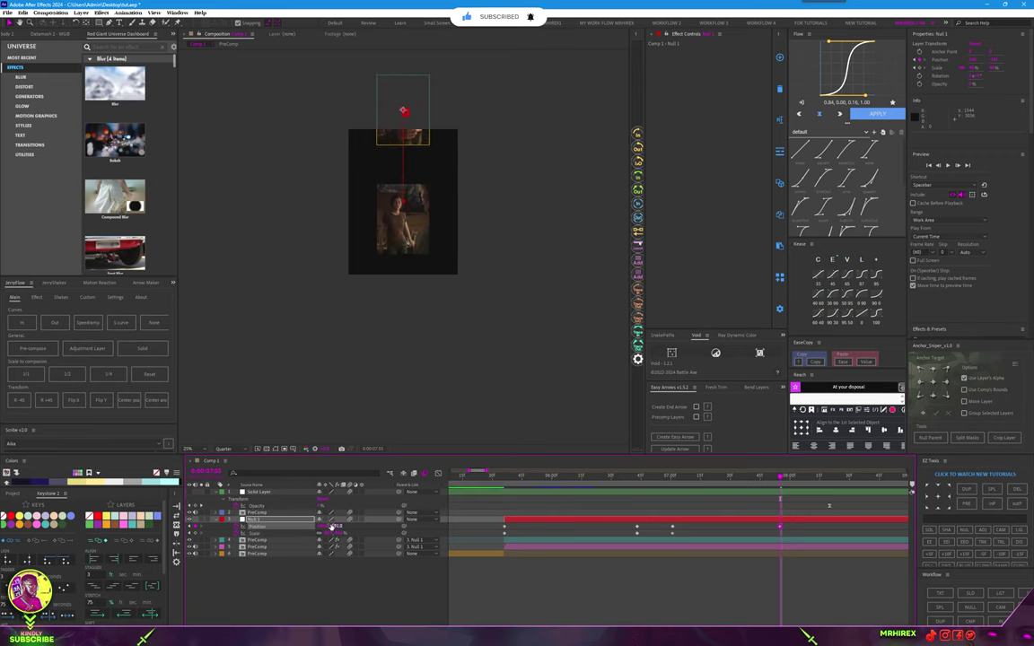
- Raise Null 1's position slightly more to push the clips further up in frame
{"action": "scroll", "coordinate": [404, 260], "scroll_direction": "up", "scroll_amount": 5}
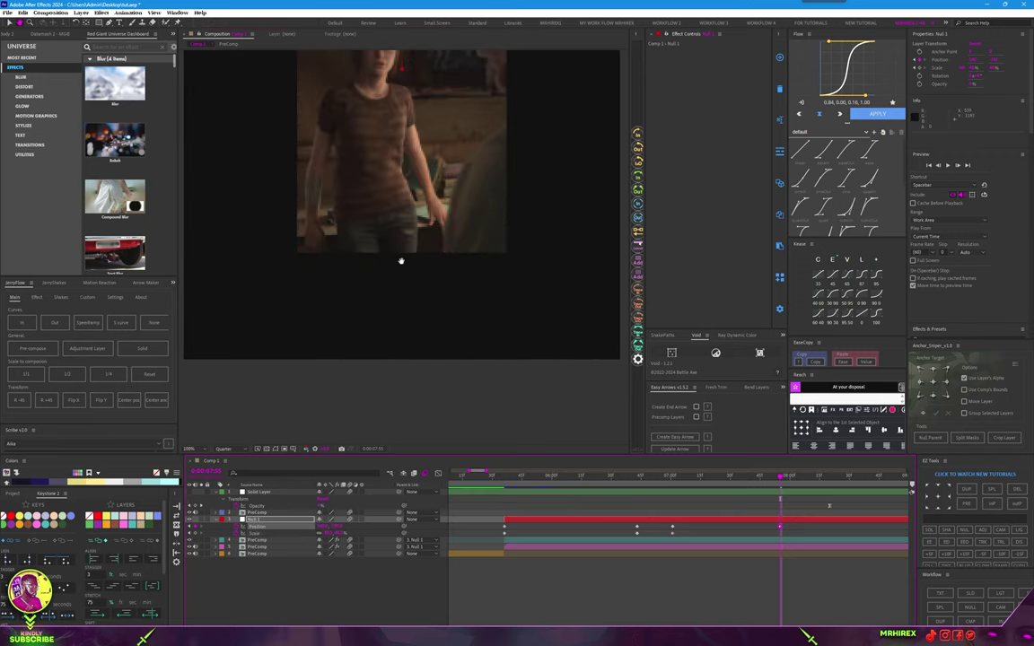
{"action": "scroll", "coordinate": [399, 365], "scroll_direction": "down", "scroll_amount": 1}
{"action": "scroll", "coordinate": [399, 366], "scroll_direction": "down", "scroll_amount": 2}
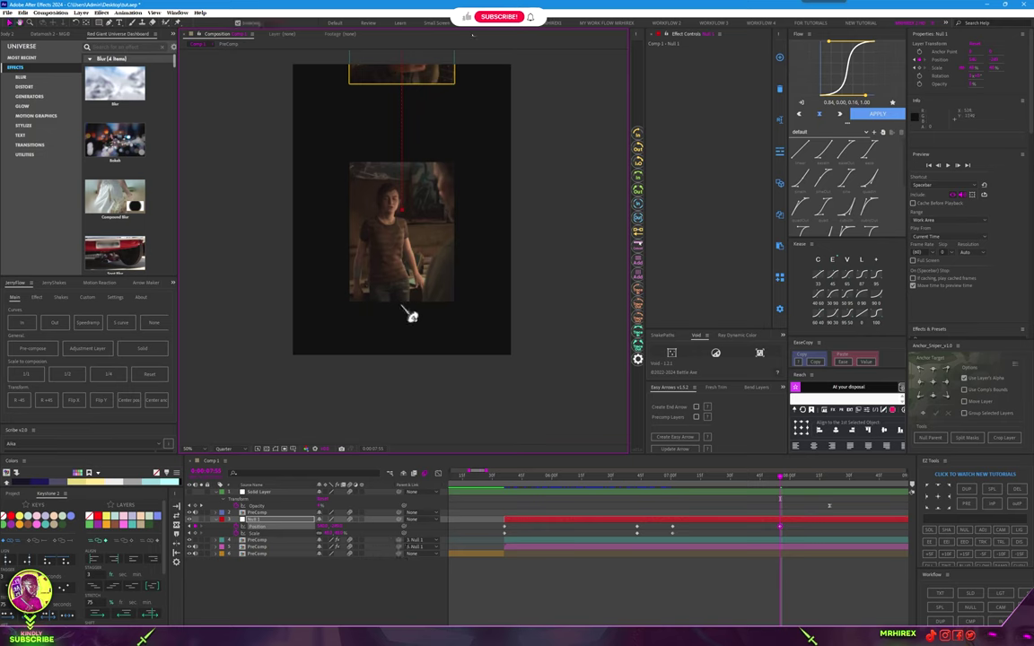
{"action": "scroll", "coordinate": [408, 314], "scroll_direction": "up", "scroll_amount": 2}
{"action": "scroll", "coordinate": [405, 314], "scroll_direction": "up", "scroll_amount": 1}
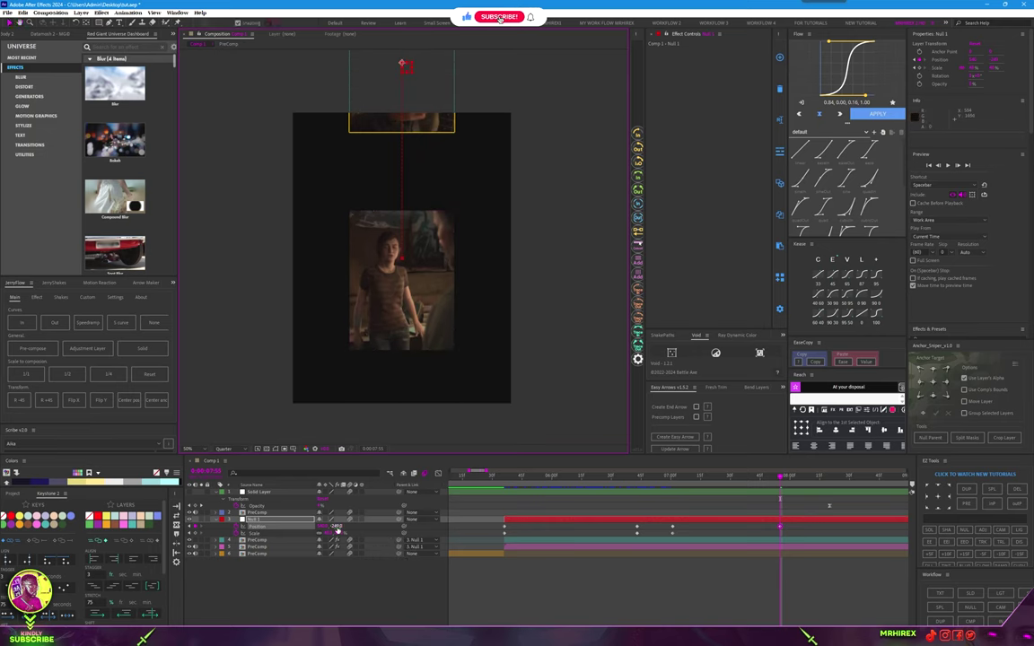
{"action": "left_click_drag", "start_coordinate": [337, 530], "coordinate": [331, 532]}
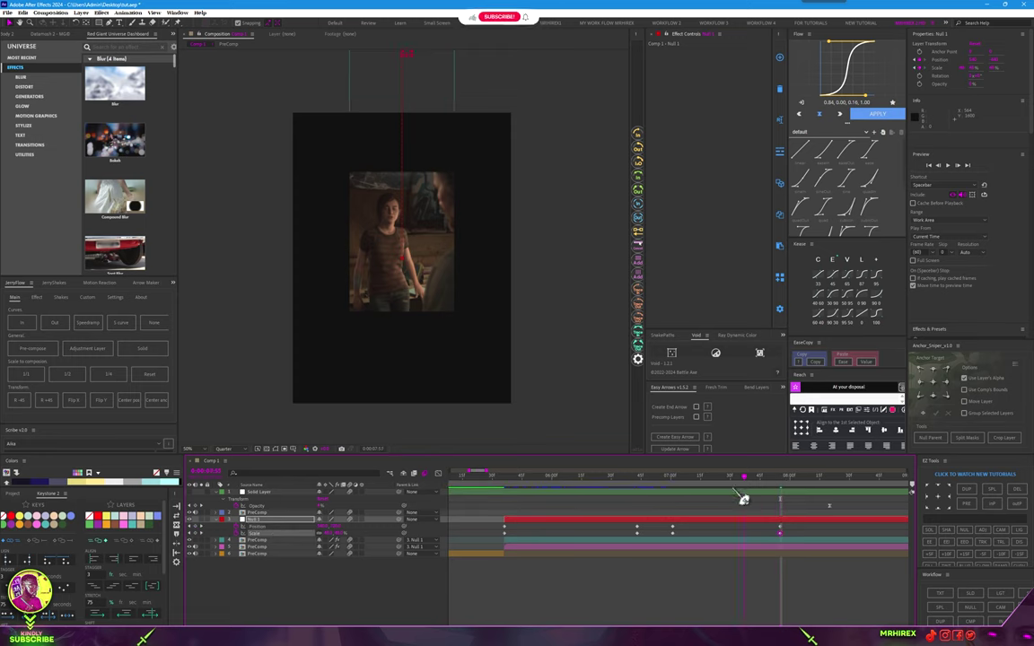
- Preview the transition, then add a second null layer, Null 2
{"action": "key", "text": "space"}
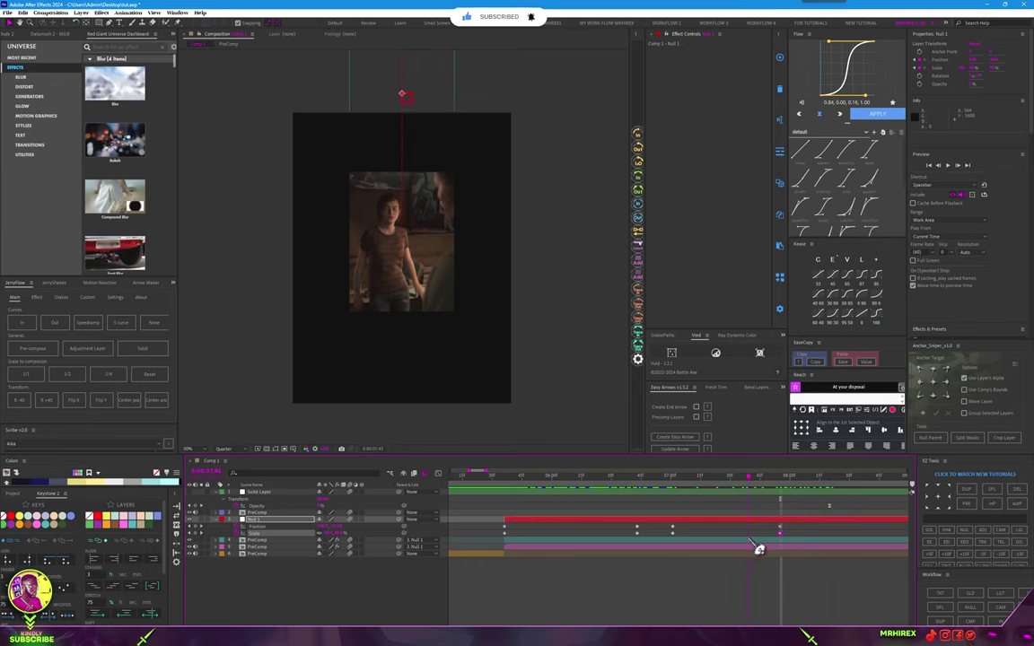
{"action": "key", "text": "space"}
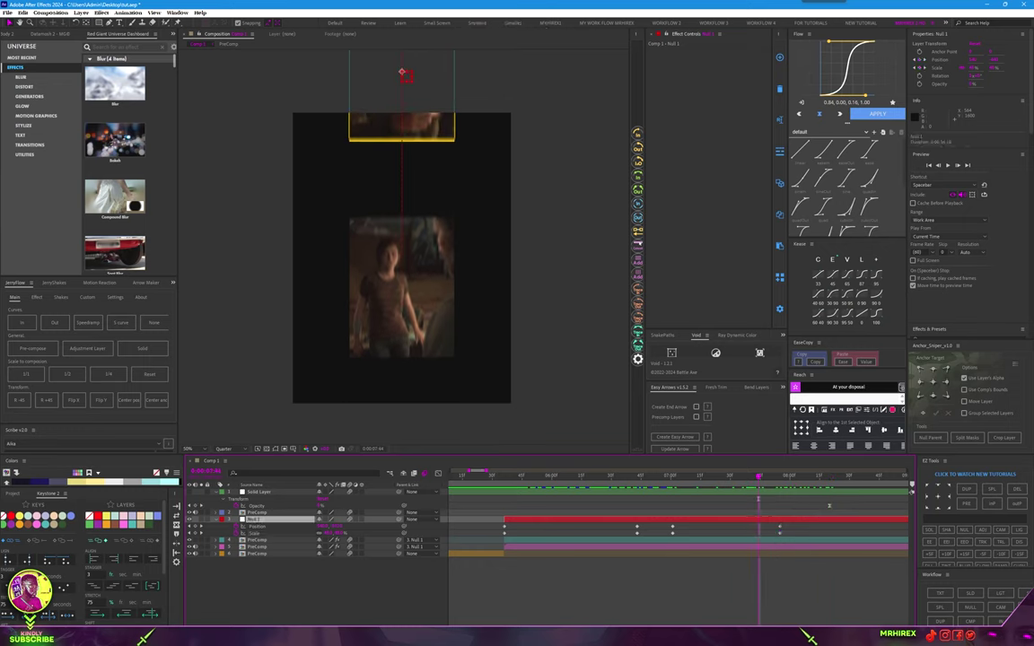
{"action": "left_click", "coordinate": [972, 609]}
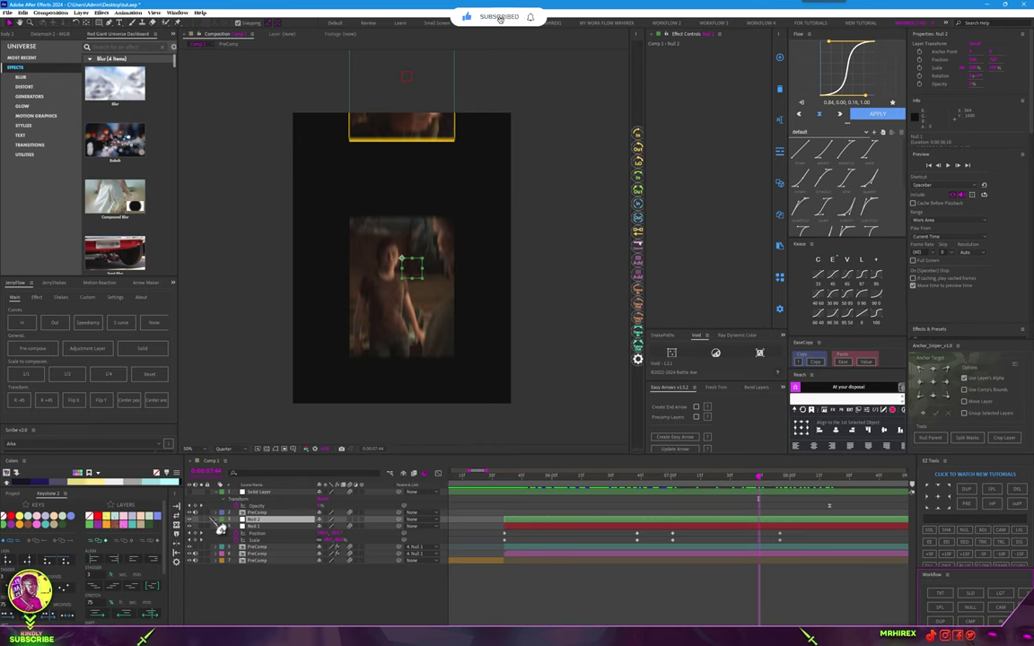
- Make Null 2 yellow, parent Null 1 to it, and set a first Scale keyframe enlarging the footage
{"action": "left_click", "coordinate": [120, 520]}
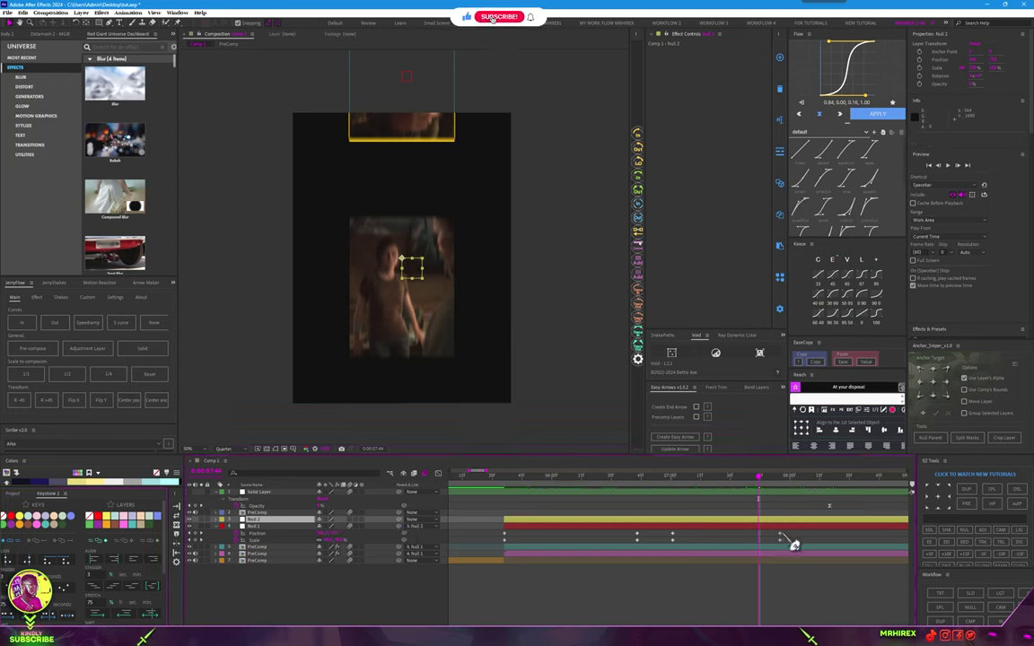
{"action": "key", "text": "alt+shift+p"}
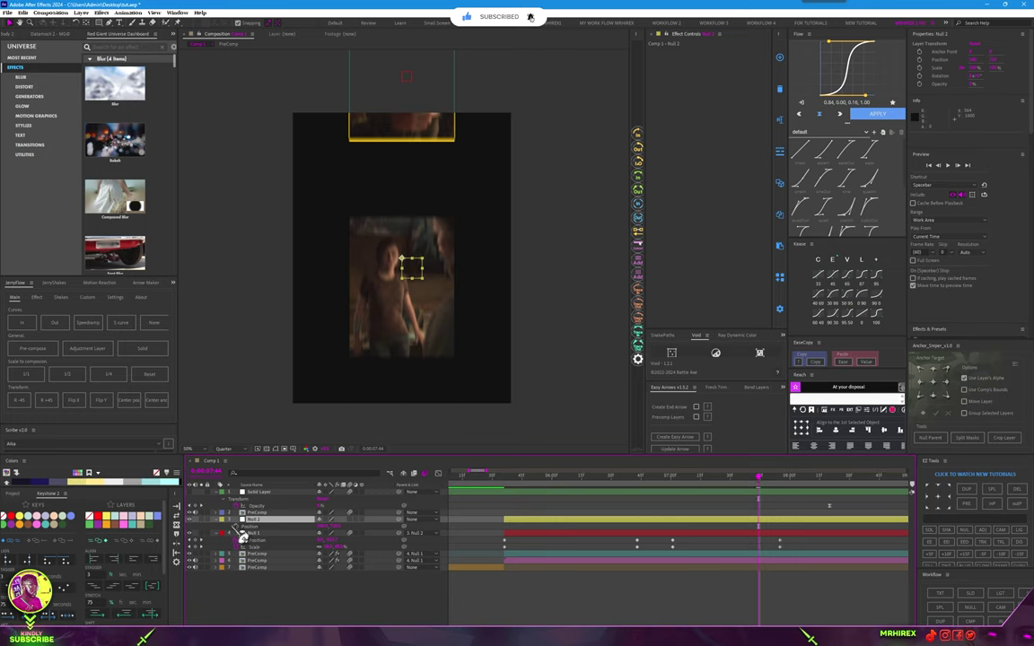
{"action": "left_click_drag", "start_coordinate": [247, 538], "coordinate": [256, 543]}
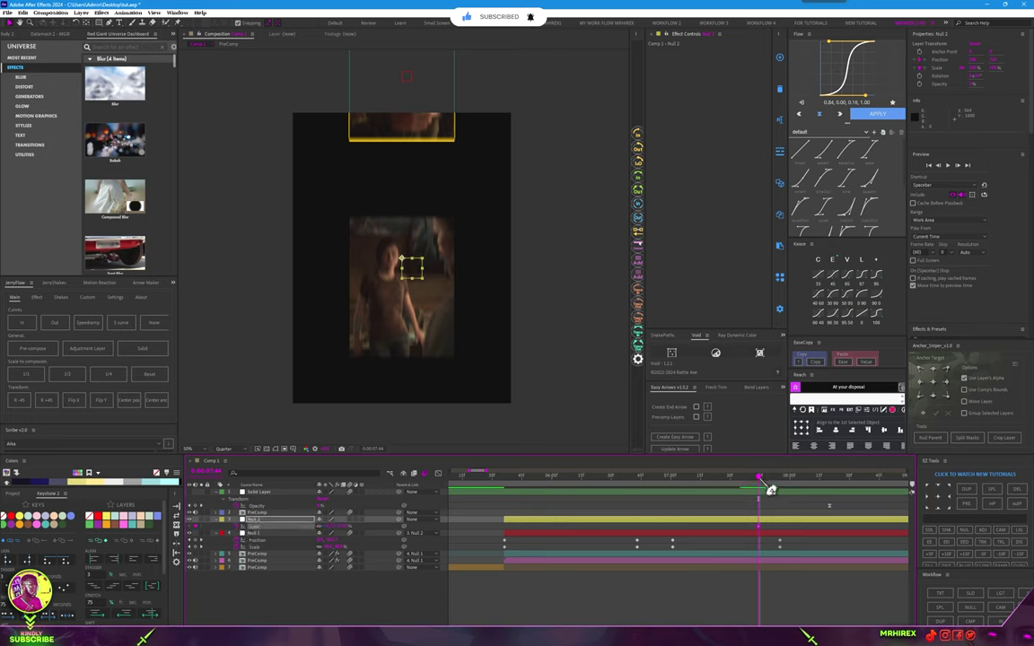
{"action": "left_click_drag", "start_coordinate": [770, 489], "coordinate": [812, 495]}
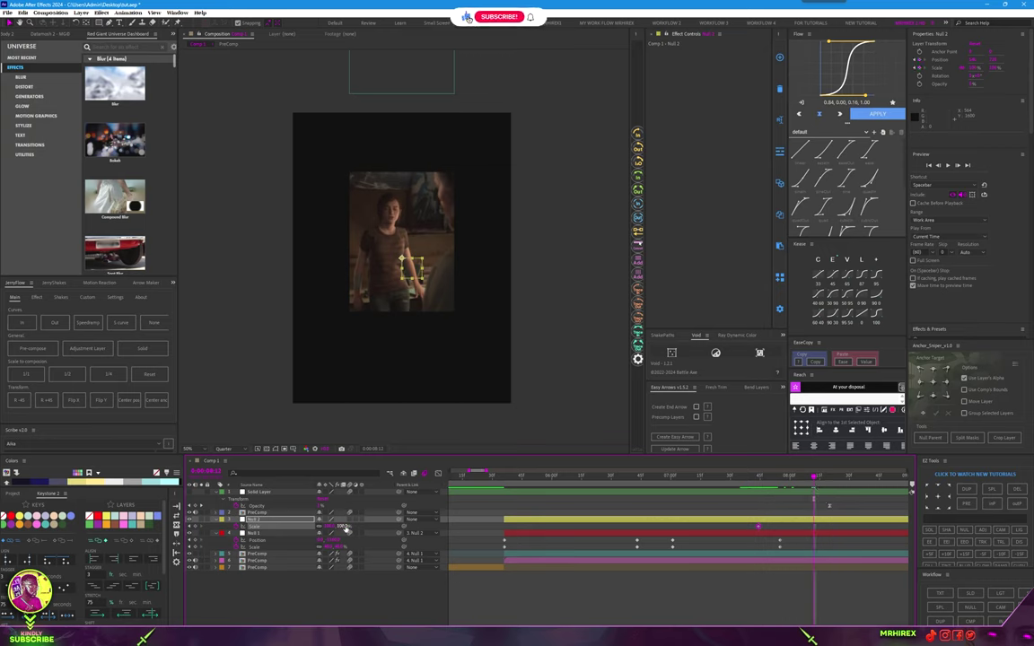
{"action": "left_click_drag", "start_coordinate": [339, 526], "coordinate": [375, 522]}
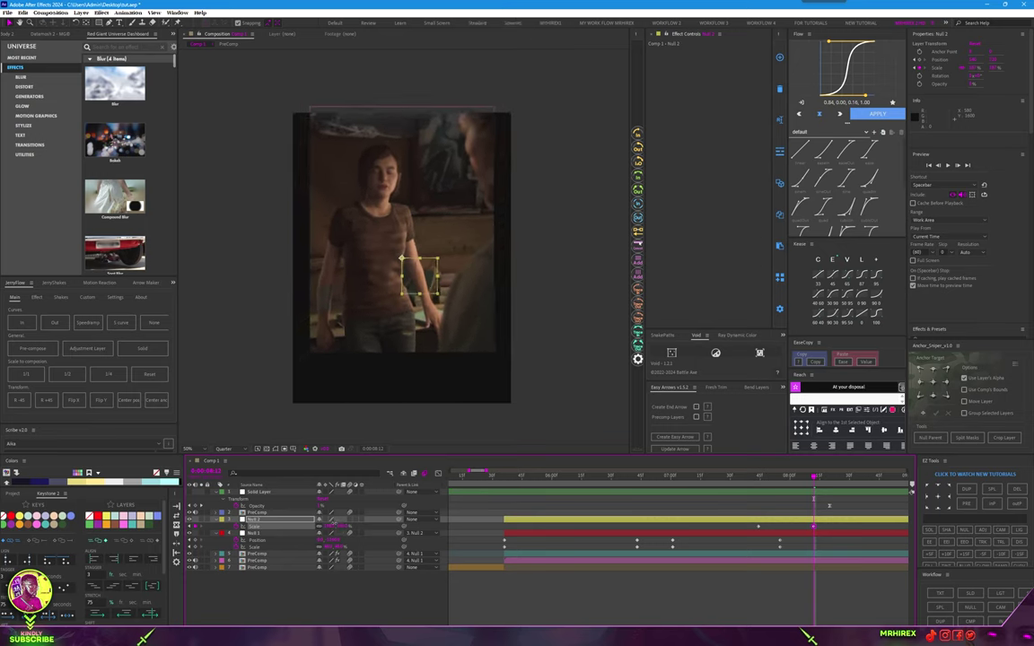
{"action": "mouse_move", "coordinate": [334, 526]}
{"action": "left_mouse_down"}
{"action": "mouse_move", "coordinate": [357, 545]}
{"action": "mouse_move", "coordinate": [333, 530]}
{"action": "left_mouse_up"}
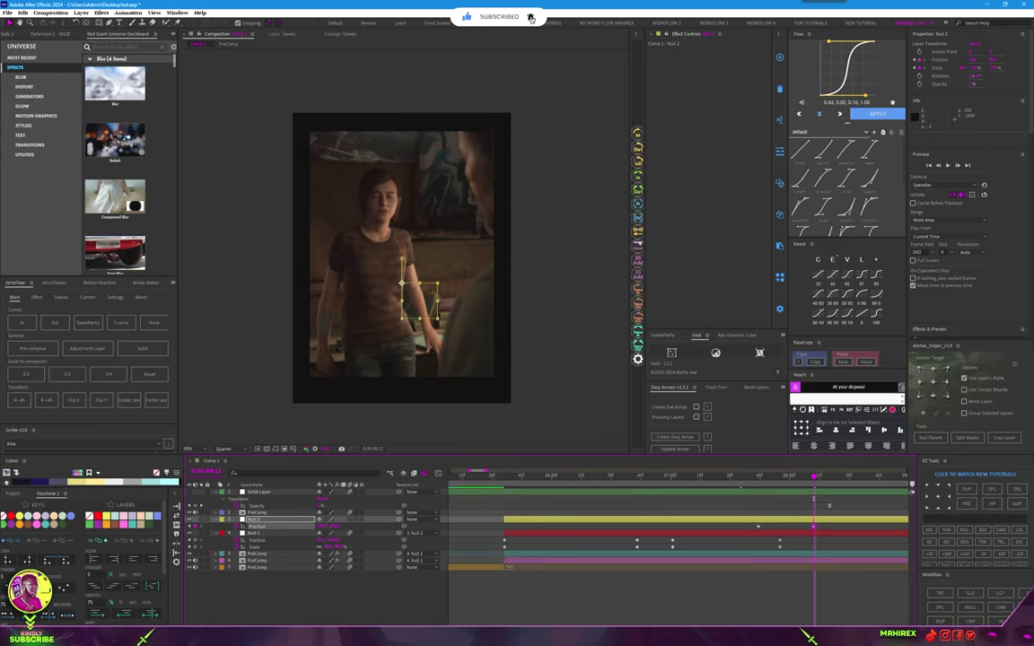
- Enlarge Null 2's scale further and lower its position to push in on the girl, then preview
{"action": "key", "text": "s"}
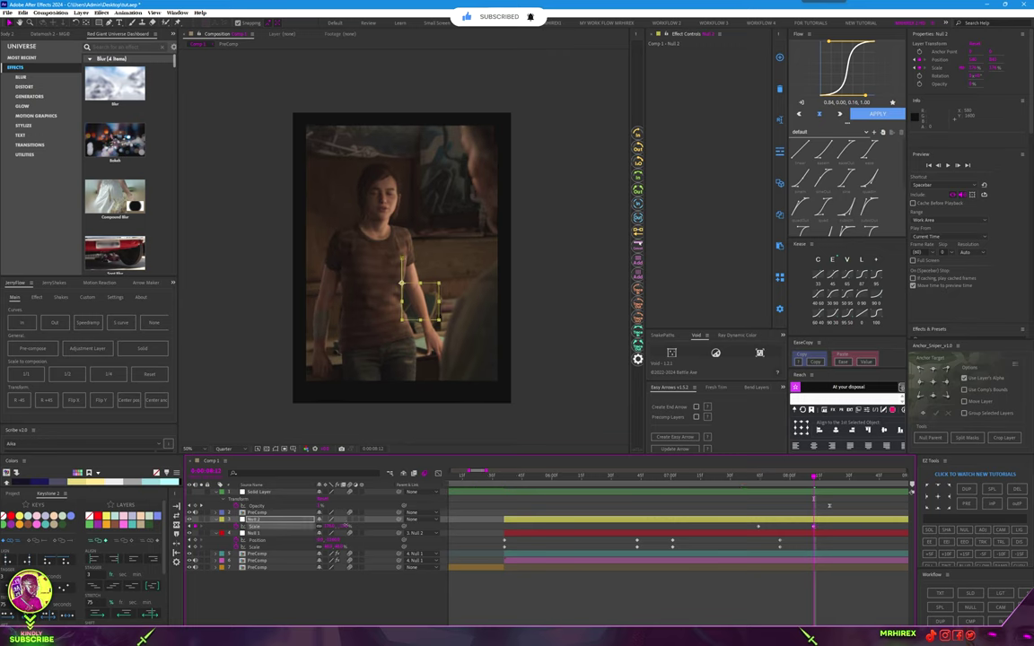
{"action": "left_click_drag", "start_coordinate": [334, 526], "coordinate": [356, 519]}
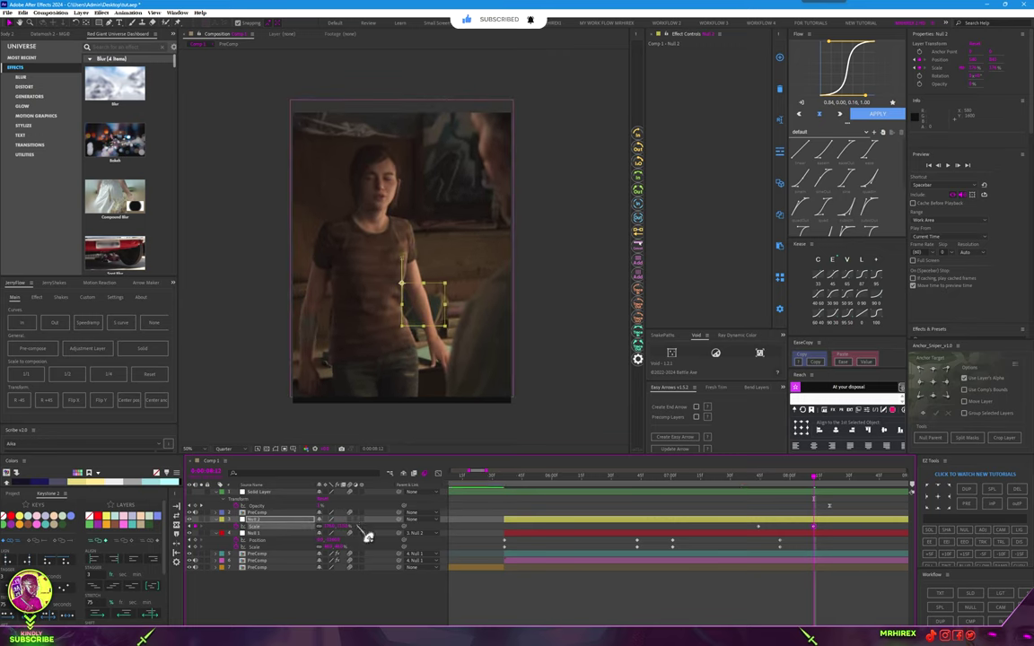
{"action": "key", "text": "p"}
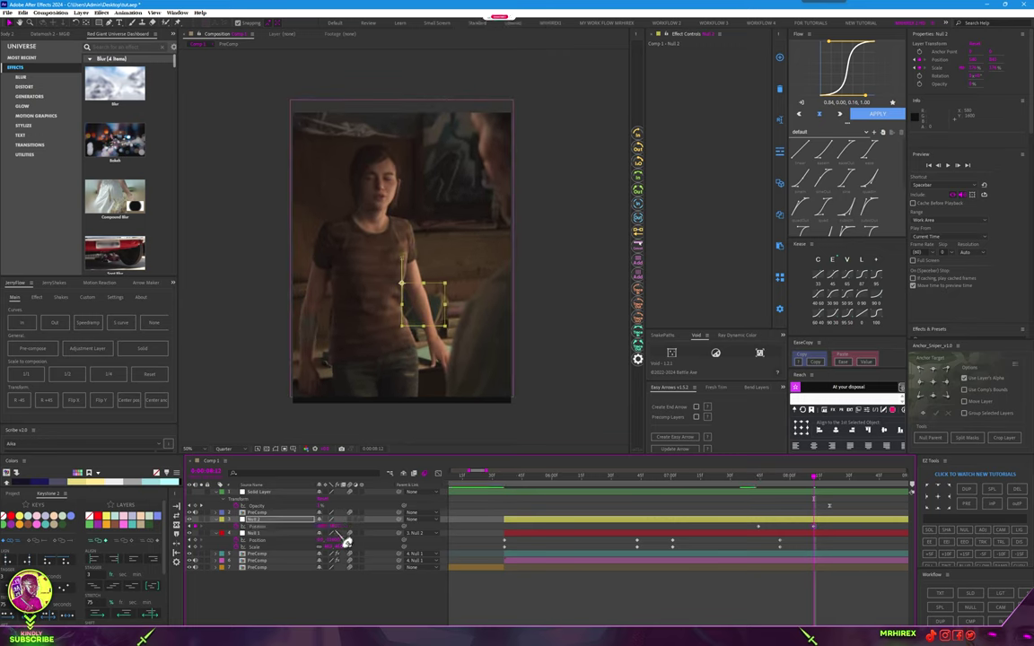
{"action": "mouse_move", "coordinate": [350, 536]}
{"action": "left_mouse_down"}
{"action": "mouse_move", "coordinate": [362, 536]}
{"action": "mouse_move", "coordinate": [359, 522]}
{"action": "left_mouse_up"}
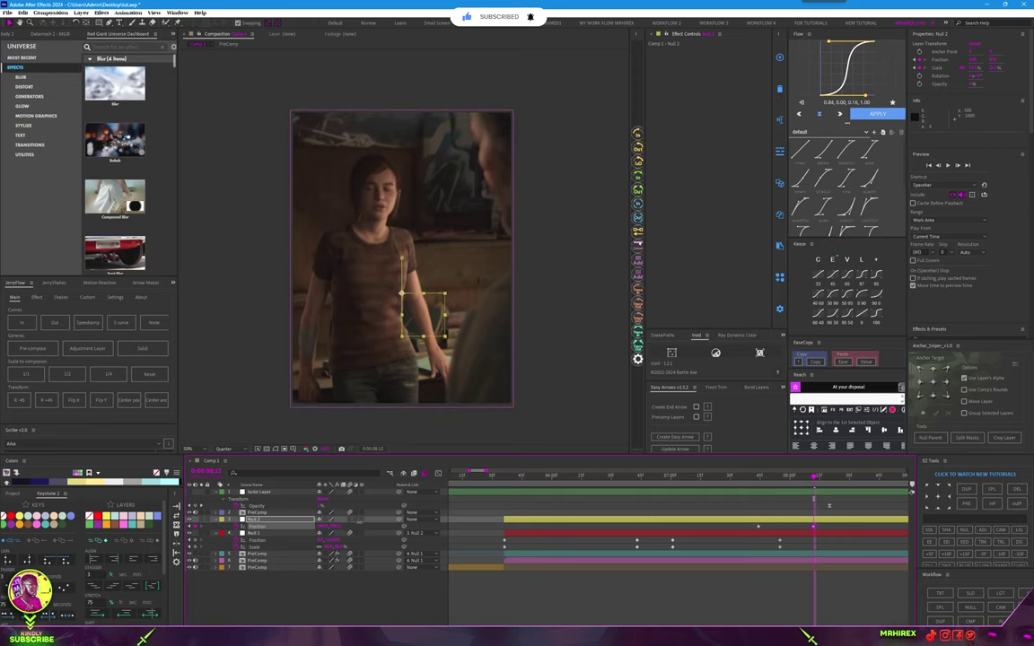
{"action": "left_click_drag", "start_coordinate": [832, 497], "coordinate": [503, 557]}
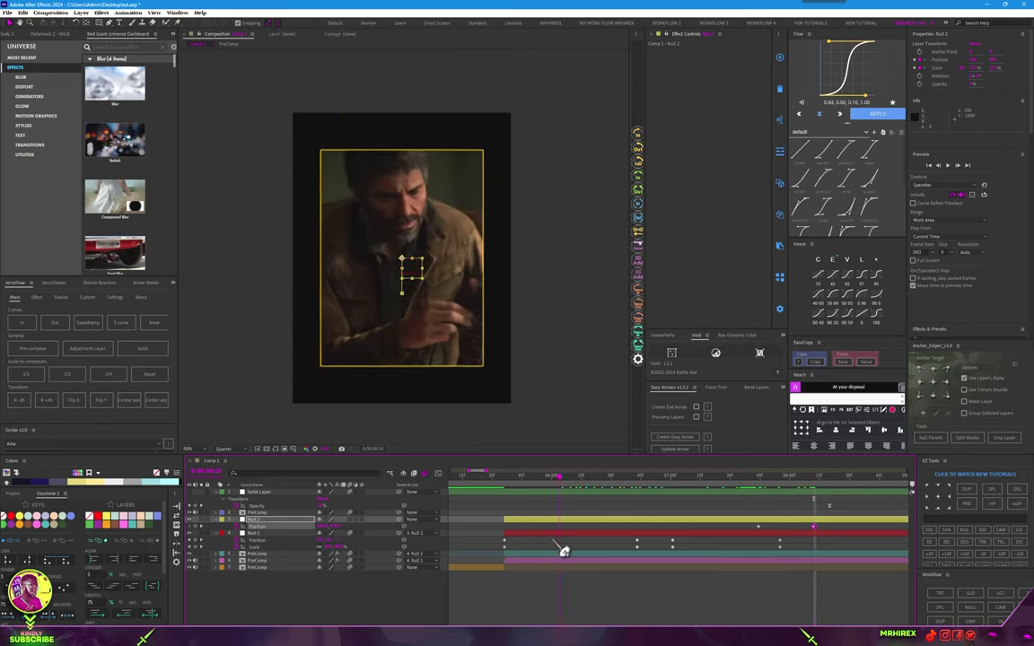
{"action": "key", "text": "space"}
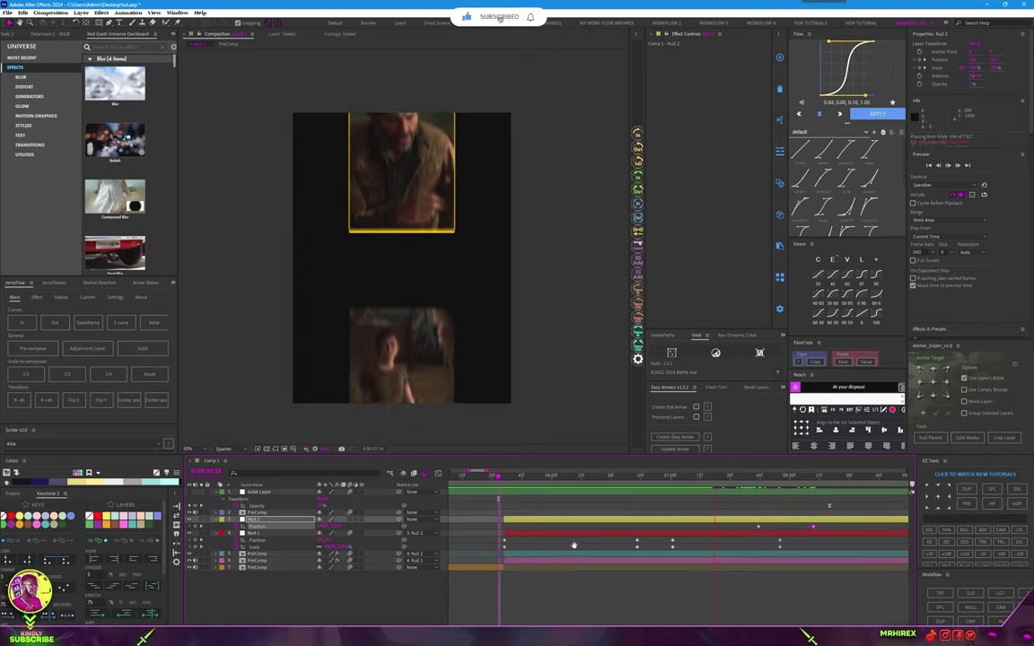
{"action": "left_click", "coordinate": [586, 564]}
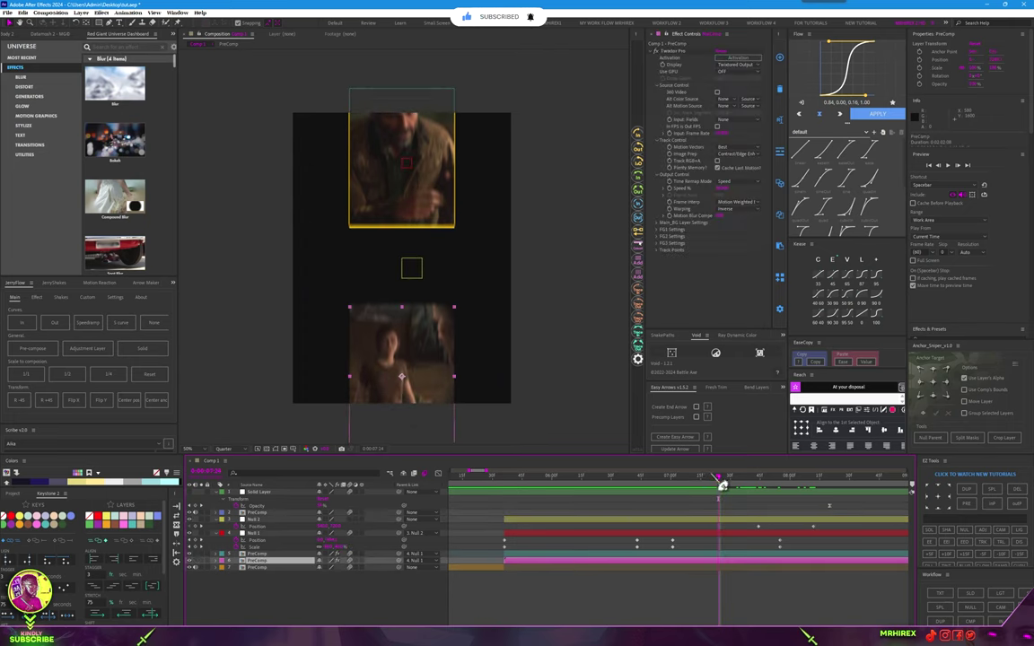
- Apply Ease presets to Null 1's early and late Position and Scale keyframes and preview
{"action": "left_click_drag", "start_coordinate": [722, 485], "coordinate": [501, 535]}
{"action": "key", "text": "space"}
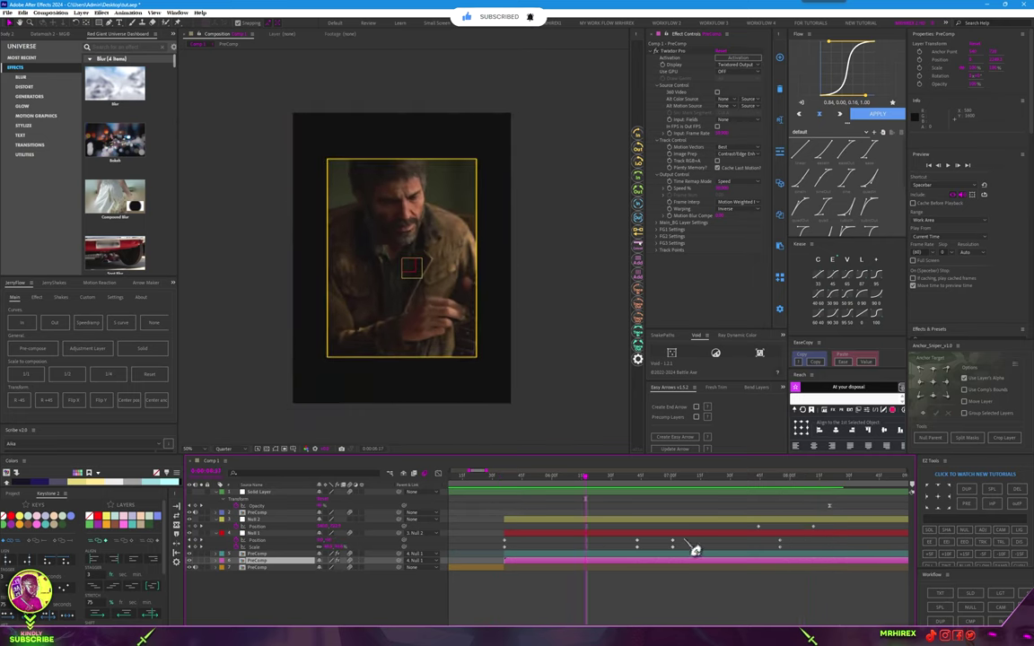
{"action": "left_click_drag", "start_coordinate": [691, 542], "coordinate": [499, 561]}
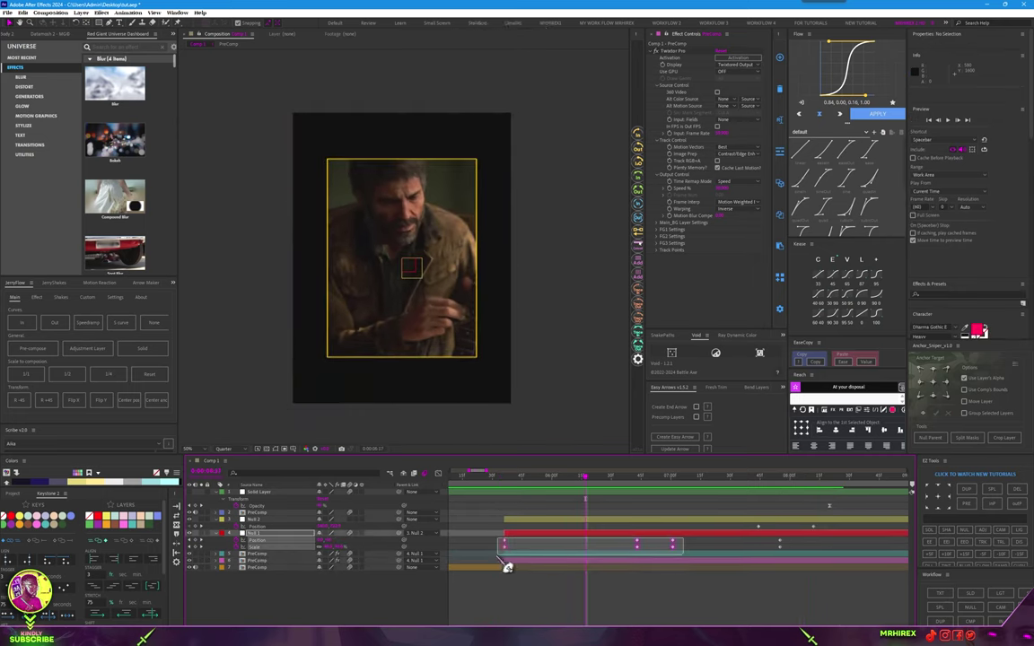
{"action": "left_click", "coordinate": [848, 292]}
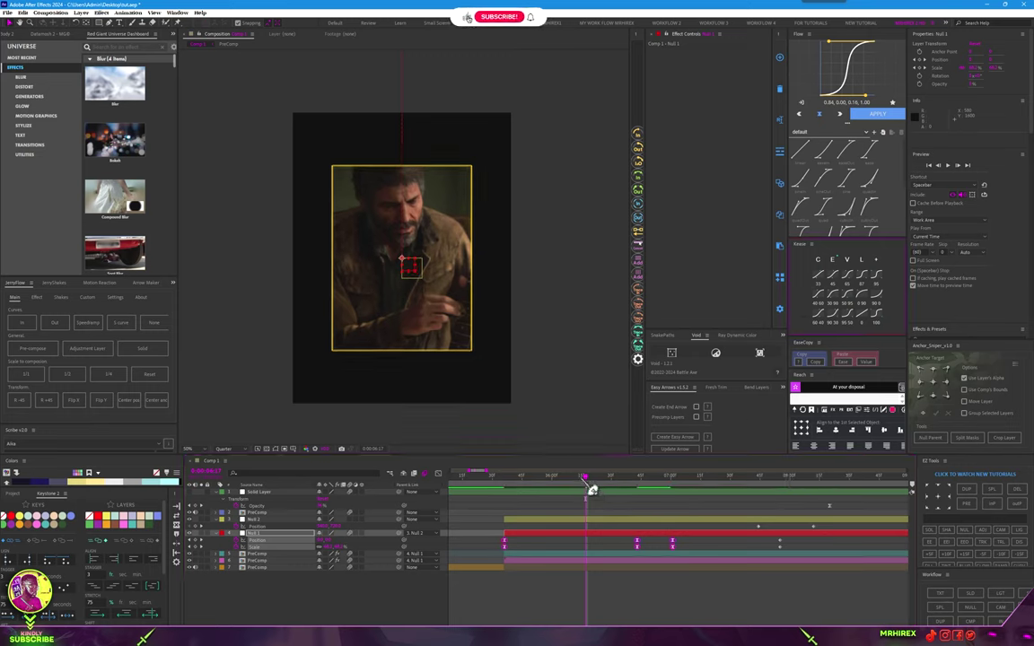
{"action": "key", "text": "space"}
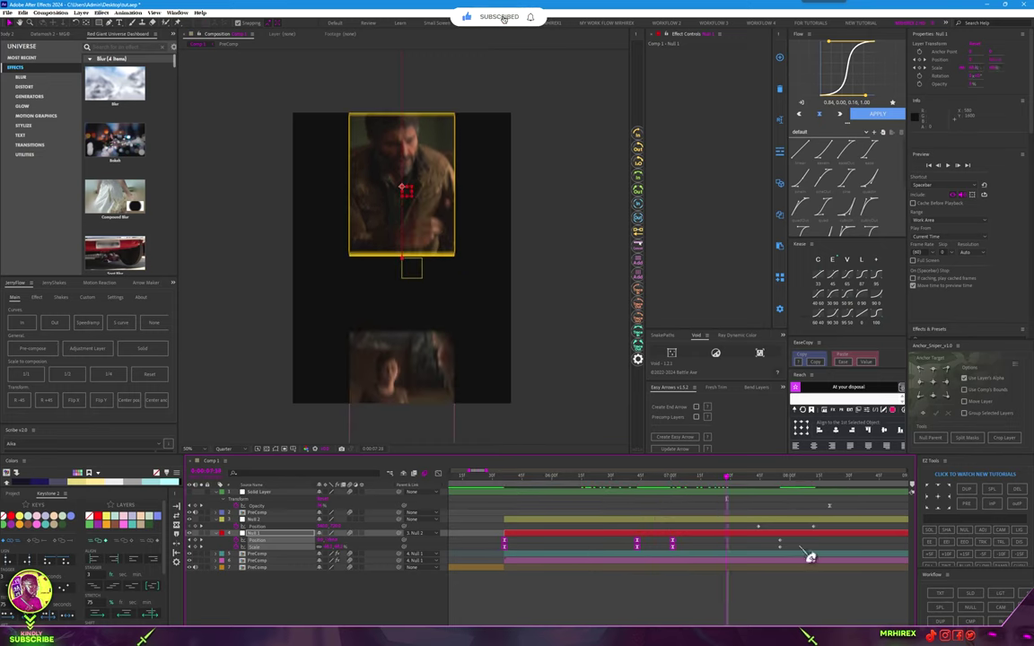
{"action": "left_click_drag", "start_coordinate": [795, 537], "coordinate": [670, 561]}
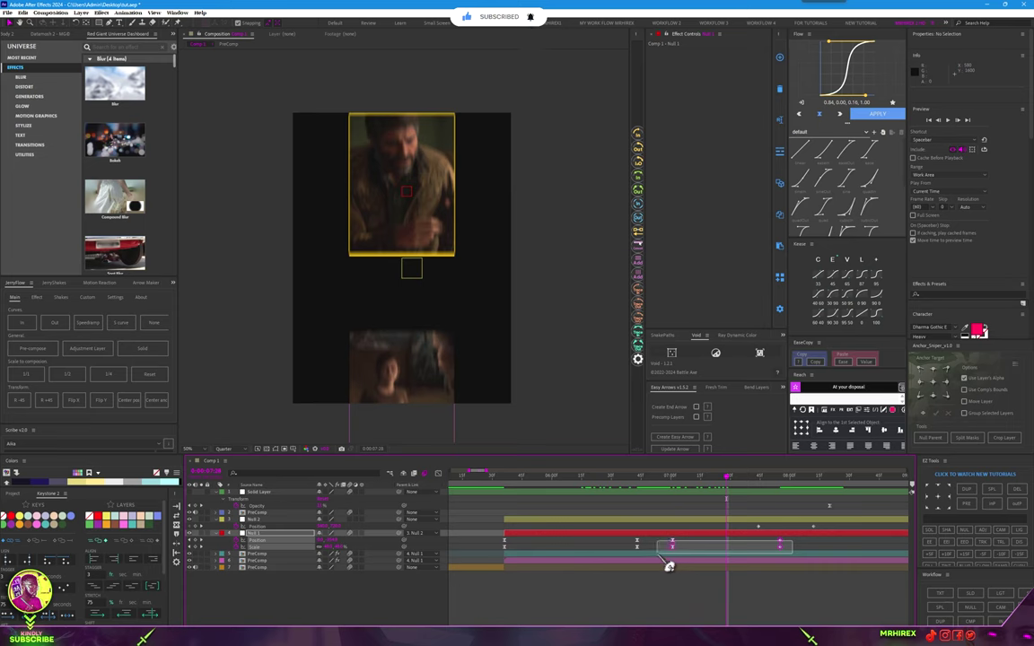
{"action": "left_click", "coordinate": [873, 287]}
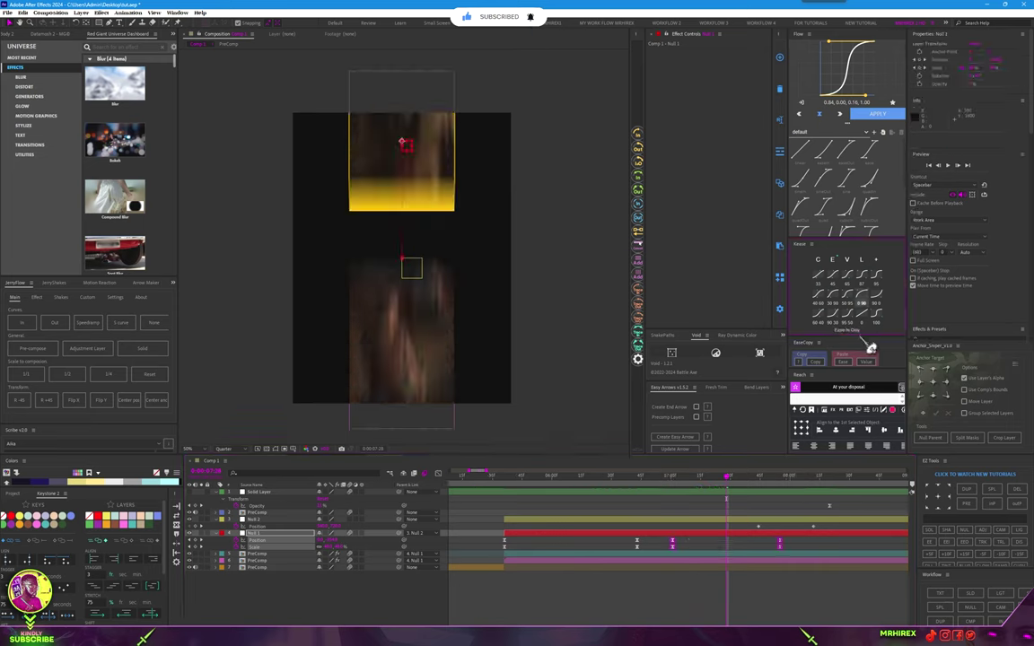
{"action": "left_click_drag", "start_coordinate": [727, 499], "coordinate": [509, 535]}
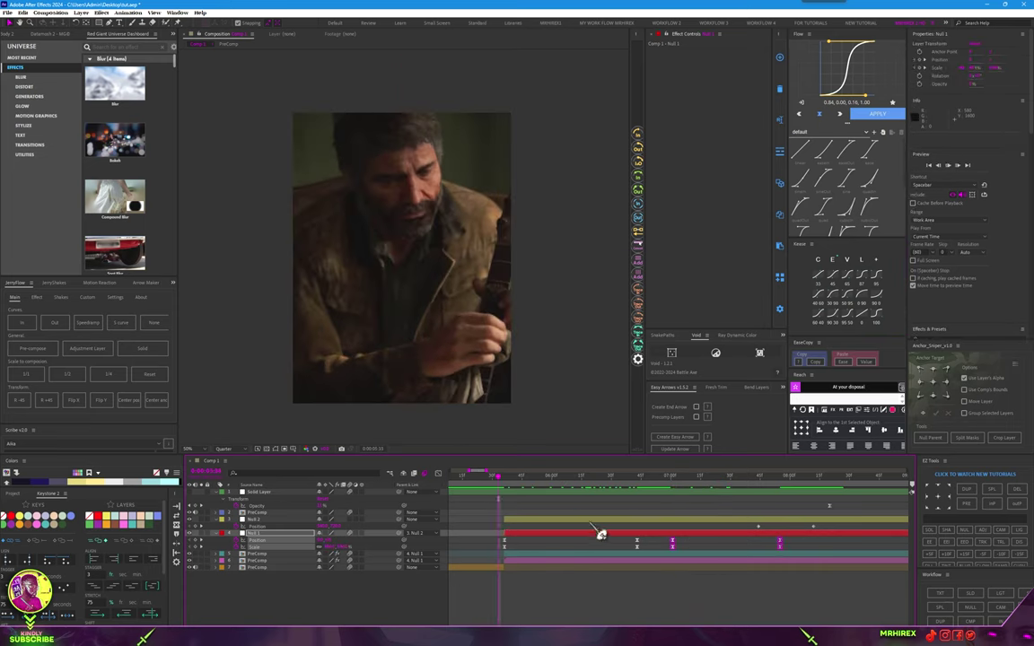
{"action": "key", "text": "space"}
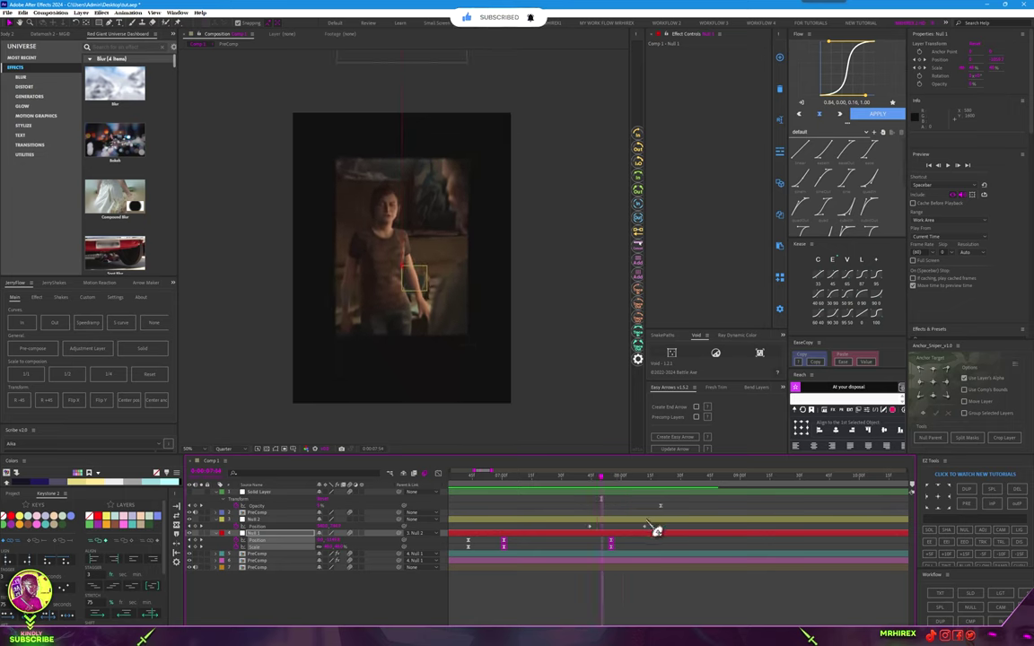
- Shift Null 2's two keyframes a few frames later and check the timing
{"action": "left_click_drag", "start_coordinate": [660, 537], "coordinate": [585, 521]}
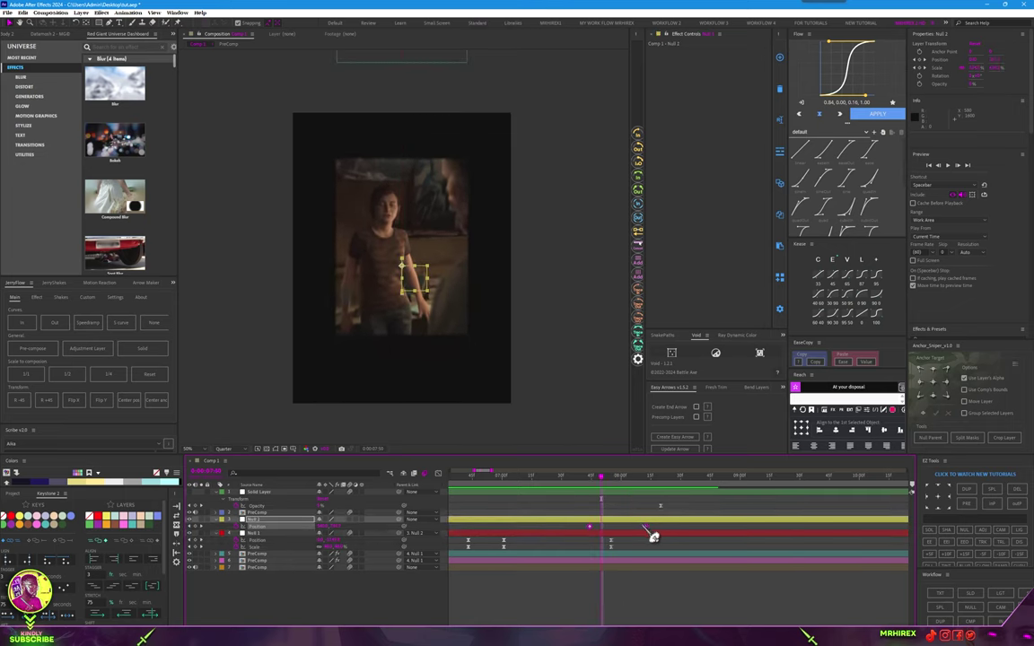
{"action": "left_click_drag", "start_coordinate": [653, 537], "coordinate": [665, 537]}
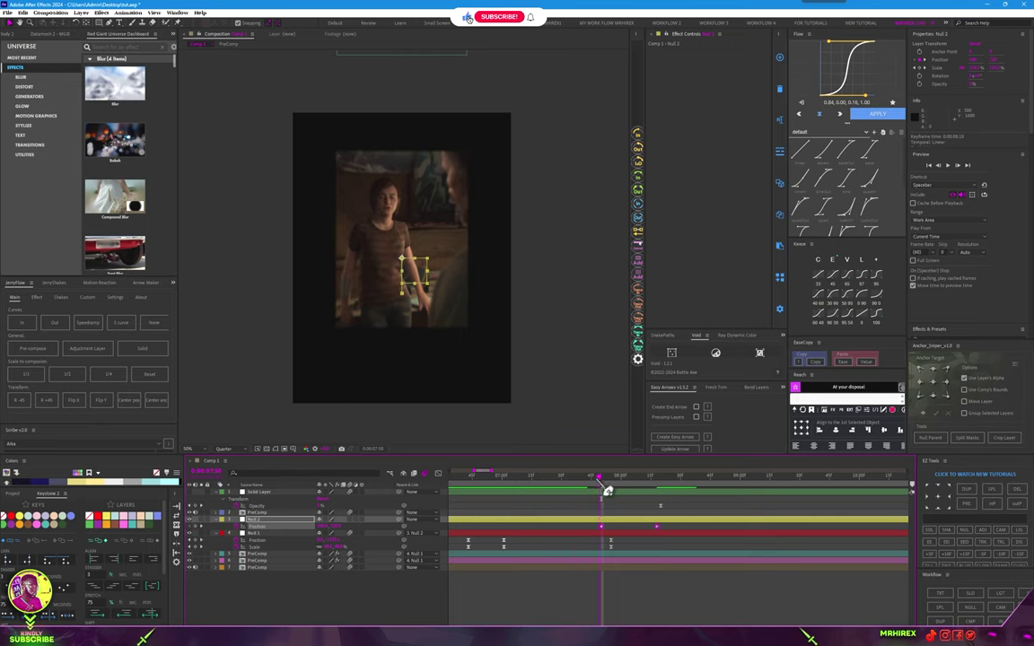
{"action": "mouse_move", "coordinate": [607, 491]}
{"action": "left_mouse_down"}
{"action": "mouse_move", "coordinate": [606, 516]}
{"action": "mouse_move", "coordinate": [508, 521]}
{"action": "mouse_move", "coordinate": [596, 519]}
{"action": "left_mouse_up"}
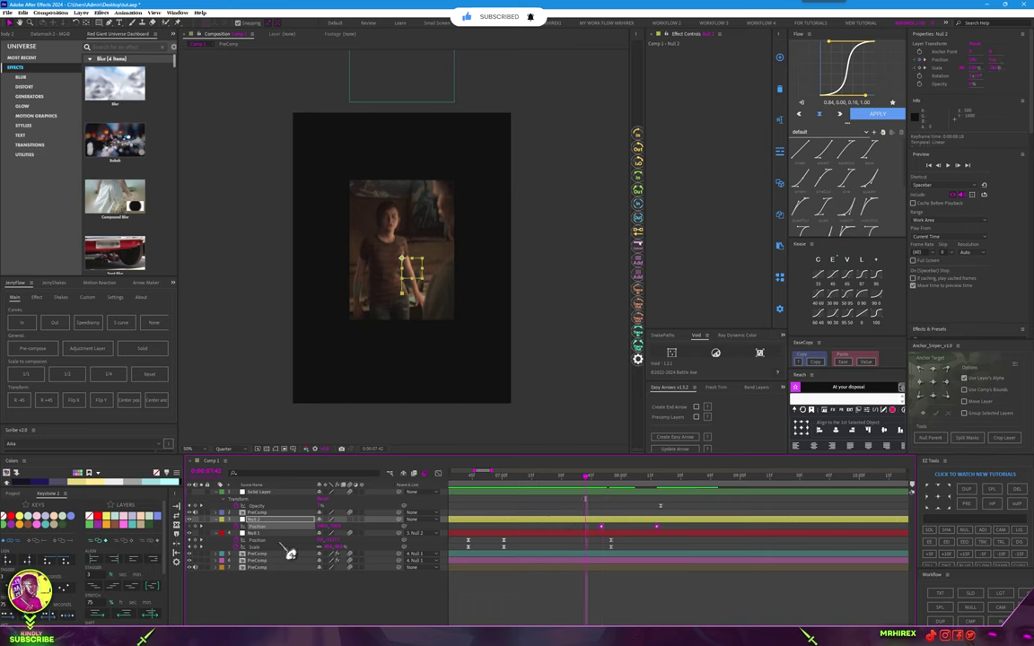
{"action": "left_click", "coordinate": [259, 555]}
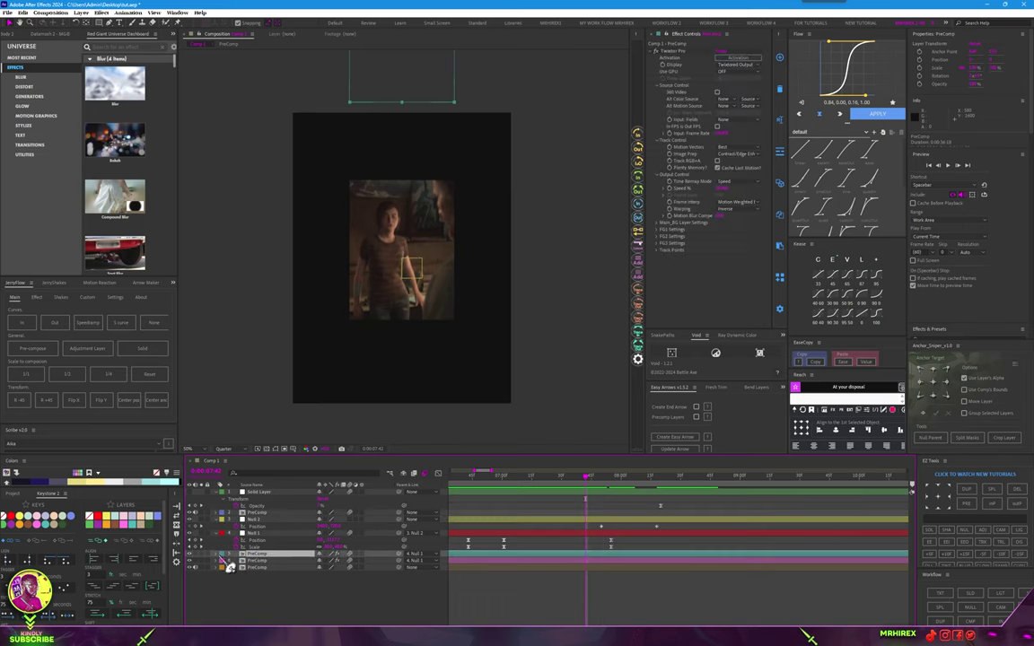
{"action": "left_click", "coordinate": [224, 553]}
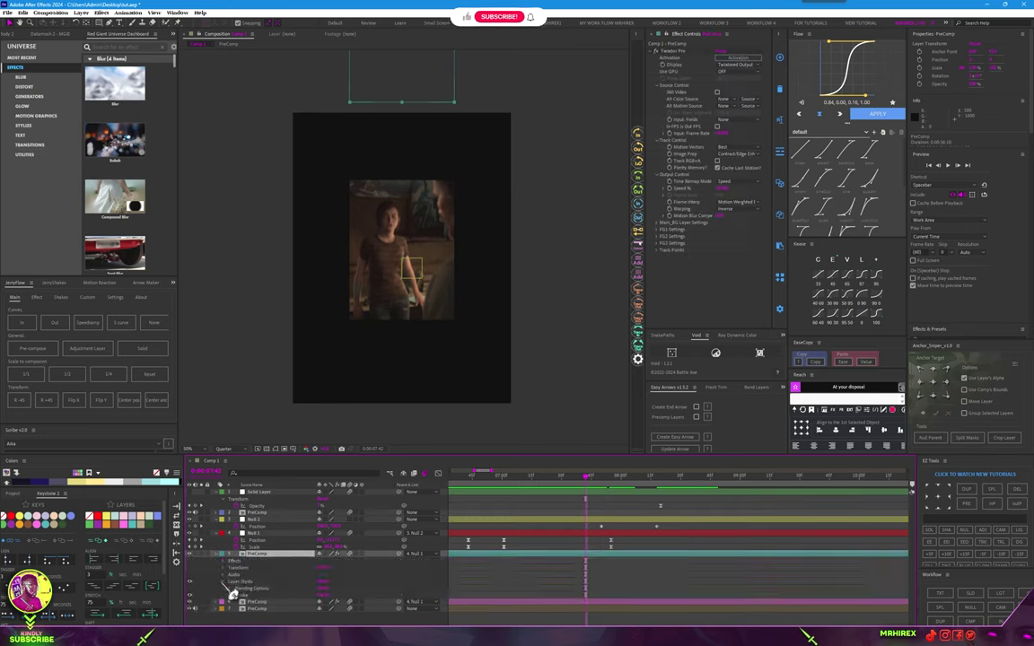
{"action": "left_click", "coordinate": [256, 584]}
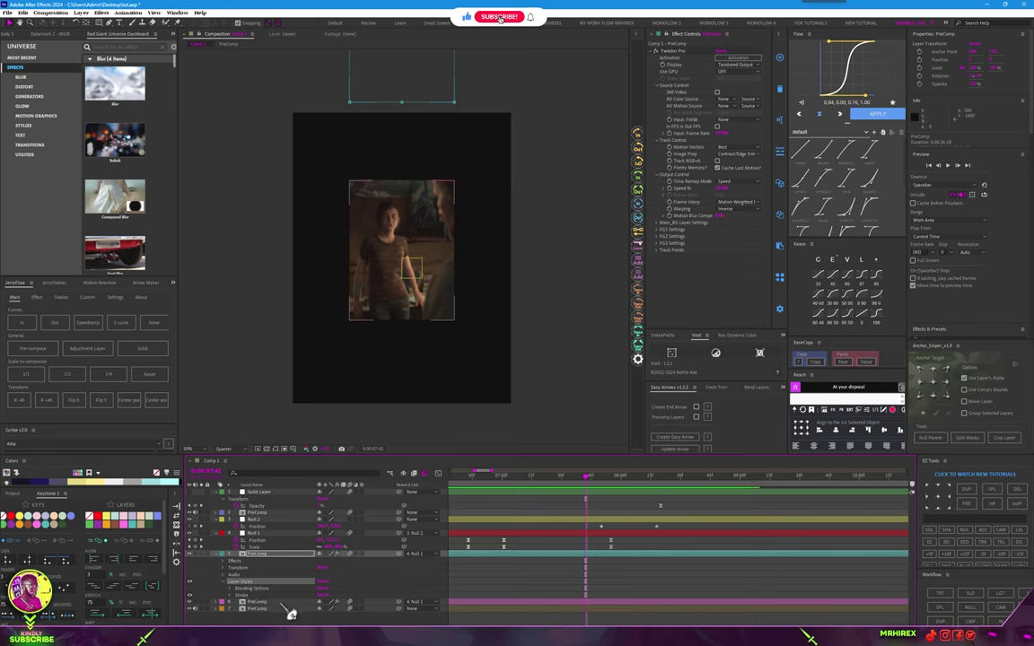
{"action": "left_click", "coordinate": [286, 603]}
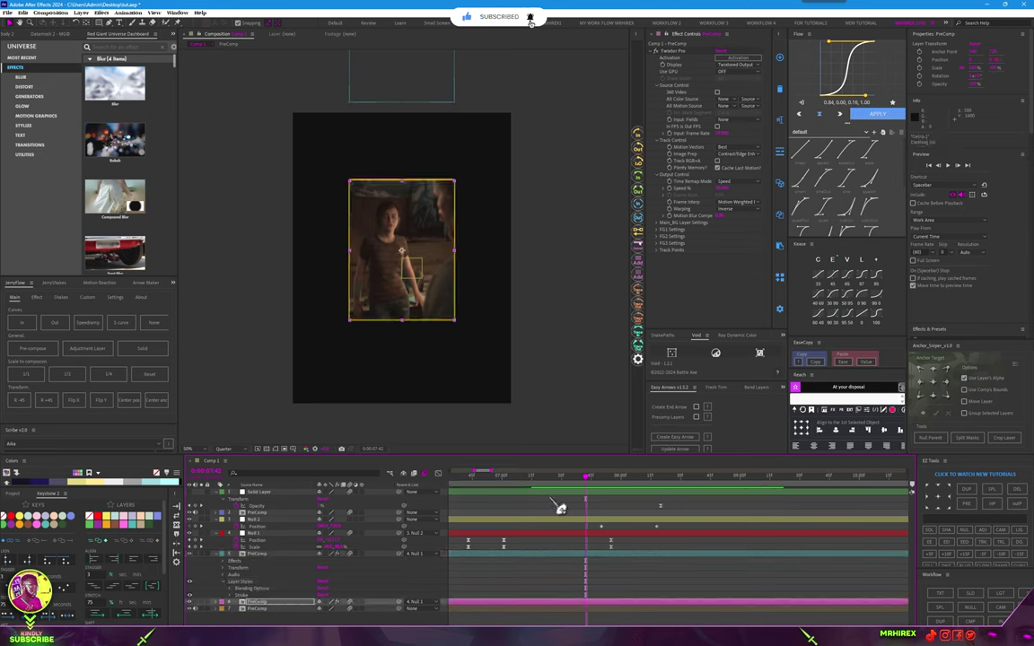
{"action": "left_click_drag", "start_coordinate": [585, 476], "coordinate": [551, 499]}
{"action": "key", "text": "space"}
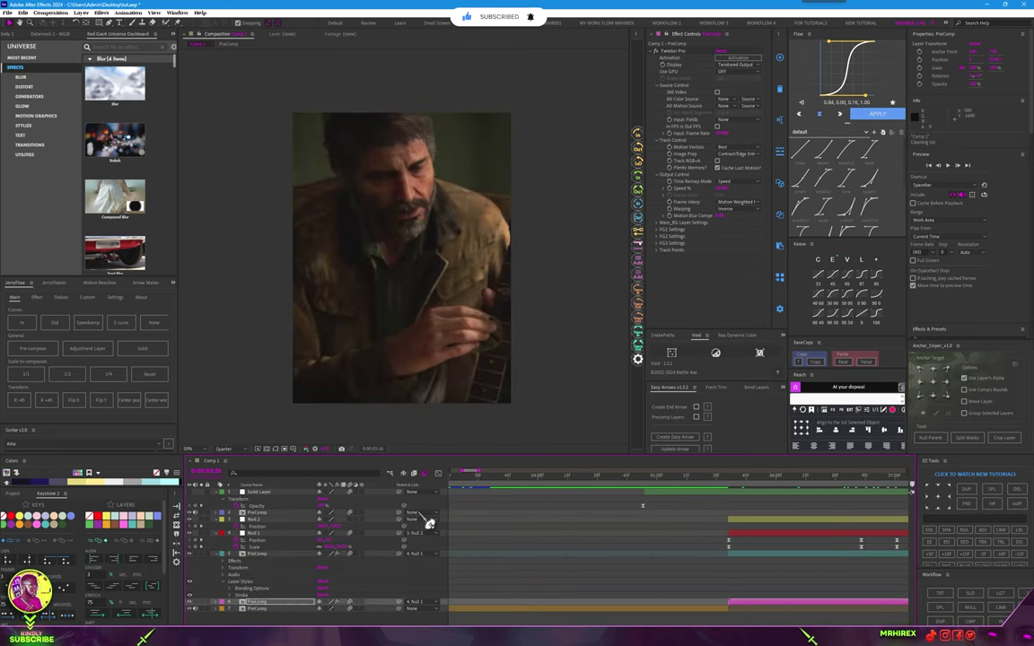
{"action": "scroll", "coordinate": [700, 505], "scroll_direction": "down", "scroll_amount": 3}
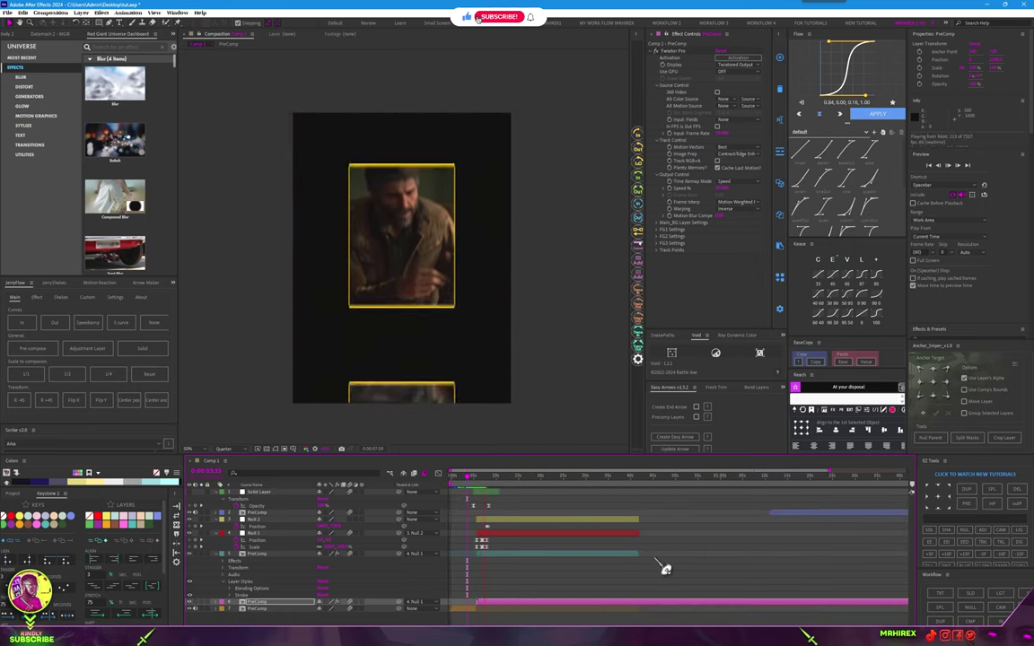
{"action": "key", "text": "space"}
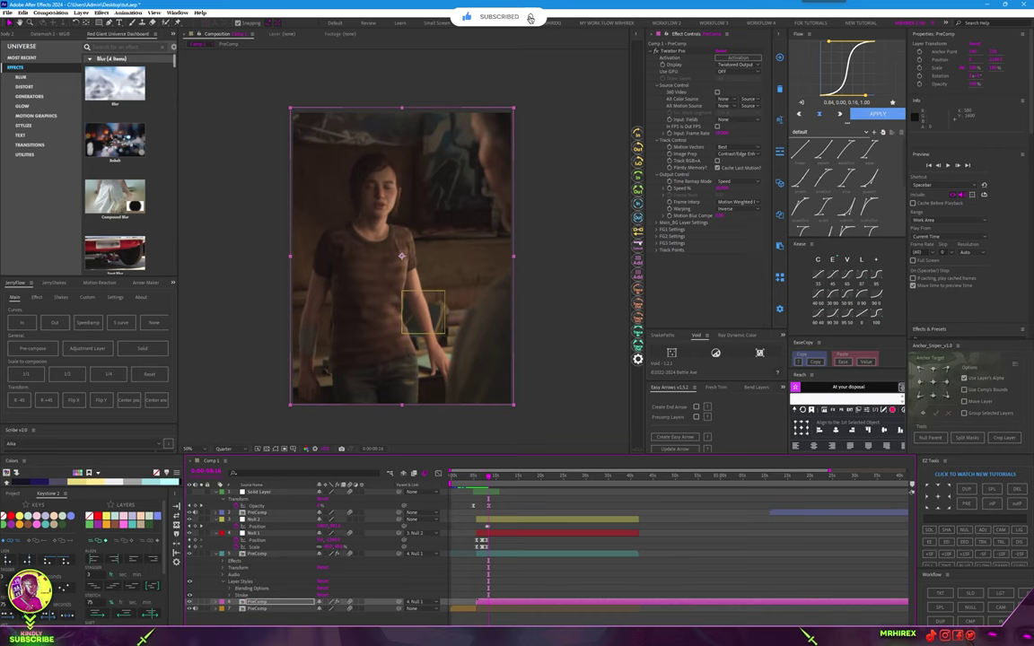
{"action": "key", "text": "equal"}
{"action": "key", "text": "equal"}
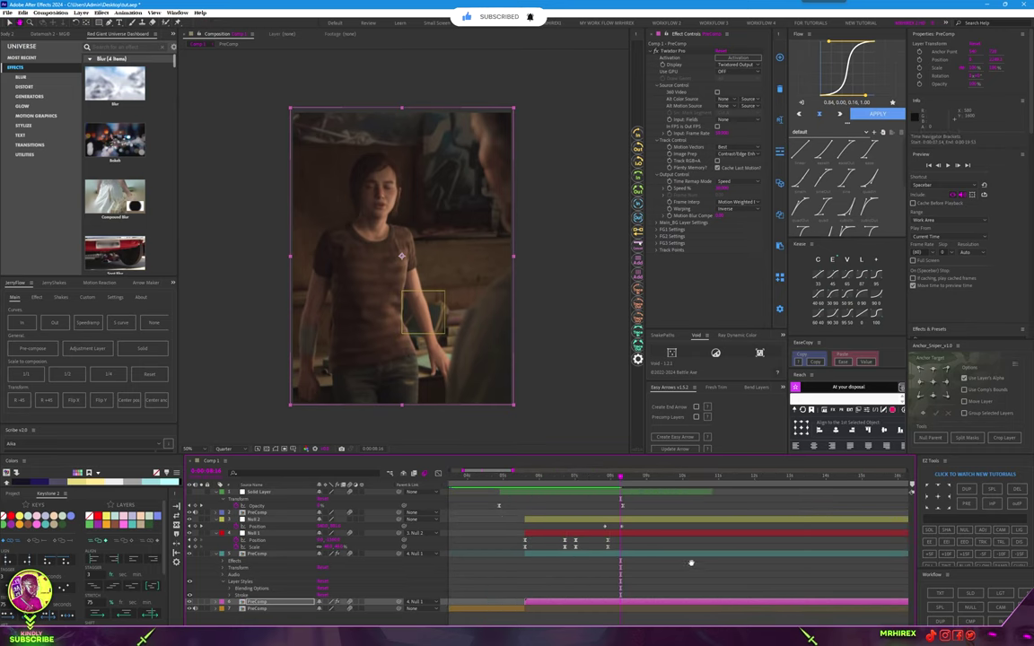
{"action": "left_click", "coordinate": [637, 485]}
{"action": "left_click", "coordinate": [626, 521]}
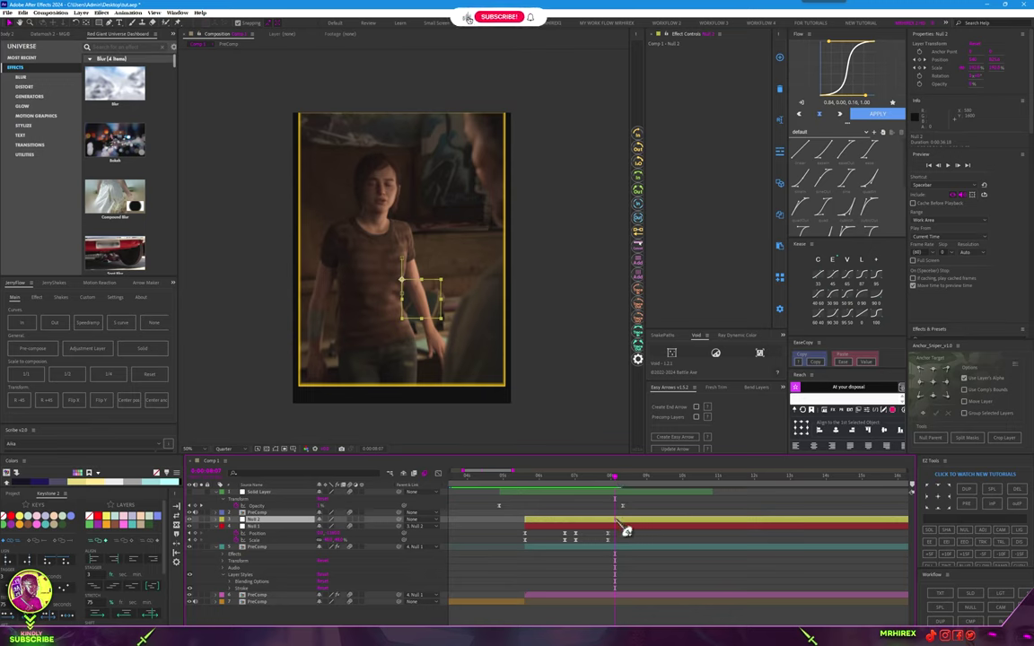
- Reveal Null 2's keyframes with U, move a Scale keyframe later, and preview the zoom-out
{"action": "key", "text": "u"}
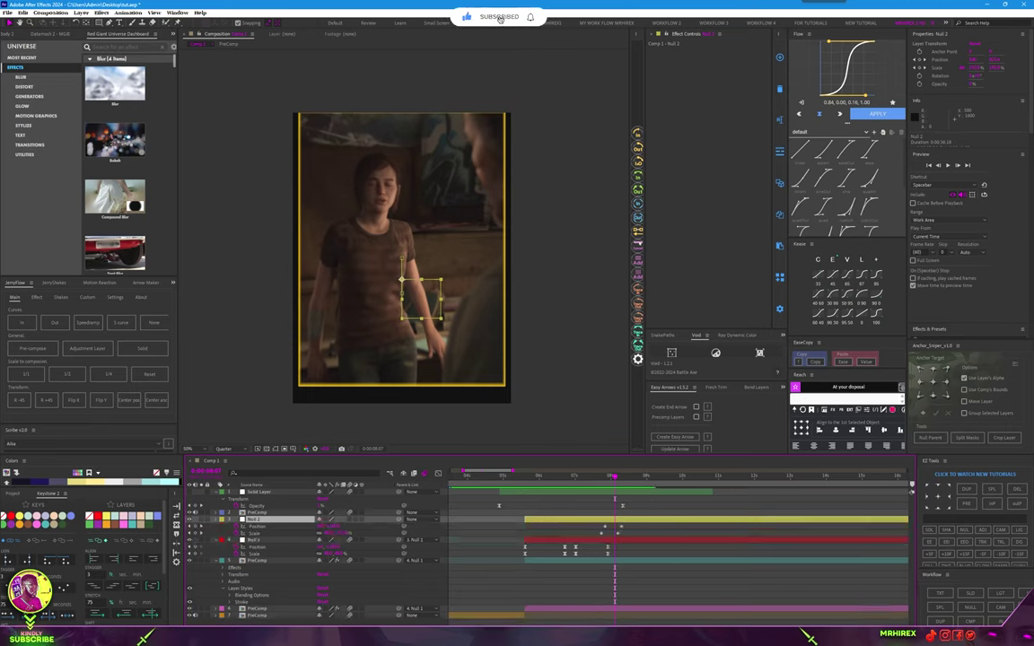
{"action": "scroll", "coordinate": [602, 539], "scroll_direction": "up", "scroll_amount": 3}
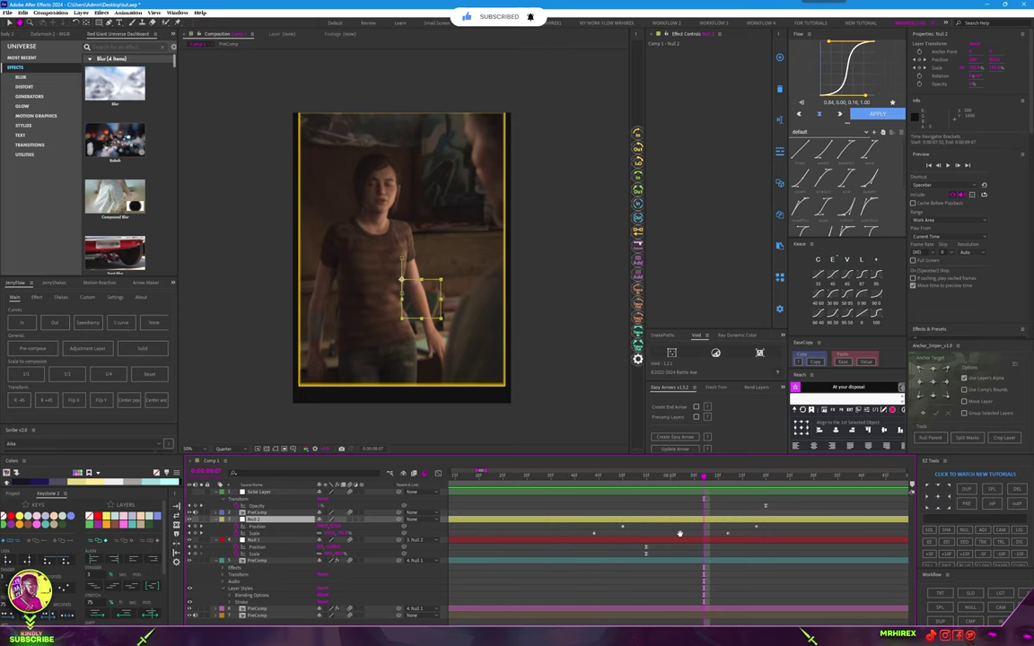
{"action": "left_click_drag", "start_coordinate": [711, 492], "coordinate": [617, 548]}
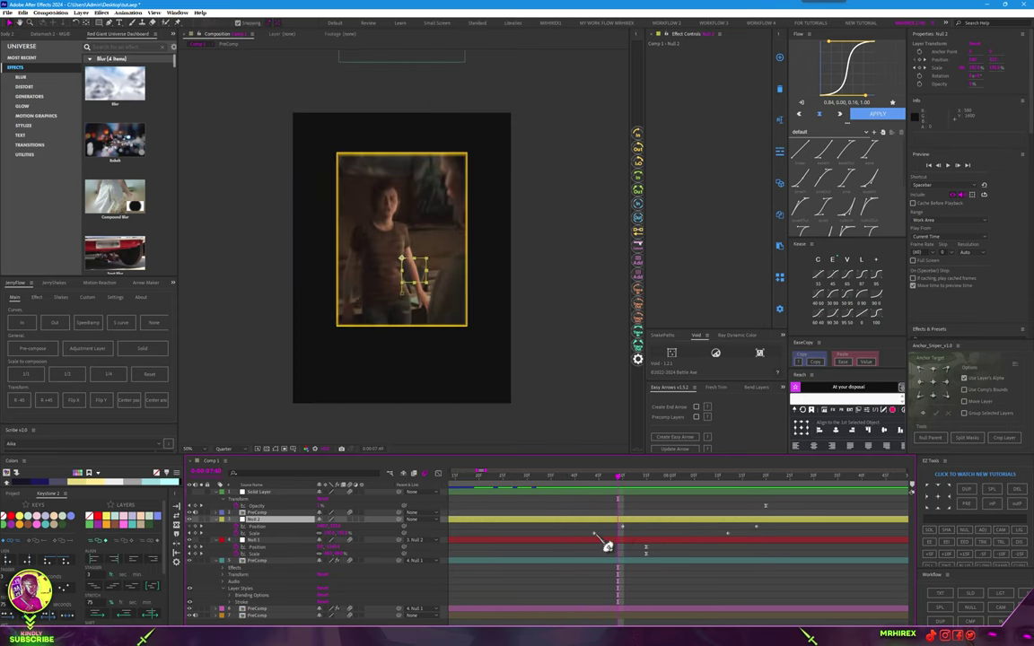
{"action": "left_click_drag", "start_coordinate": [595, 535], "coordinate": [632, 542]}
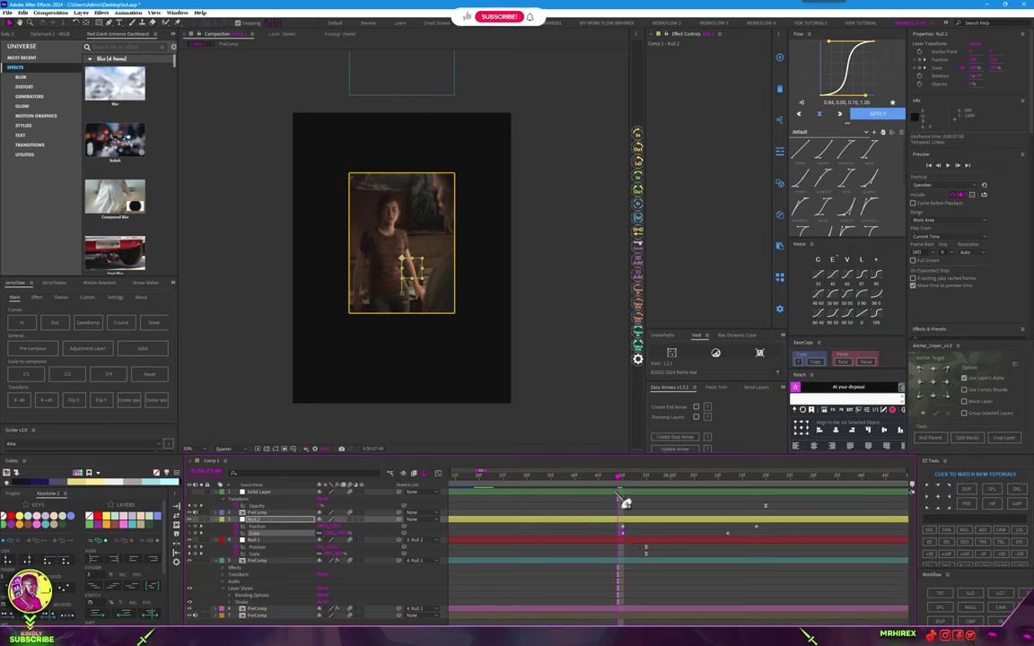
{"action": "left_click_drag", "start_coordinate": [623, 503], "coordinate": [550, 499]}
{"action": "key", "text": "space"}
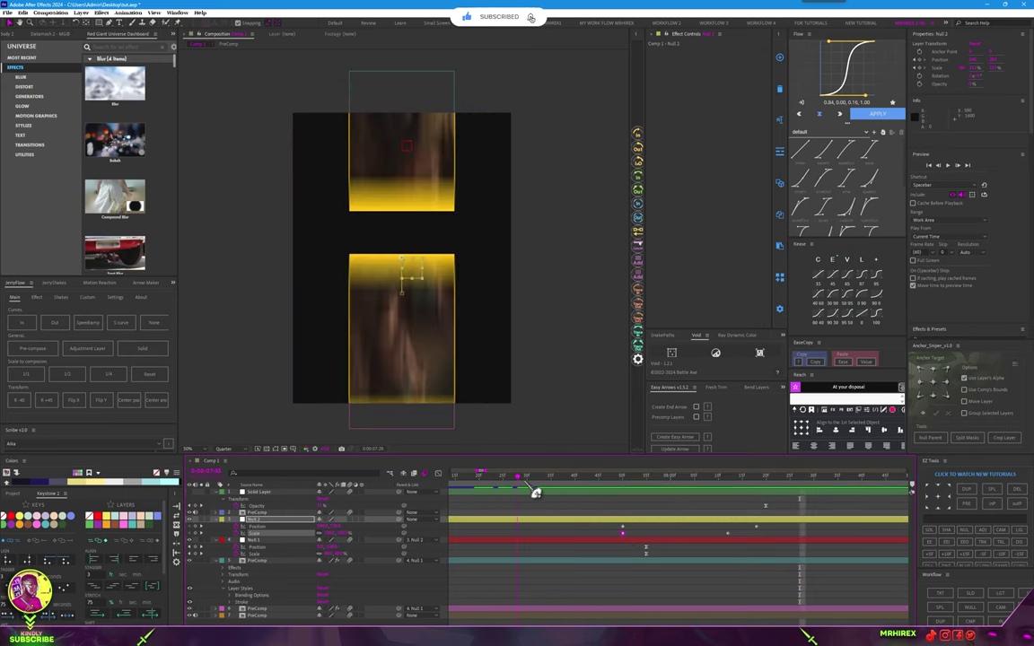
- Move another Null 2 keyframe slightly later and scrub forward to check the timing
{"action": "left_click_drag", "start_coordinate": [626, 492], "coordinate": [608, 499]}
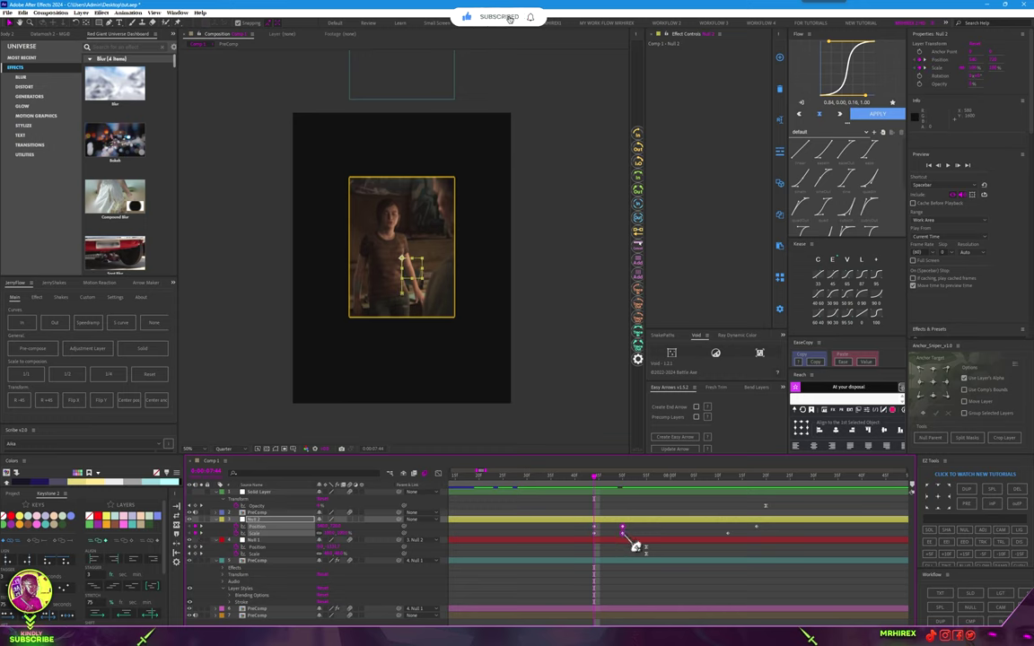
{"action": "left_click_drag", "start_coordinate": [624, 530], "coordinate": [639, 530]}
{"action": "mouse_move", "coordinate": [599, 491]}
{"action": "left_mouse_down"}
{"action": "mouse_move", "coordinate": [723, 509]}
{"action": "mouse_move", "coordinate": [698, 521]}
{"action": "mouse_move", "coordinate": [743, 517]}
{"action": "mouse_move", "coordinate": [734, 520]}
{"action": "mouse_move", "coordinate": [768, 544]}
{"action": "left_mouse_up"}
- Box-select Null 2's Position and Scale keyframes and apply a Kease ease preset
{"action": "left_click", "coordinate": [728, 536]}
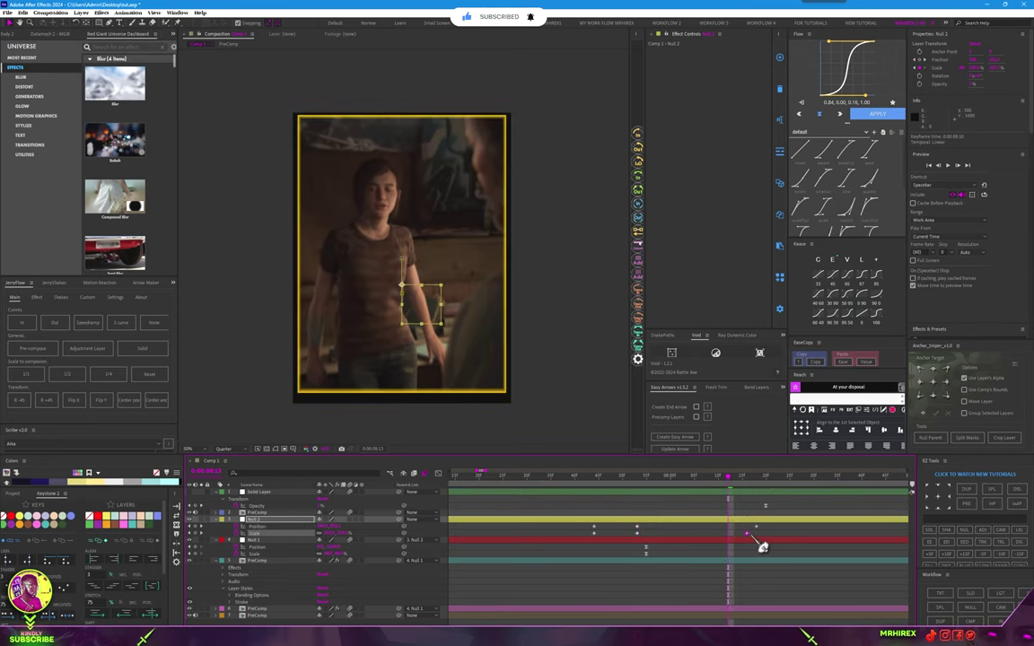
{"action": "left_click_drag", "start_coordinate": [734, 491], "coordinate": [547, 534]}
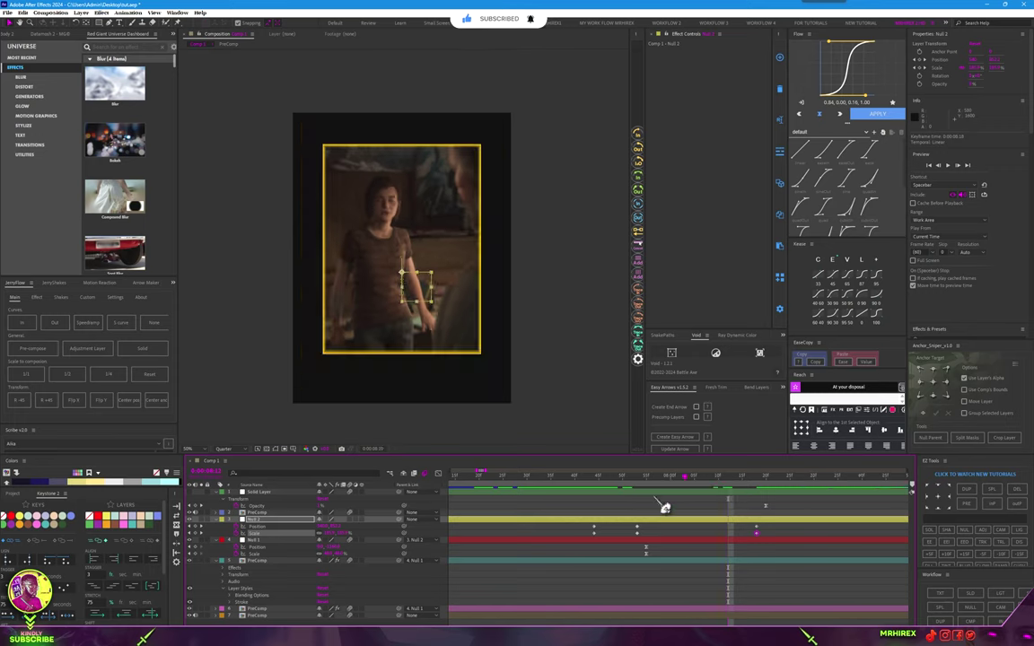
{"action": "key", "text": "space"}
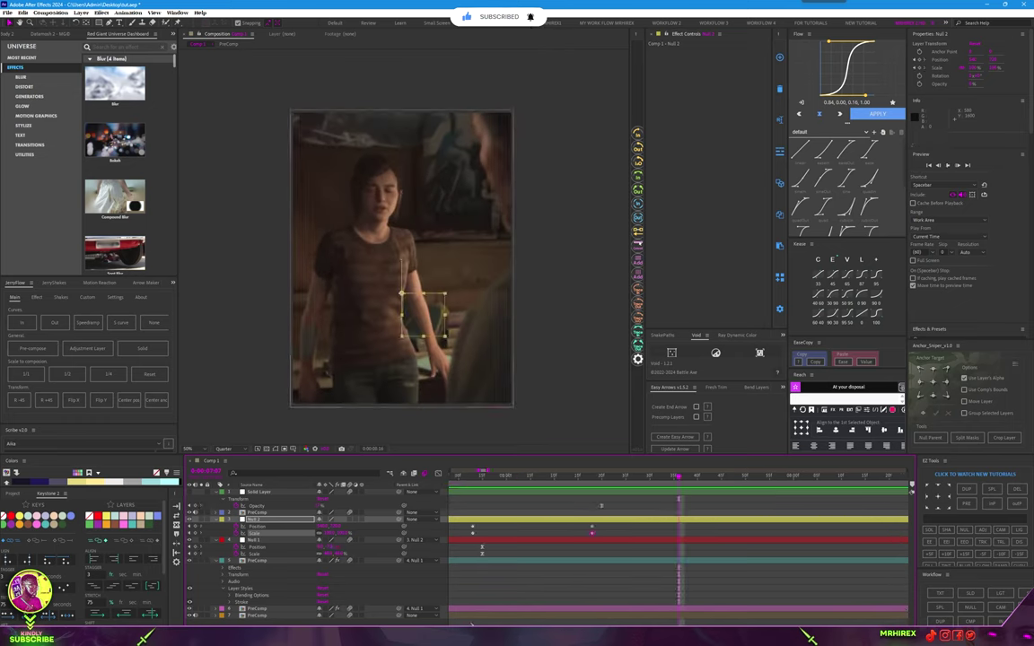
{"action": "scroll", "coordinate": [635, 580], "scroll_direction": "down", "scroll_amount": 2}
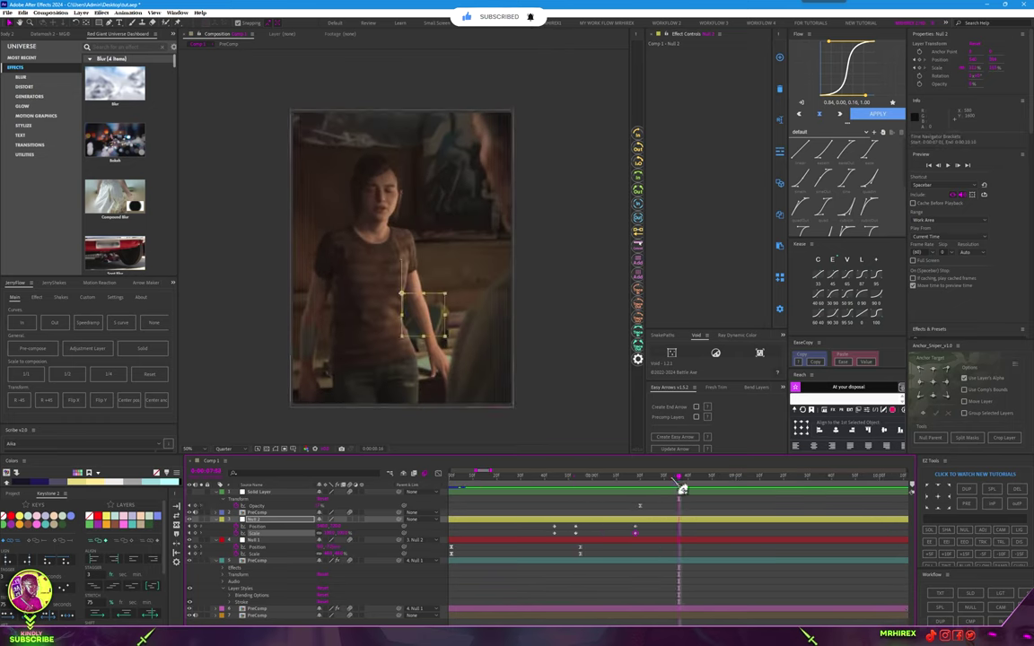
{"action": "left_click_drag", "start_coordinate": [683, 490], "coordinate": [556, 521]}
{"action": "mouse_move", "coordinate": [649, 525]}
{"action": "left_mouse_down"}
{"action": "mouse_move", "coordinate": [551, 536]}
{"action": "mouse_move", "coordinate": [578, 550]}
{"action": "left_mouse_up"}
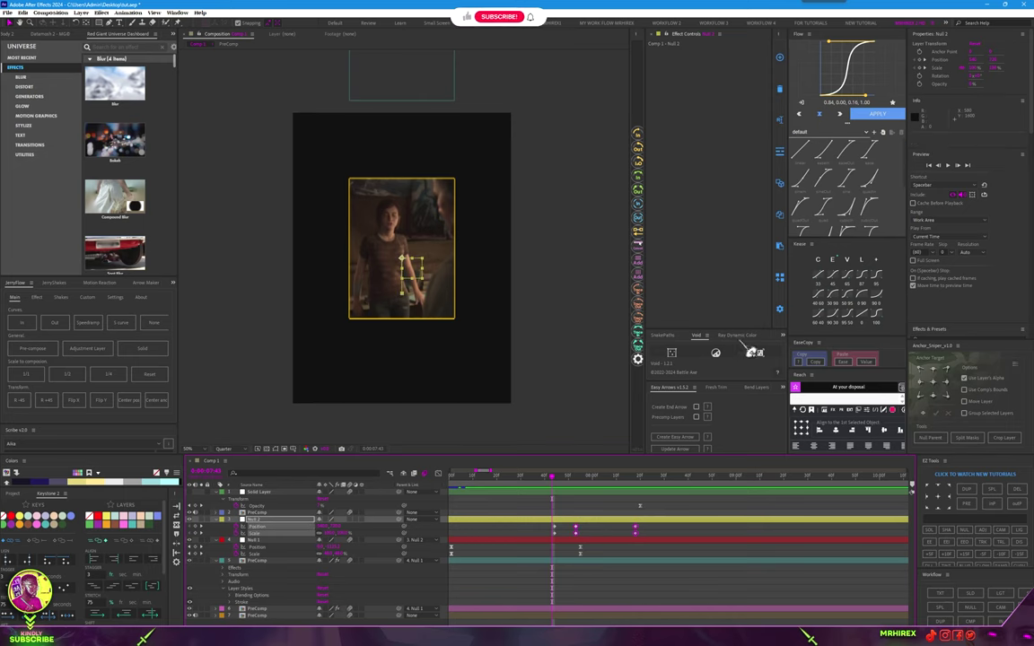
{"action": "left_click", "coordinate": [860, 284]}
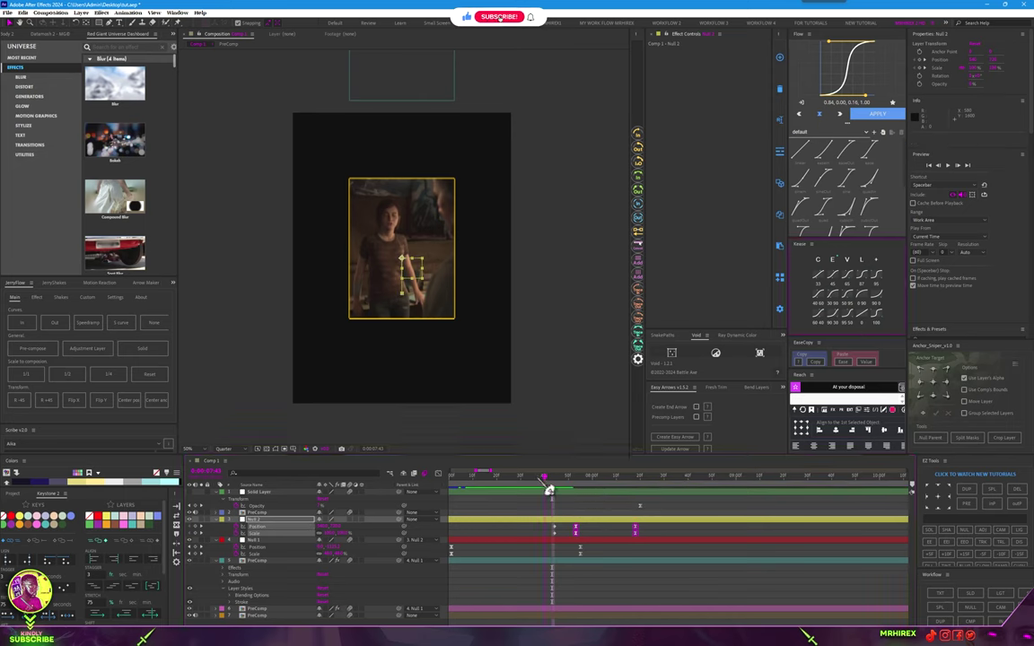
{"action": "key", "text": "space"}
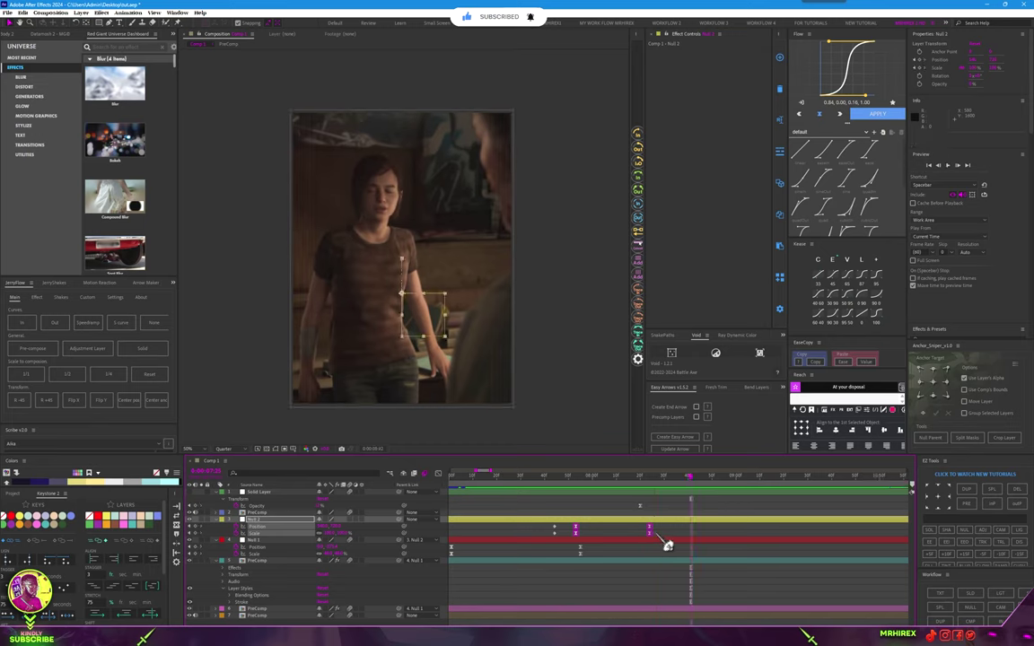
- Slide the eased Null 2 keyframes later to line up with the playhead and preview
{"action": "left_click_drag", "start_coordinate": [583, 548], "coordinate": [590, 547]}
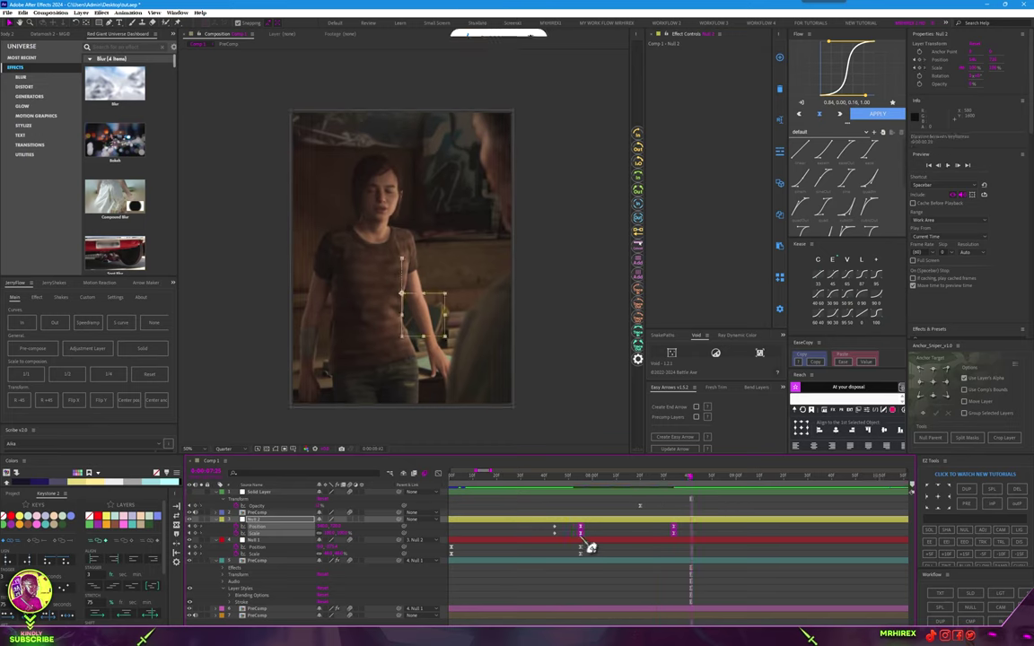
{"action": "left_click_drag", "start_coordinate": [686, 546], "coordinate": [703, 547]}
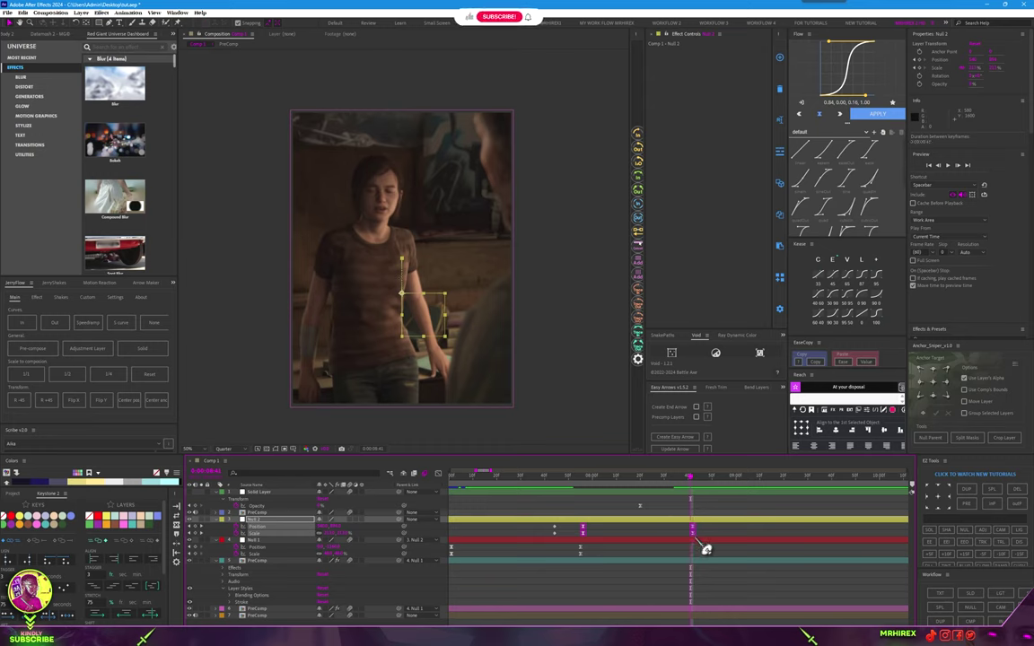
{"action": "key", "text": "space"}
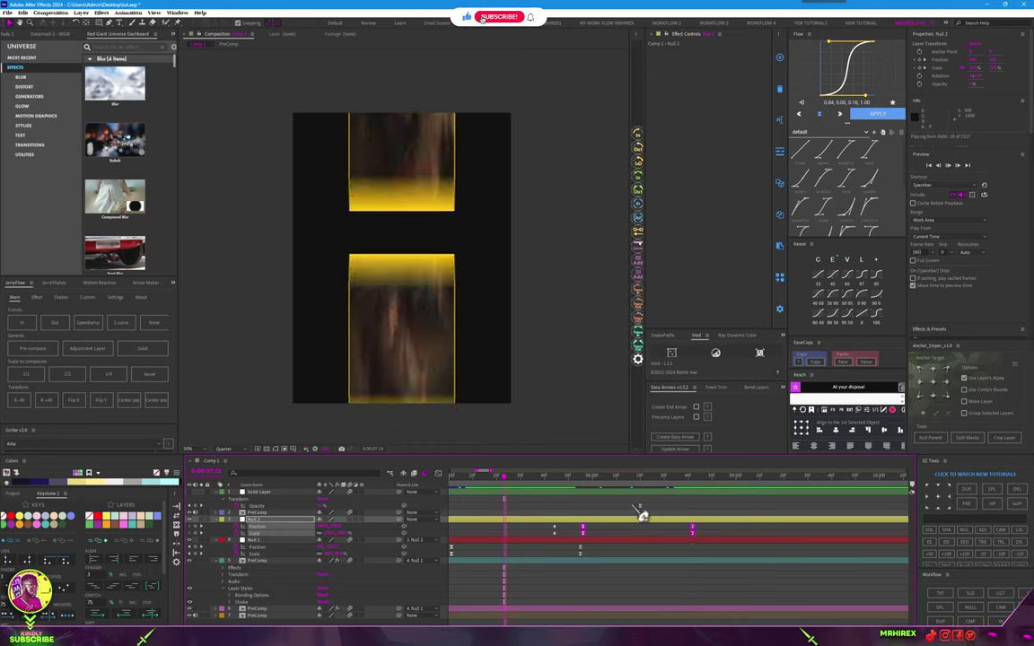
{"action": "key", "text": "space"}
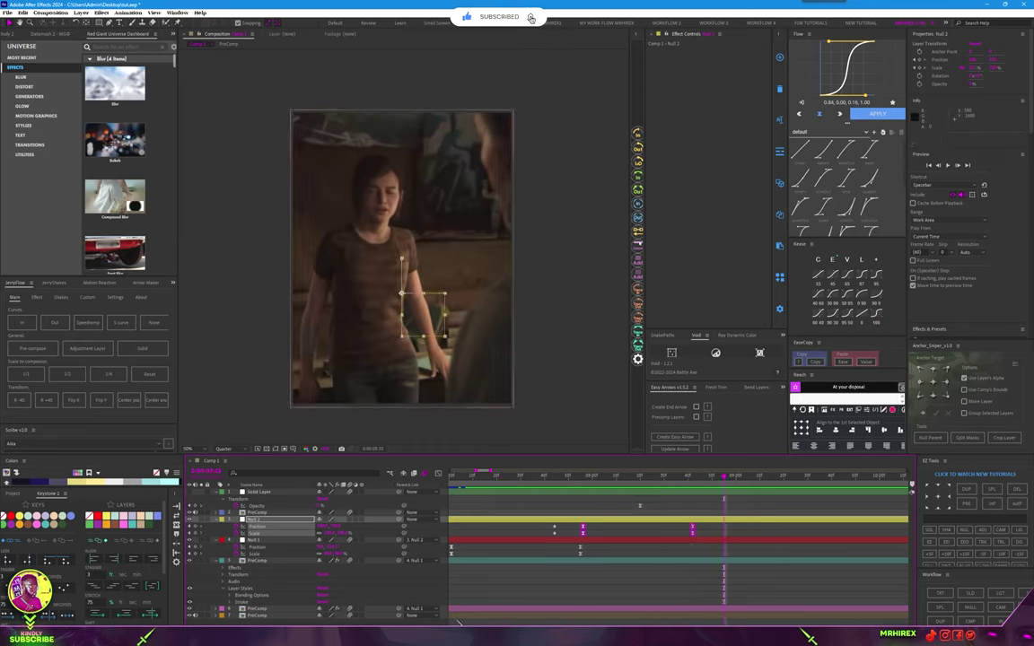
{"action": "scroll", "coordinate": [685, 506], "scroll_direction": "down", "scroll_amount": 3}
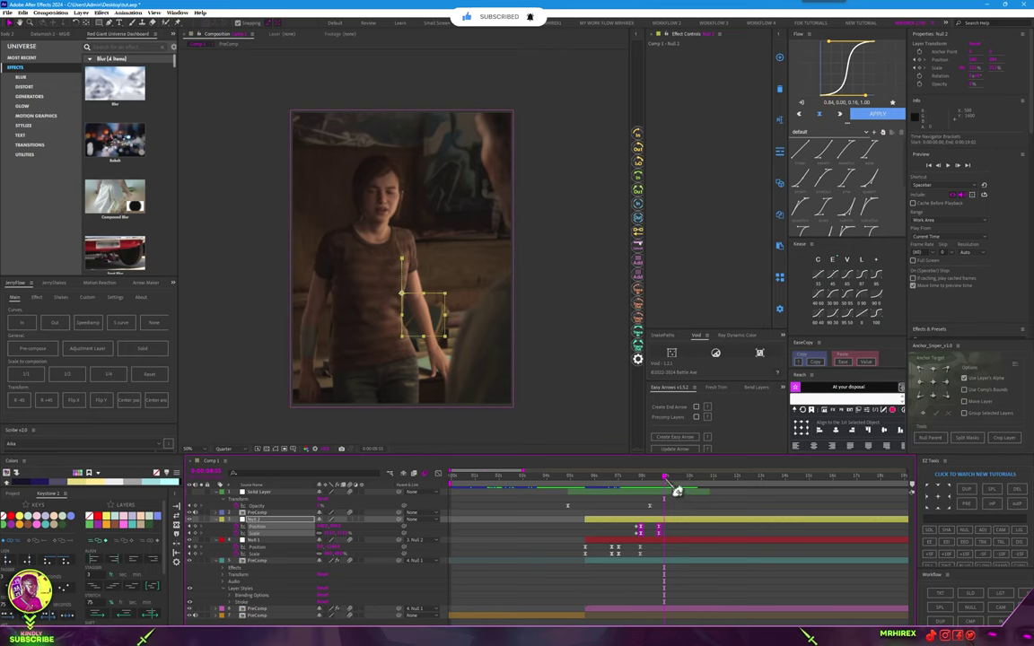
{"action": "key", "text": "space"}
{"action": "left_click", "coordinate": [252, 492]}
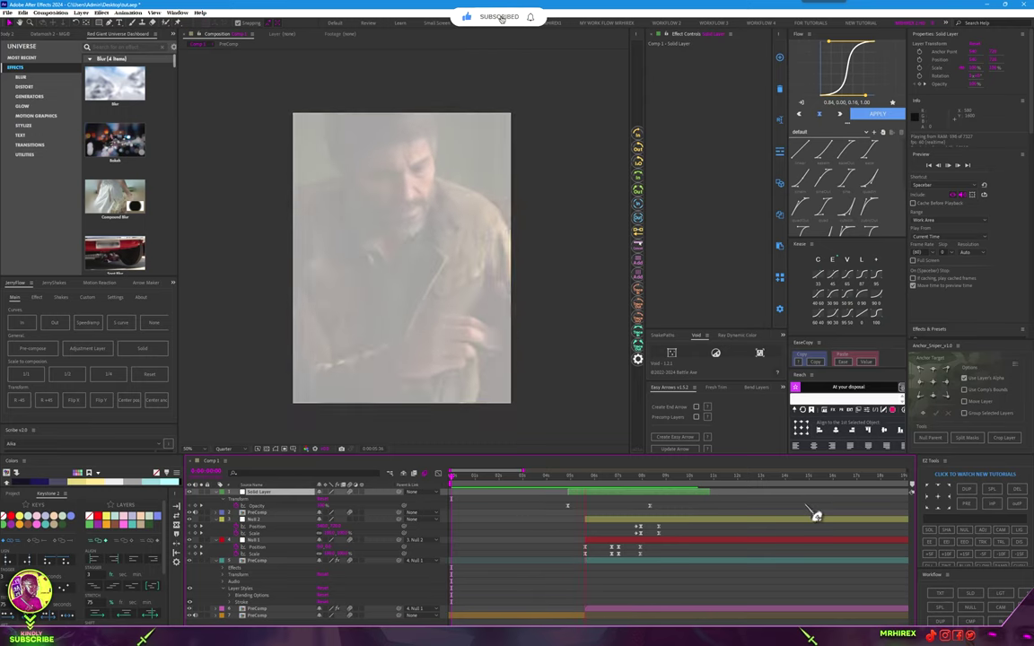
{"action": "key", "text": "space"}
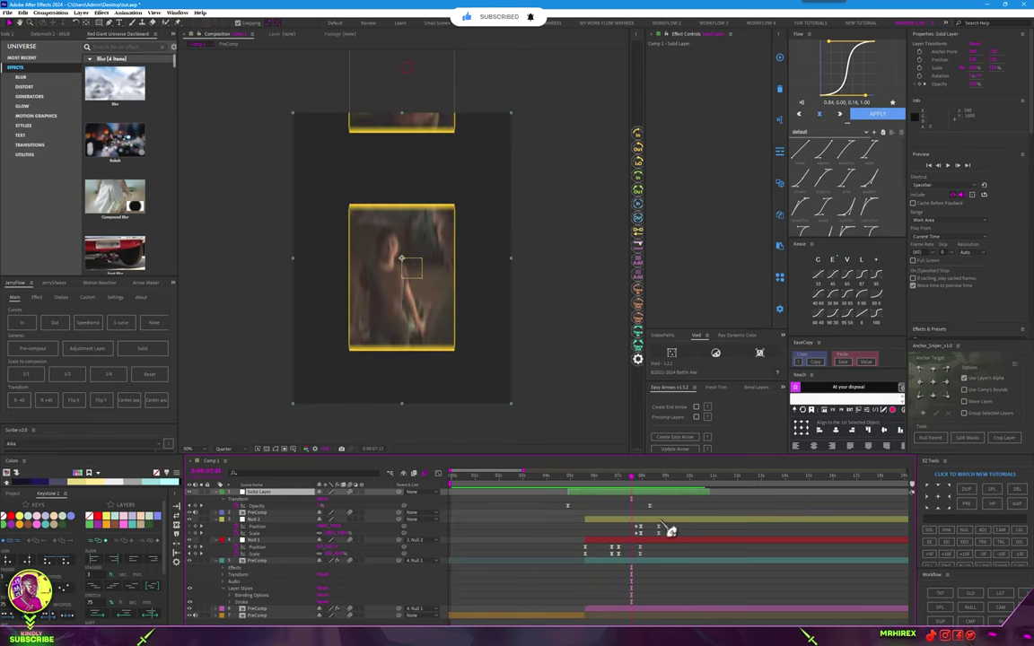
{"action": "left_click_drag", "start_coordinate": [660, 515], "coordinate": [631, 517]}
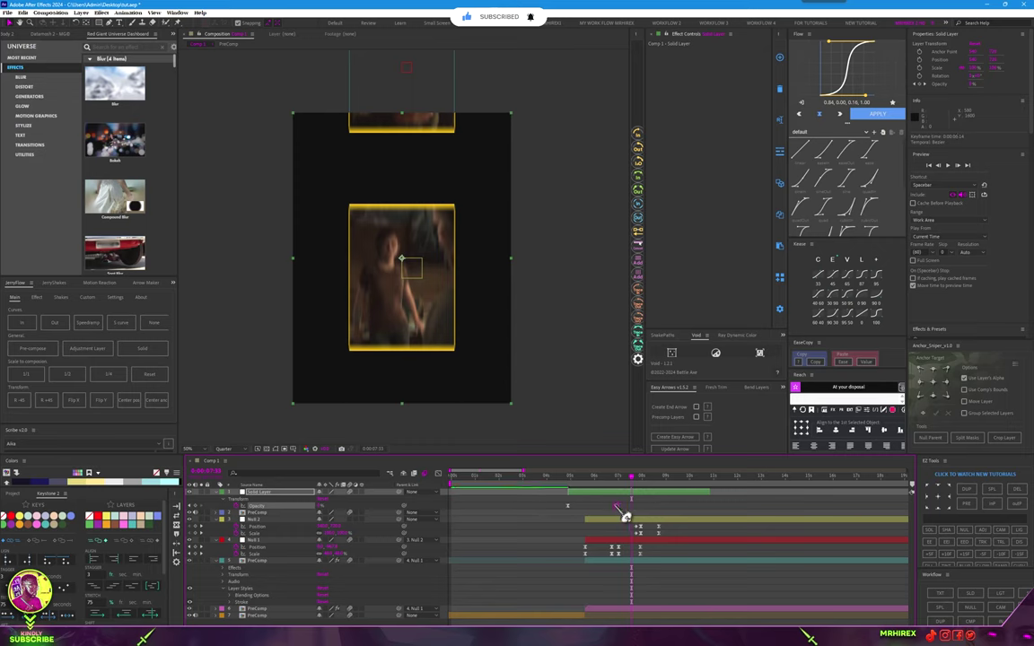
{"action": "left_click_drag", "start_coordinate": [709, 494], "coordinate": [678, 494]}
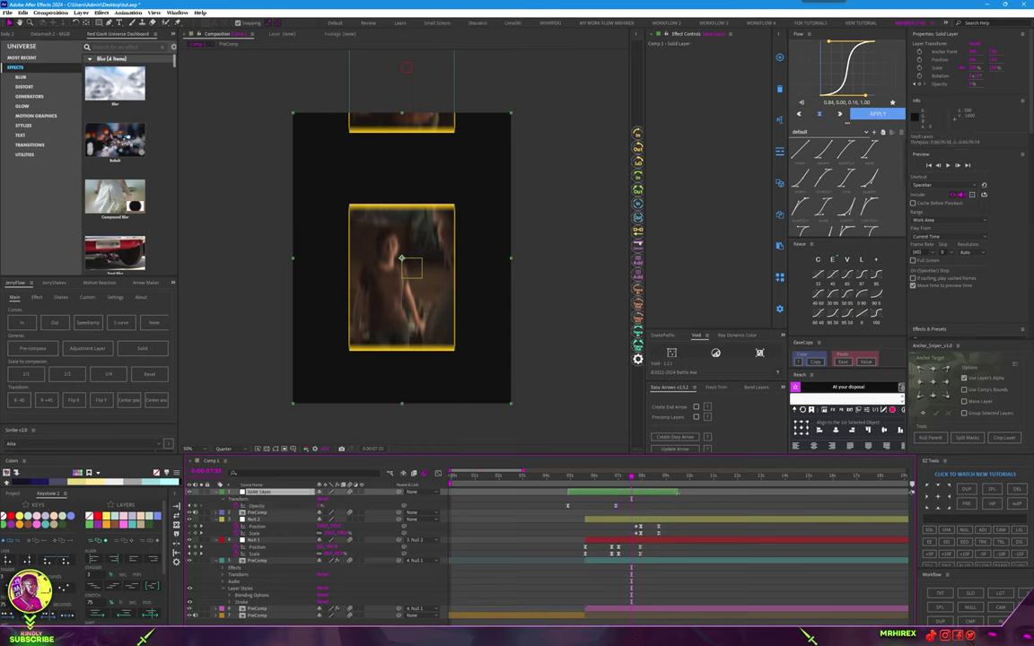
{"action": "key", "text": "space"}
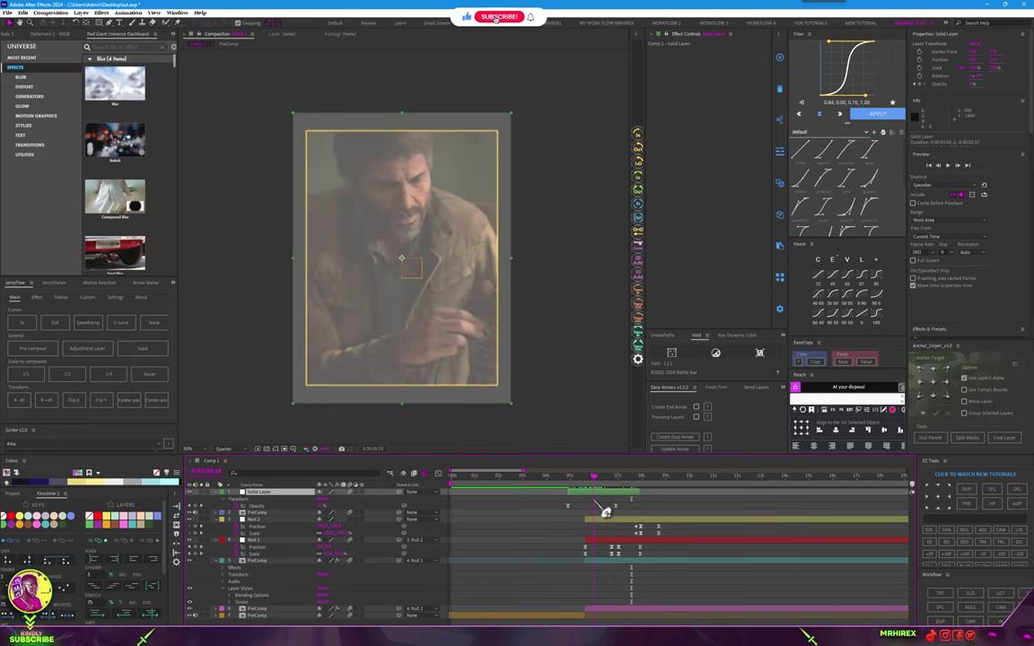
{"action": "left_click_drag", "start_coordinate": [636, 505], "coordinate": [606, 520]}
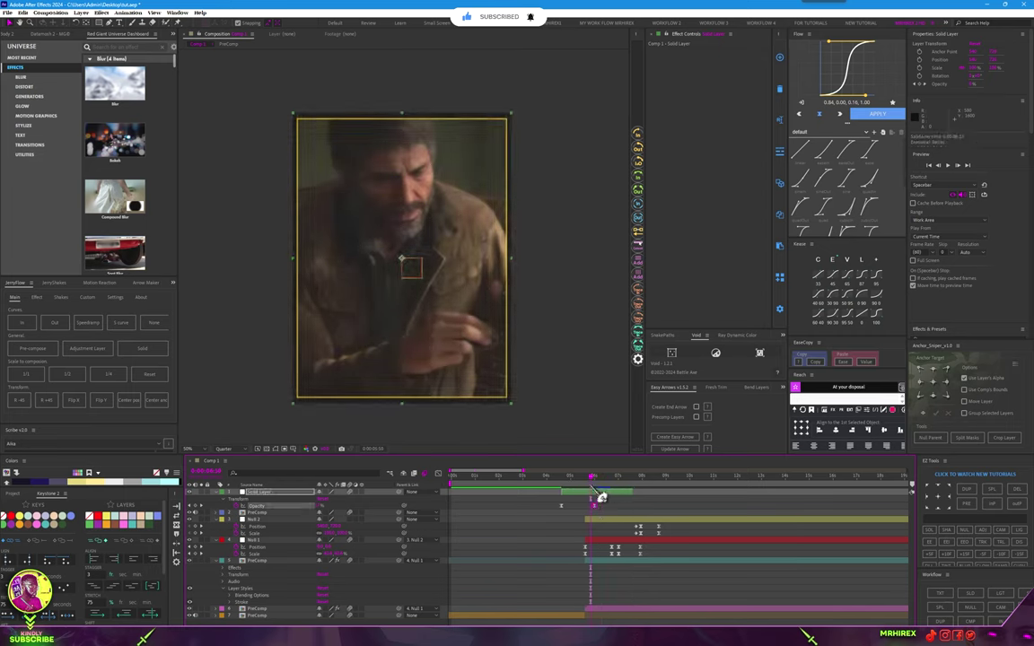
{"action": "key", "text": "space"}
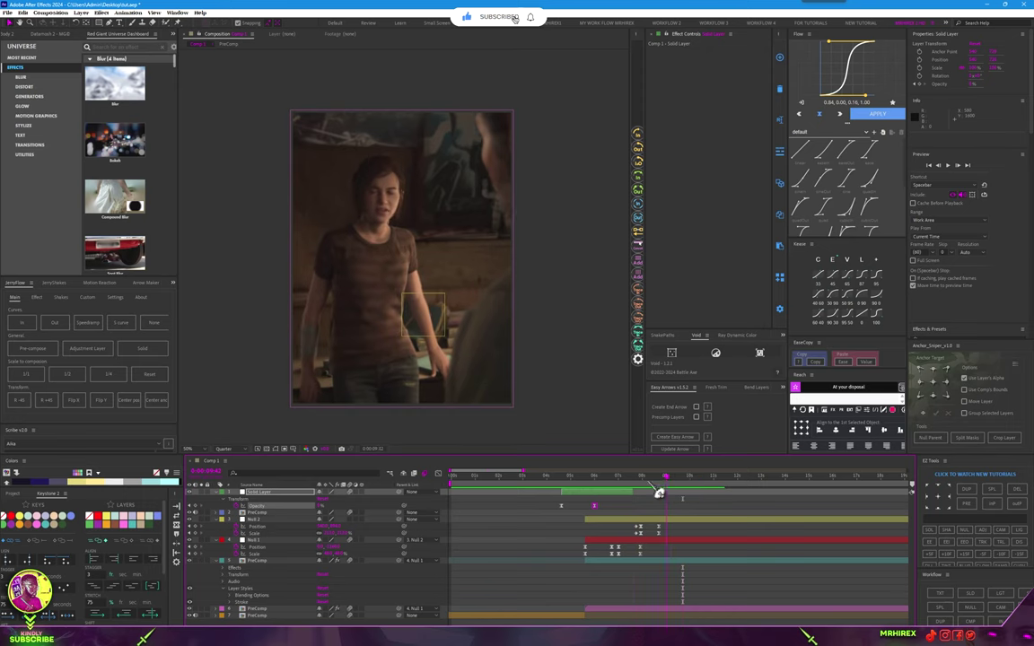
- Try adding bg3.mp4 to the composition, then delete the added clip
{"action": "left_click", "coordinate": [535, 618]}
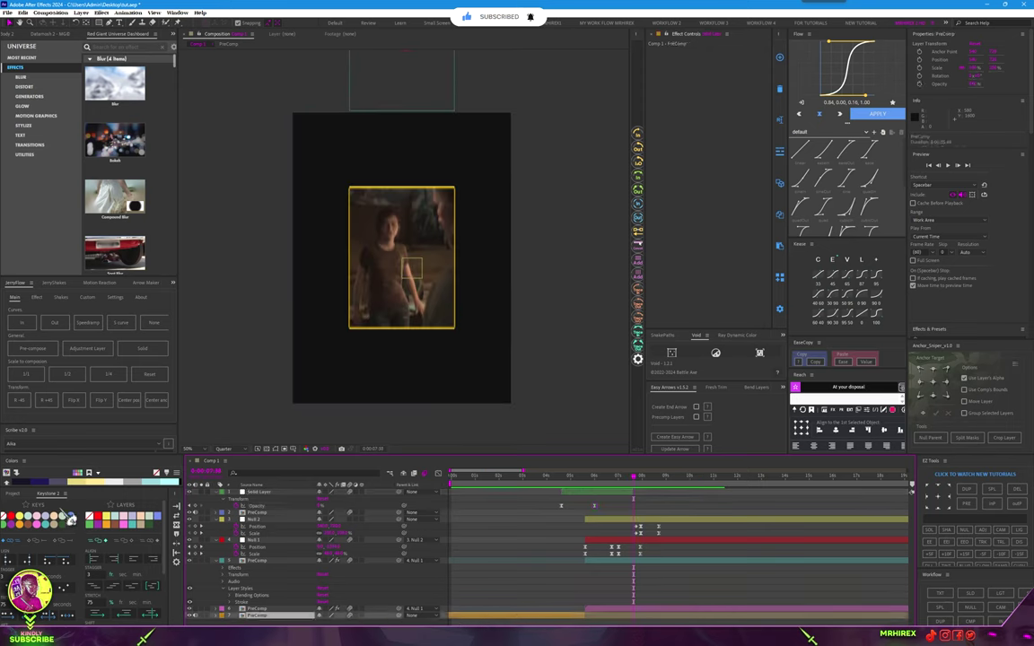
{"action": "left_click", "coordinate": [14, 494]}
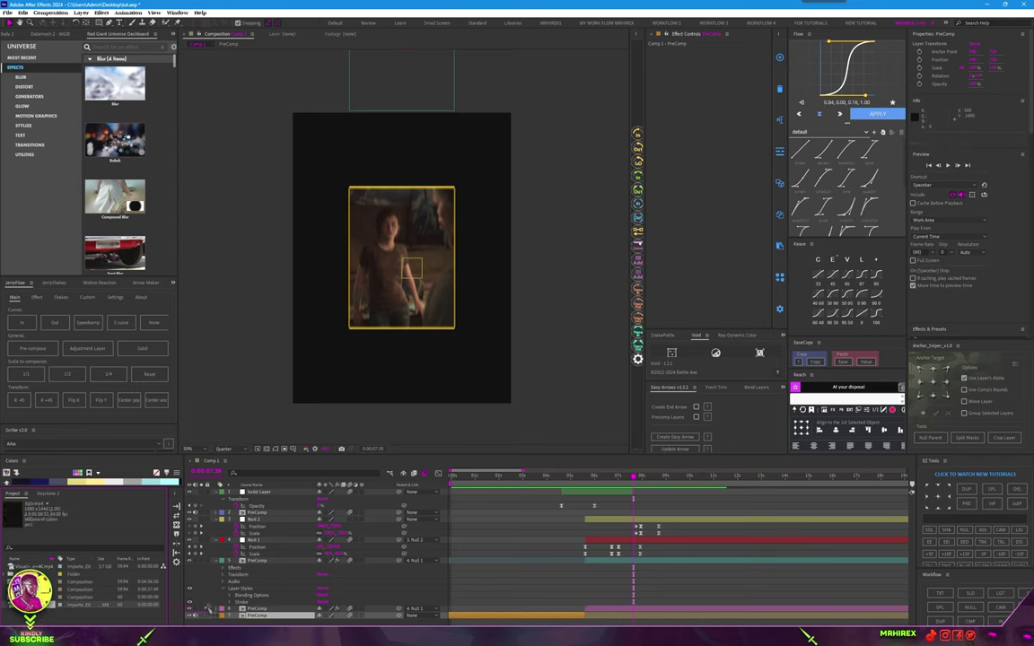
{"action": "left_click_drag", "start_coordinate": [462, 621], "coordinate": [465, 622]}
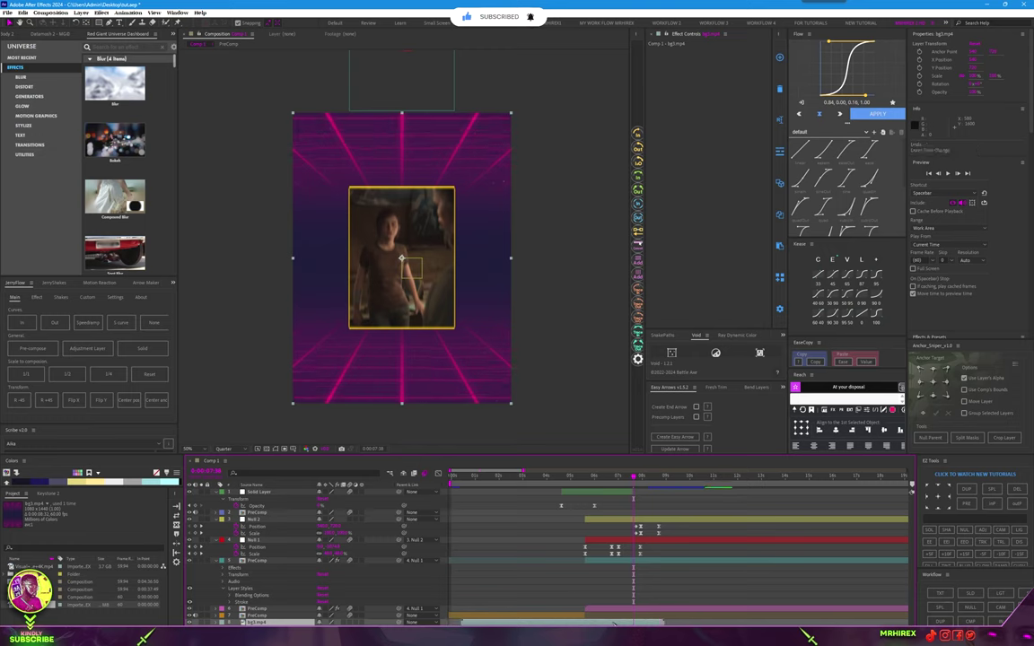
{"action": "key", "text": "Delete"}
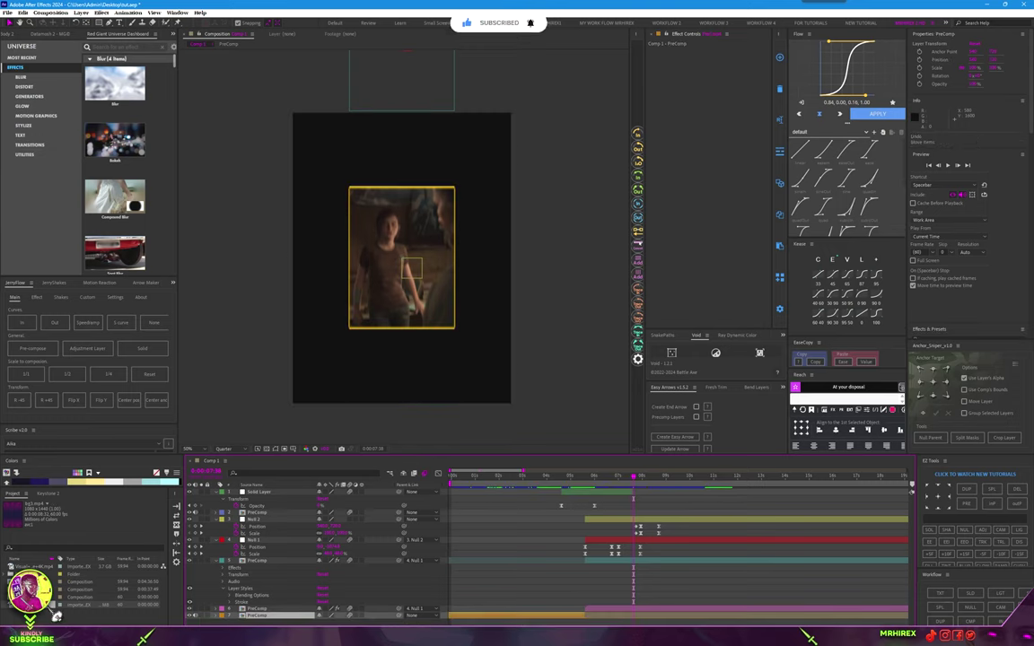
- Confirm bg3.mp4's footage interpretation and place it beneath the footage as background
{"action": "right_click", "coordinate": [47, 550]}
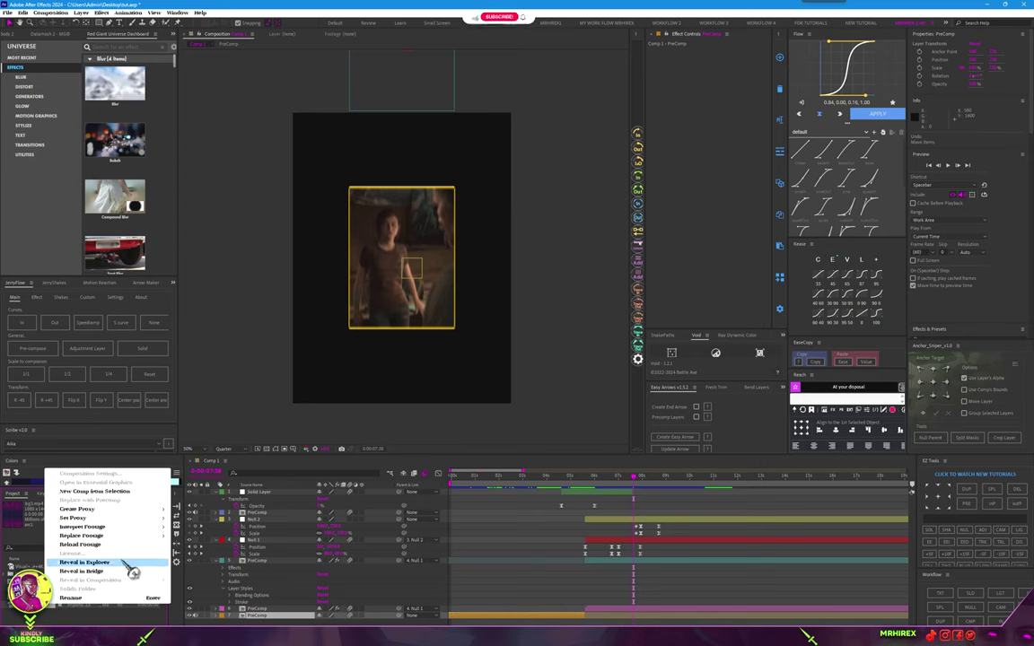
{"action": "mouse_move", "coordinate": [141, 529]}
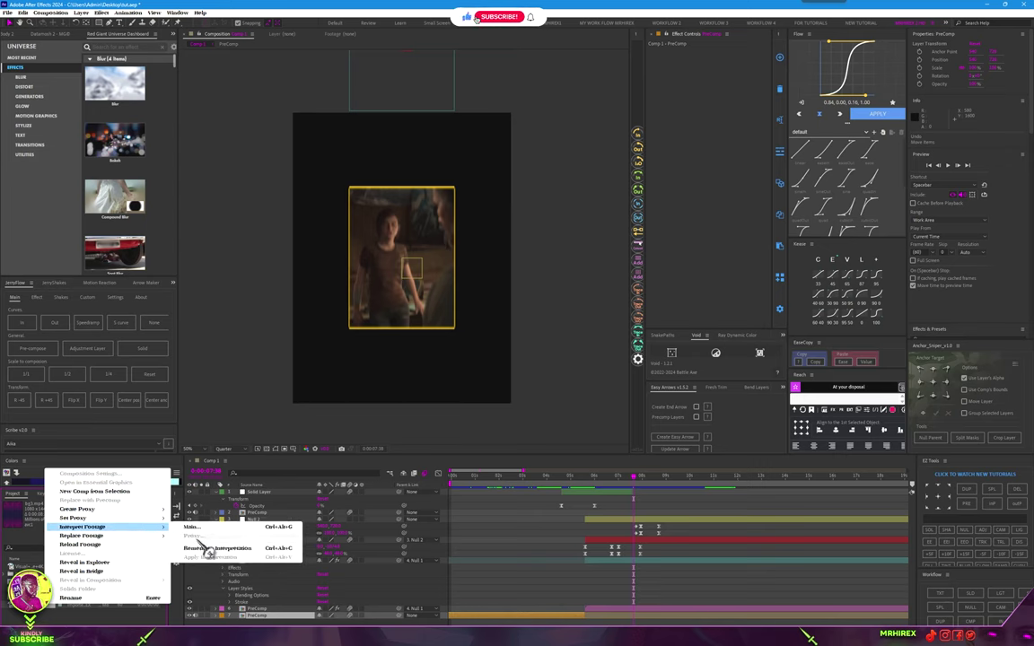
{"action": "left_click", "coordinate": [202, 528]}
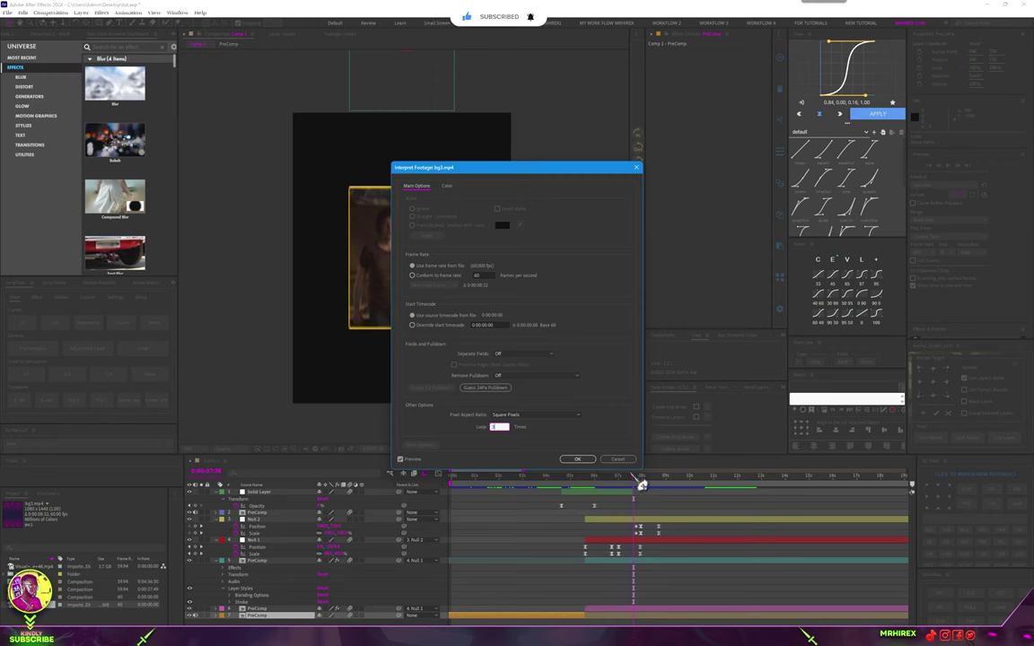
{"action": "left_click", "coordinate": [578, 459]}
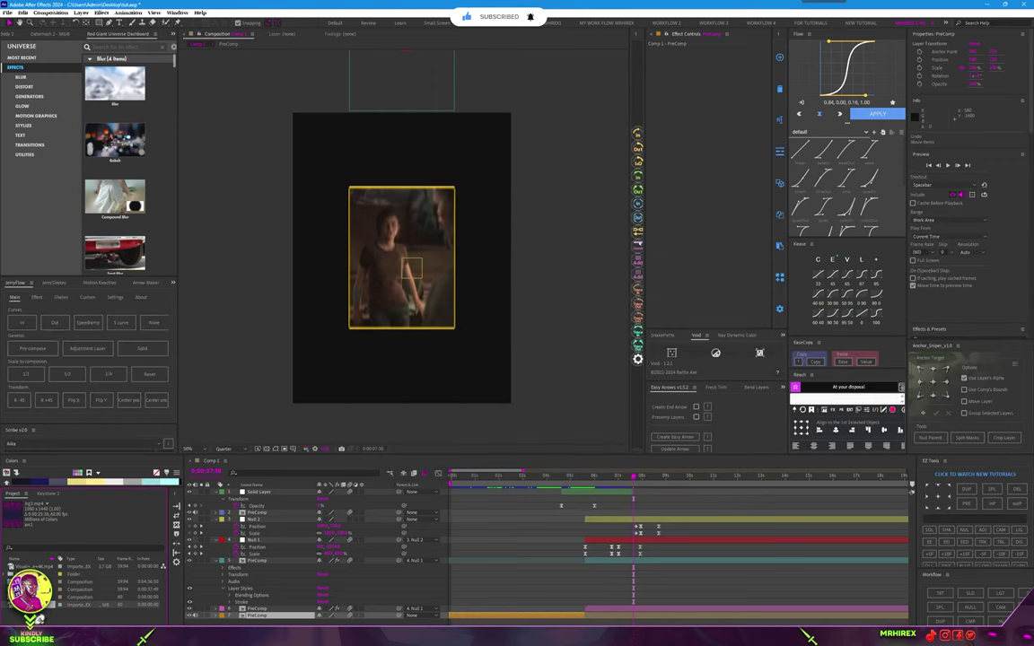
{"action": "left_click_drag", "start_coordinate": [473, 624], "coordinate": [472, 622]}
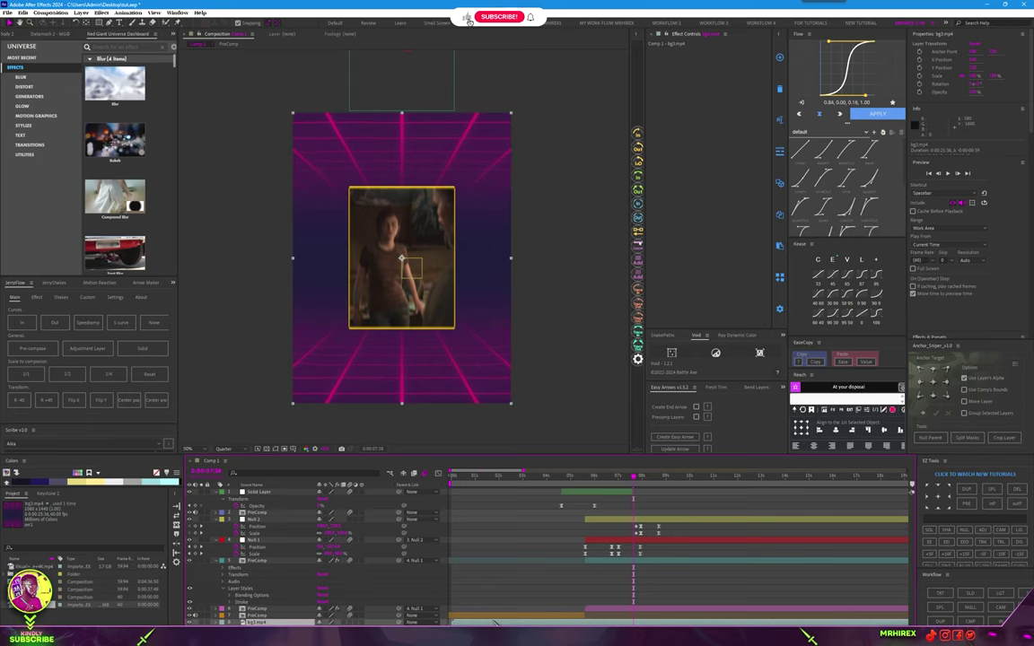
- Preview the edit from the beginning
{"action": "key", "text": "Home"}
{"action": "key", "text": "space"}
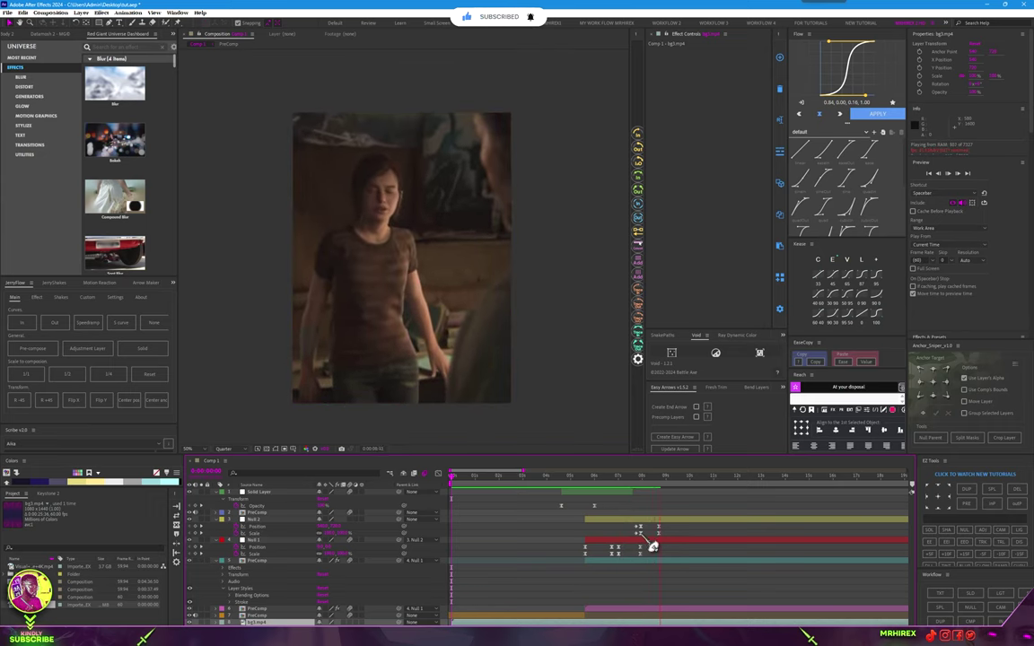
{"action": "key", "text": "space"}
- Split Null 2, Null 1 and their two PreComp layers at the current time
{"action": "left_click_drag", "start_coordinate": [681, 488], "coordinate": [664, 522]}
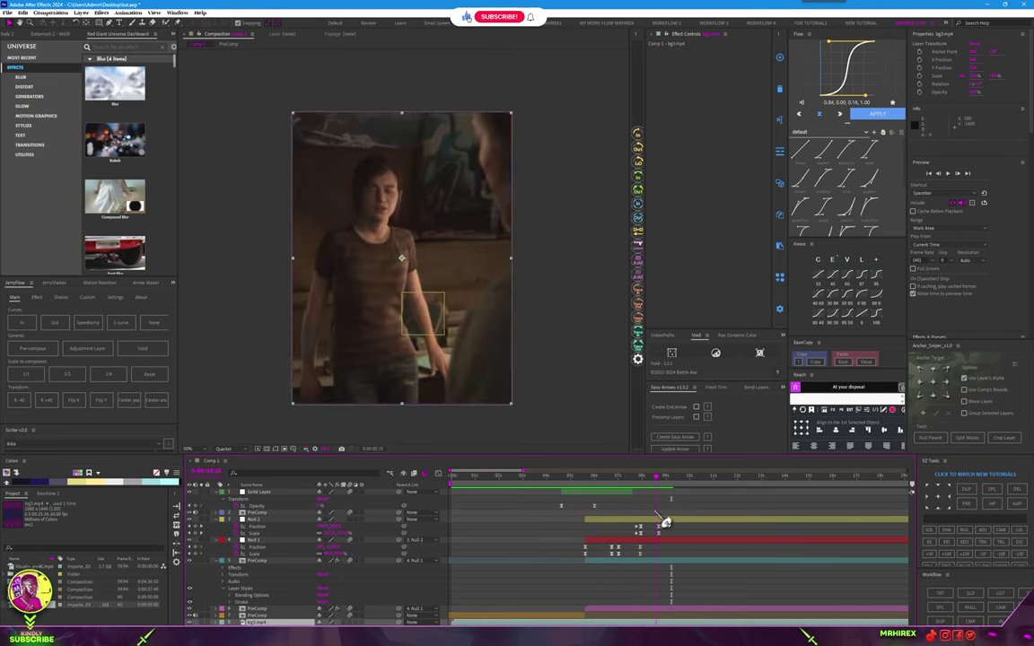
{"action": "left_click", "coordinate": [665, 523]}
{"action": "left_click", "coordinate": [676, 610]}
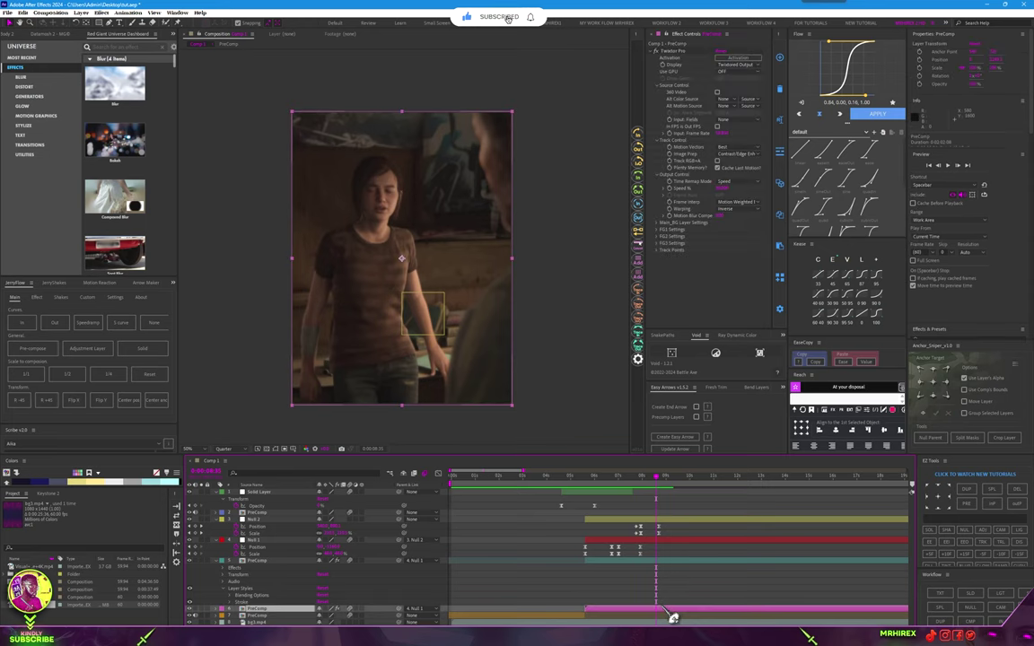
{"action": "left_click_drag", "start_coordinate": [701, 575], "coordinate": [585, 574]}
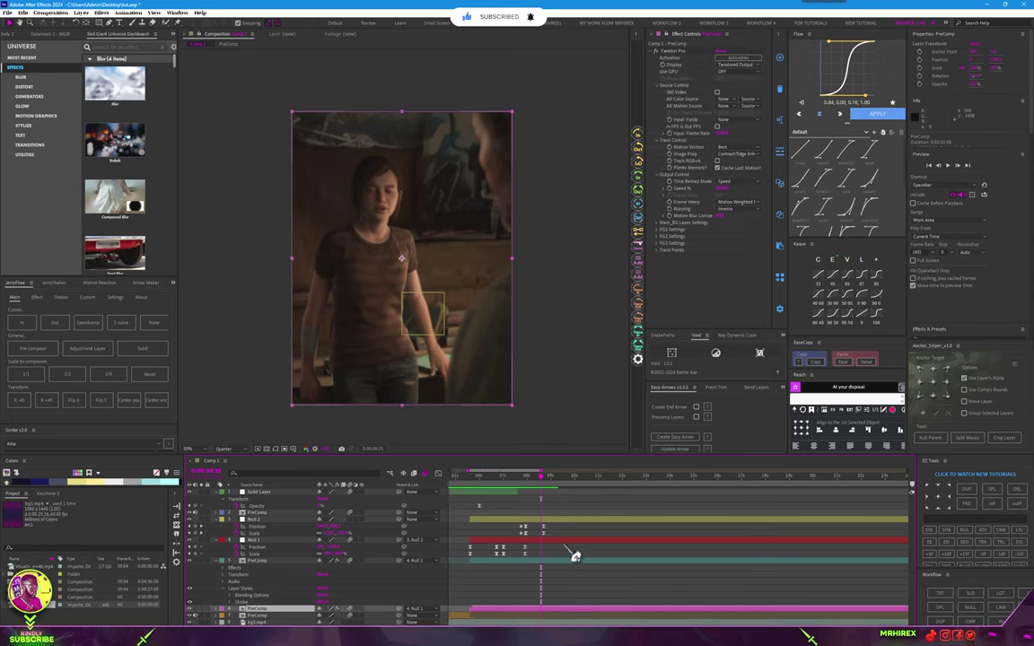
{"action": "left_click_drag", "start_coordinate": [554, 491], "coordinate": [556, 489]}
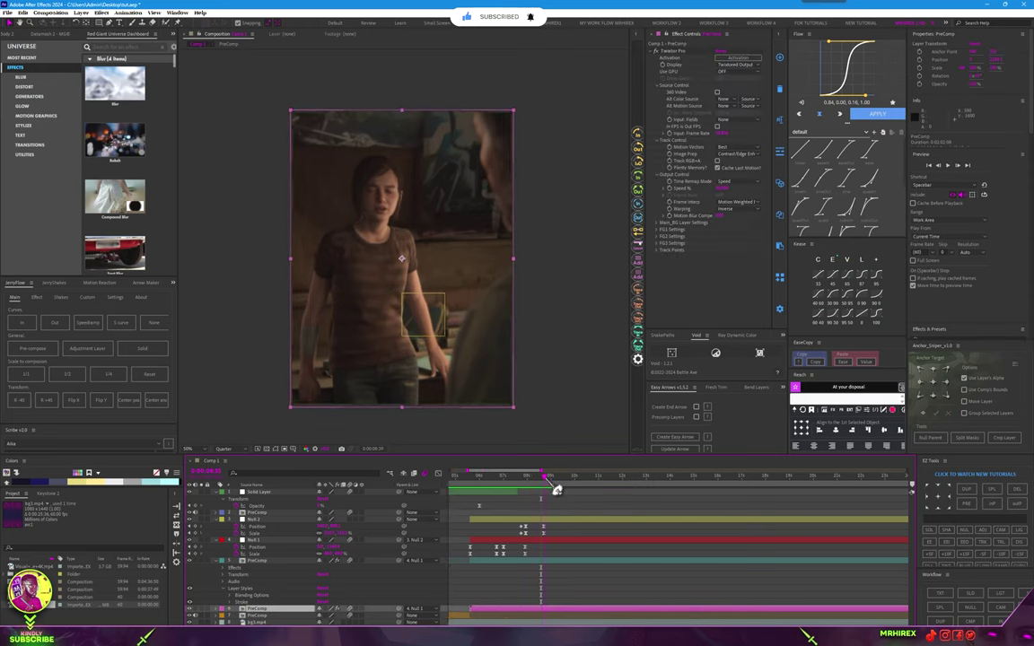
{"action": "left_click", "coordinate": [563, 521]}
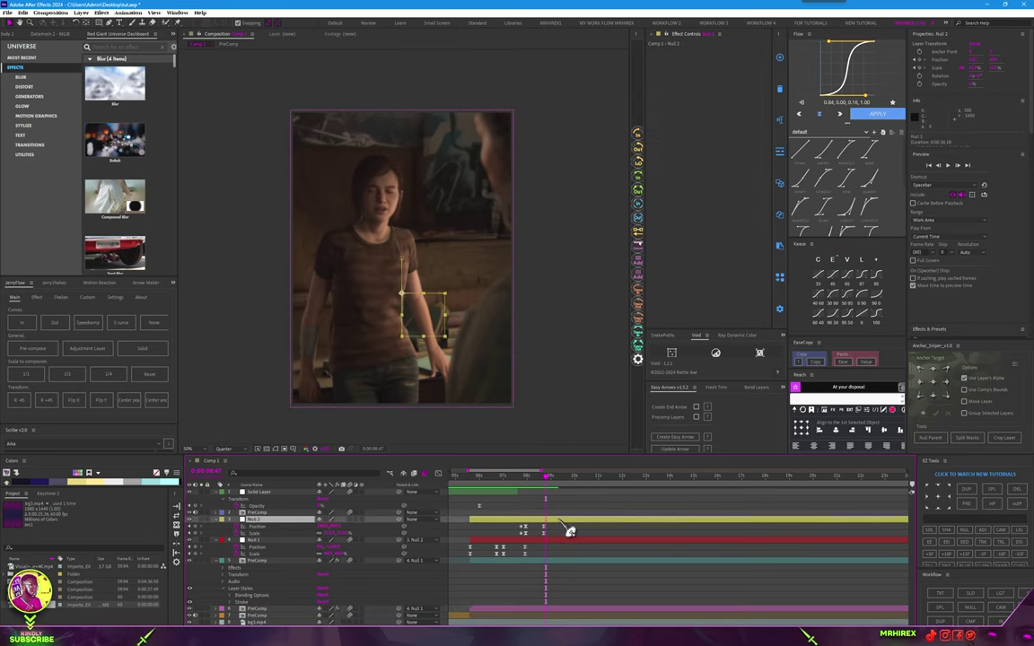
{"action": "key", "text": "ctrl+a"}
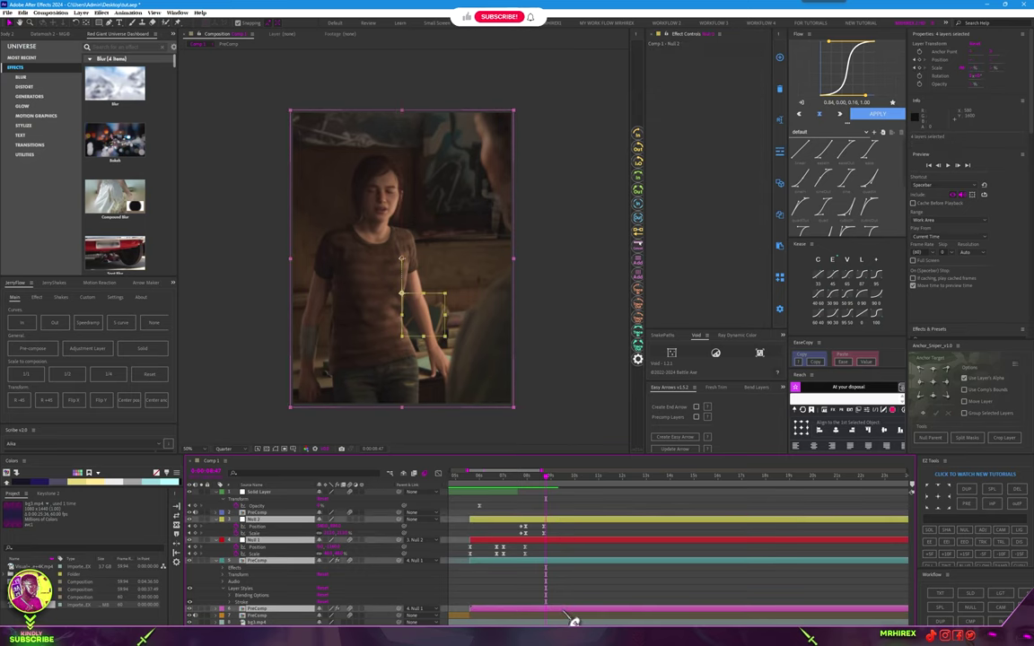
{"action": "key", "text": "ctrl+shift+d"}
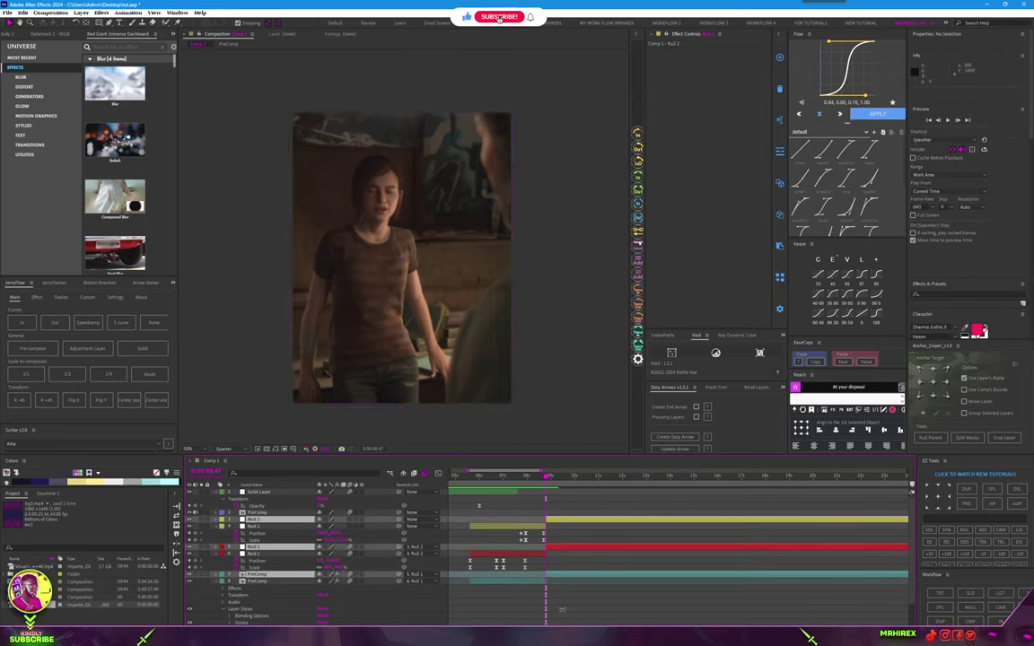
- Delete the pieces after the cut, move the next PreComp to the bottom, and slide it to the cut
{"action": "key", "text": "Delete"}
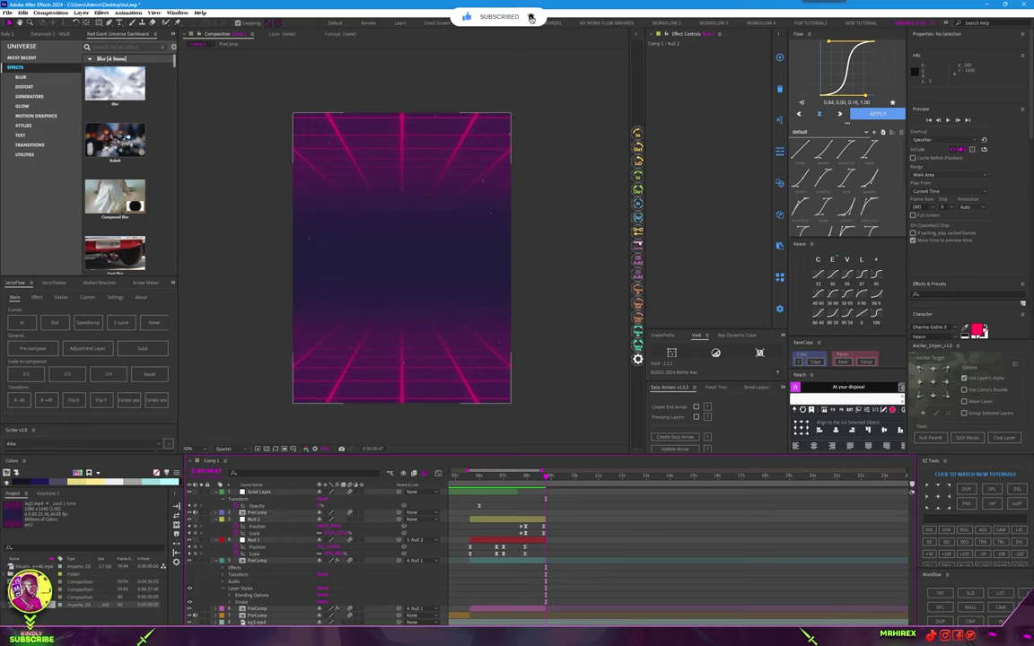
{"action": "key", "text": "minus"}
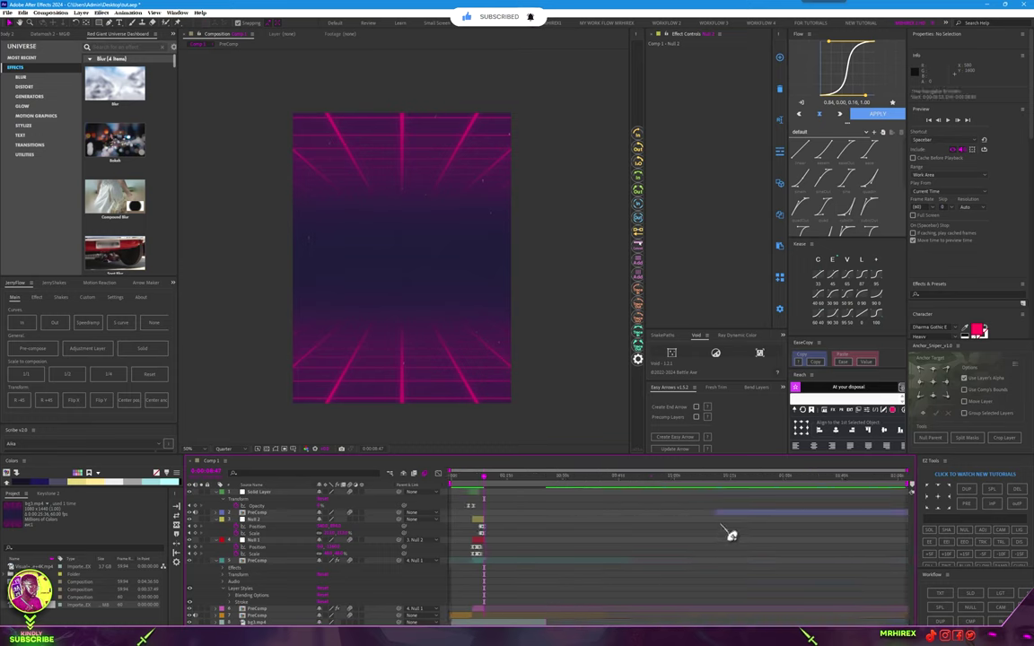
{"action": "left_click_drag", "start_coordinate": [727, 519], "coordinate": [576, 534]}
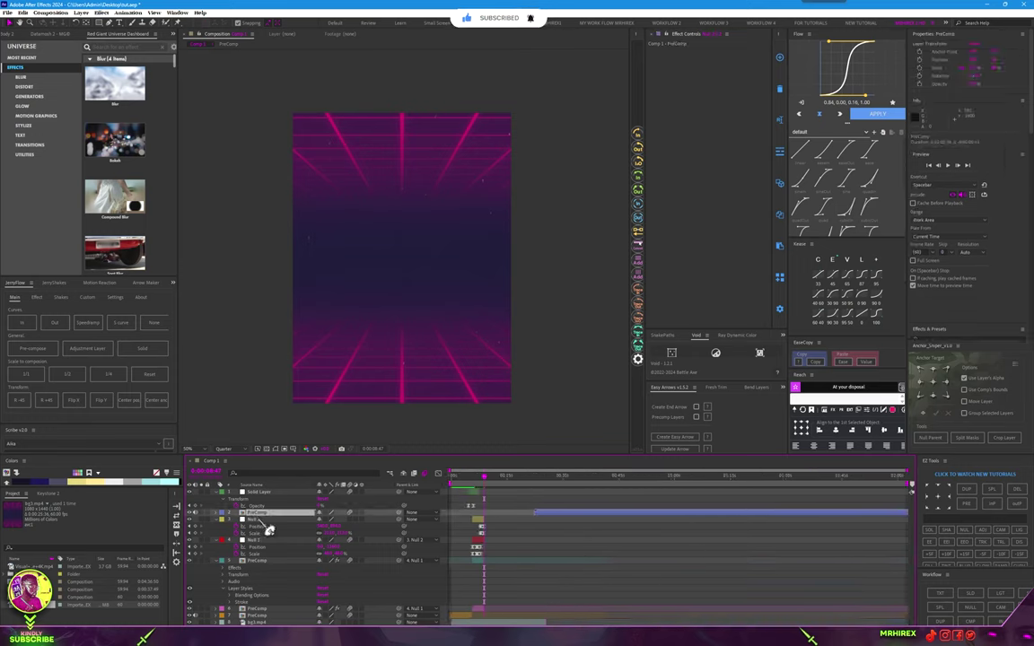
{"action": "left_click_drag", "start_coordinate": [270, 536], "coordinate": [288, 611]}
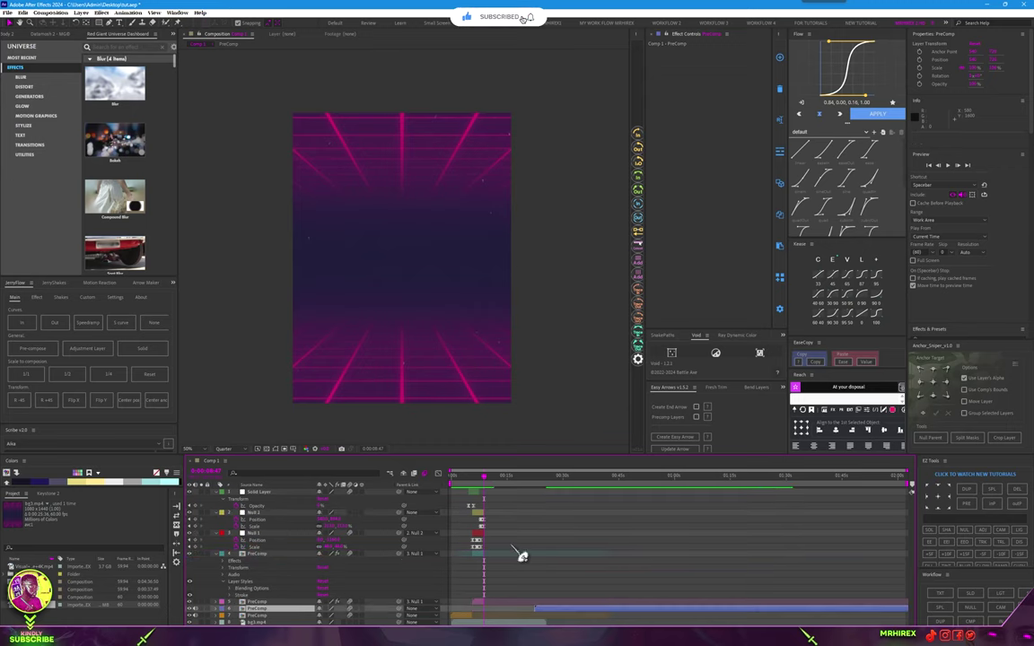
{"action": "left_click_drag", "start_coordinate": [559, 619], "coordinate": [519, 620]}
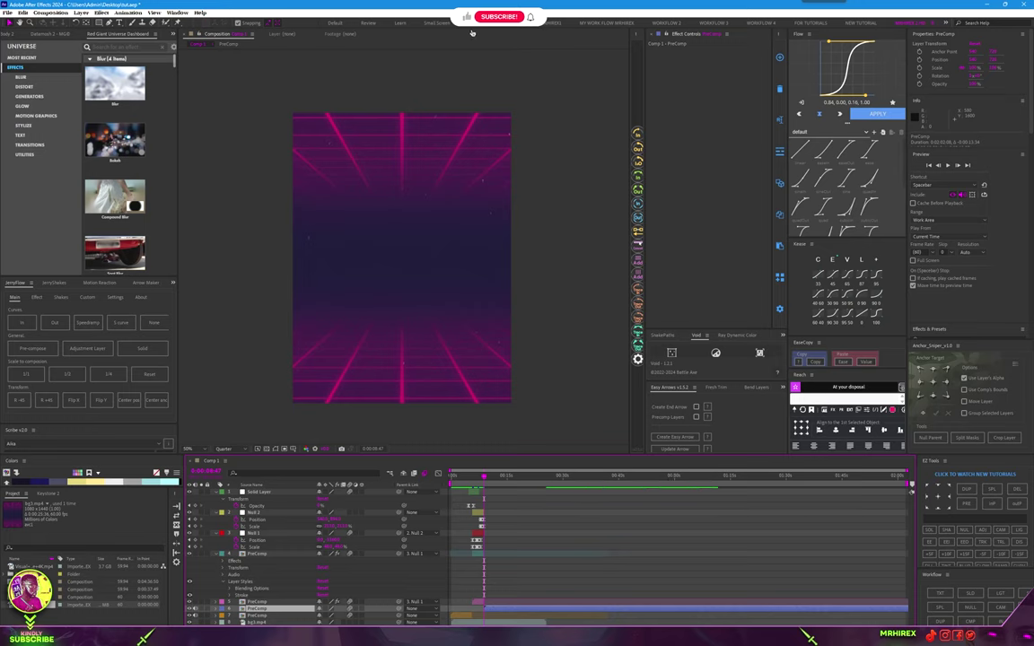
- Preview the edit from the beginning
{"action": "scroll", "coordinate": [490, 613], "scroll_direction": "up", "scroll_amount": 5}
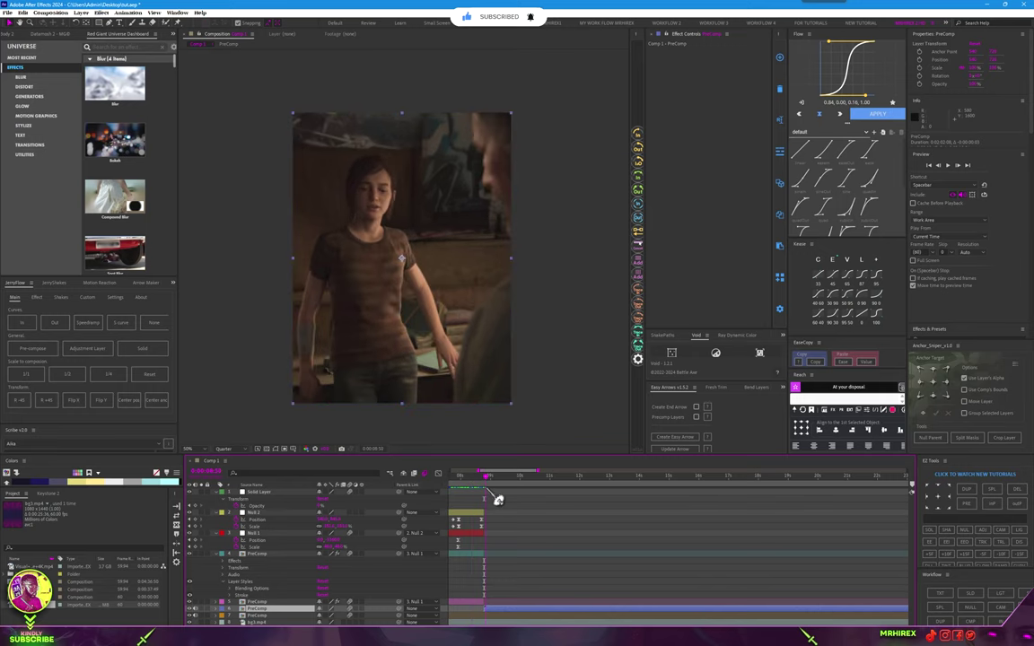
{"action": "scroll", "coordinate": [503, 565], "scroll_direction": "down", "scroll_amount": 5}
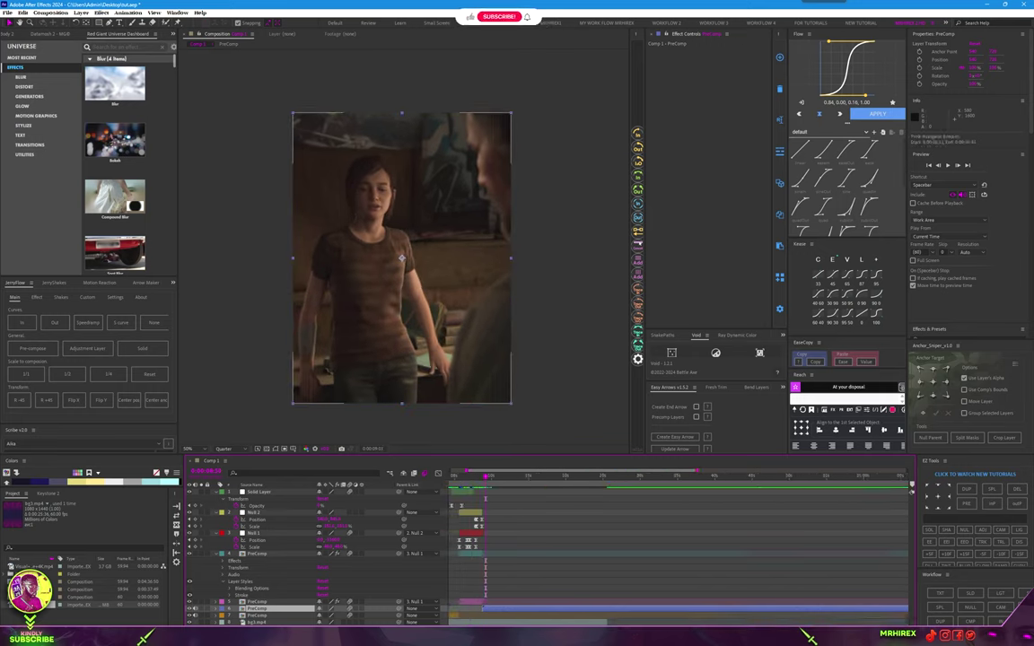
{"action": "scroll", "coordinate": [812, 577], "scroll_direction": "up", "scroll_amount": 5}
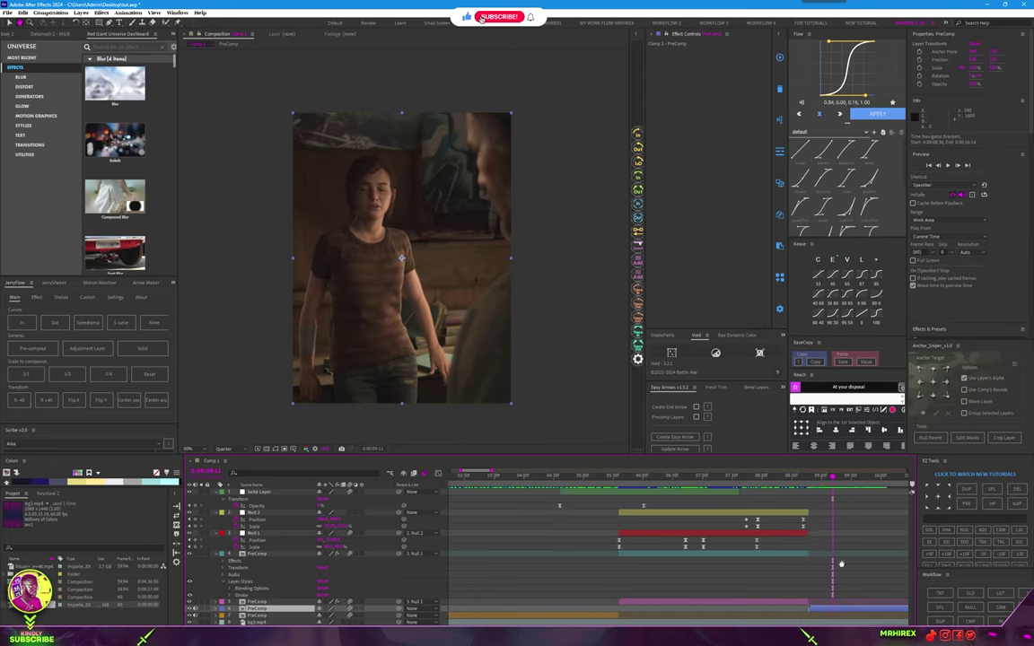
{"action": "scroll", "coordinate": [806, 524], "scroll_direction": "left", "scroll_amount": 3}
{"action": "scroll", "coordinate": [733, 527], "scroll_direction": "down", "scroll_amount": 2}
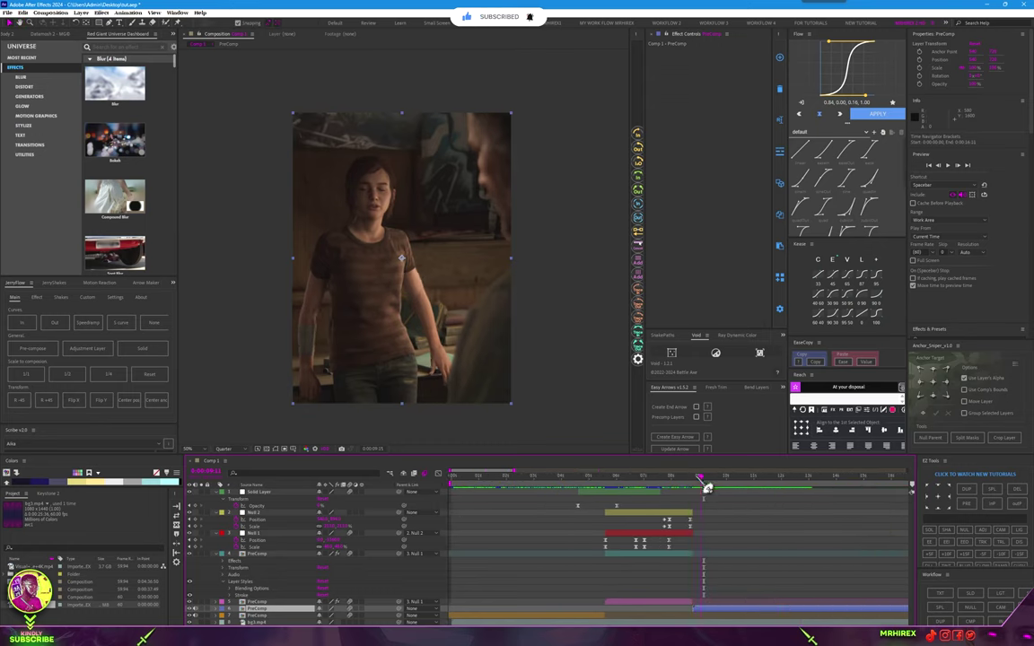
{"action": "key", "text": "Home"}
{"action": "key", "text": "space"}
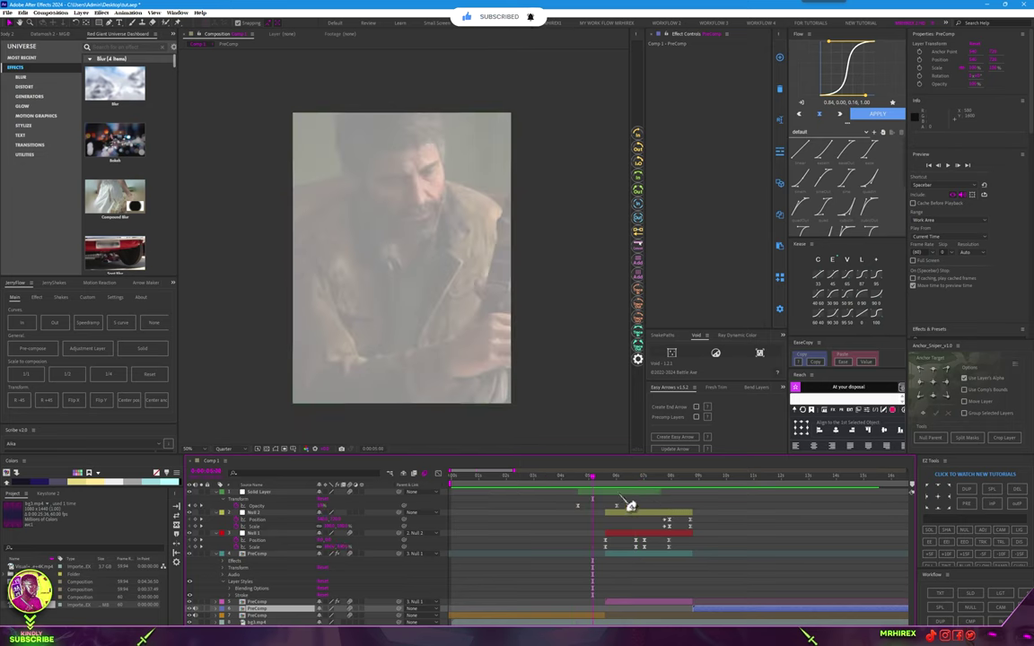
- Shift the Solid Layer and its opacity keyframes slightly later, then preview again
{"action": "left_click_drag", "start_coordinate": [631, 506], "coordinate": [638, 504]}
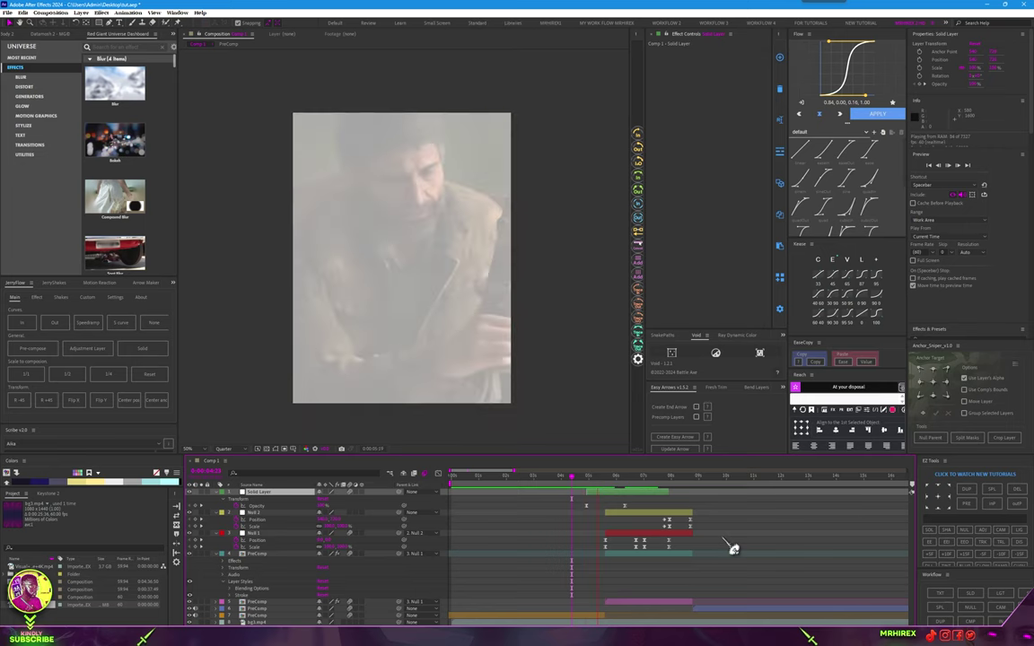
{"action": "left_click_drag", "start_coordinate": [651, 503], "coordinate": [659, 502]}
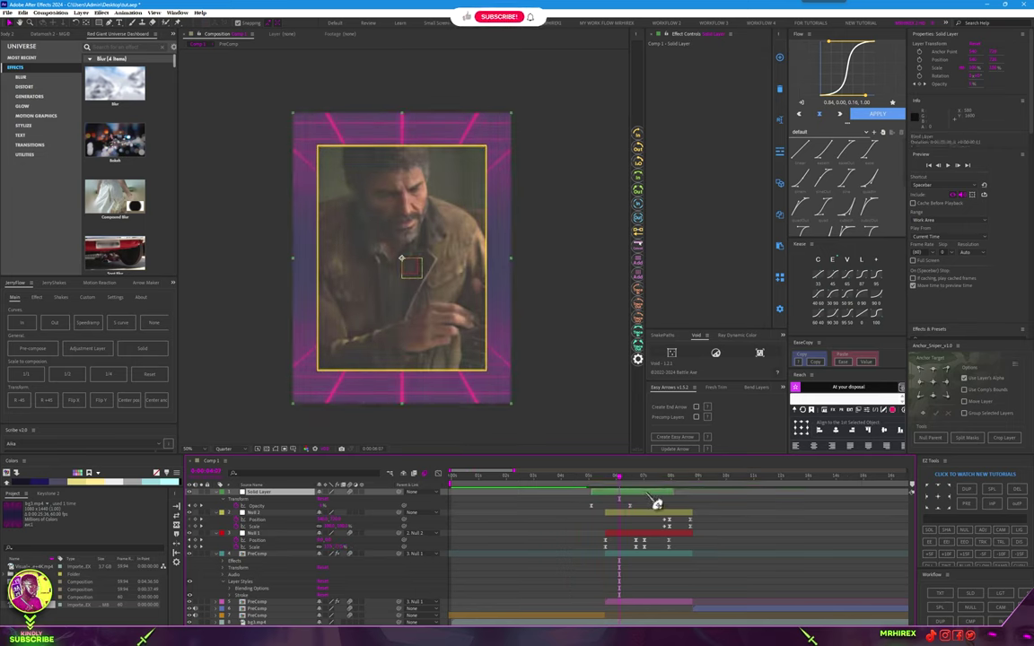
{"action": "key", "text": "space"}
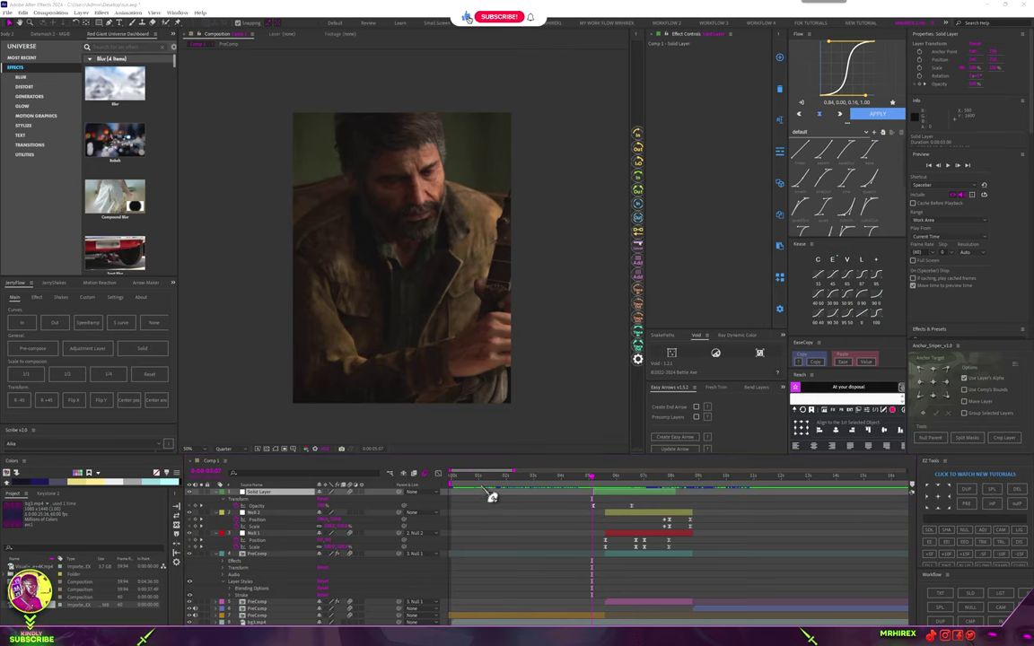
{"action": "key", "text": "super+e"}
- Drag camera-flash-sound-effect.wav from Downloads > Music into Comp 1's timeline
{"action": "scroll", "coordinate": [291, 314], "scroll_direction": "up", "scroll_amount": 3}
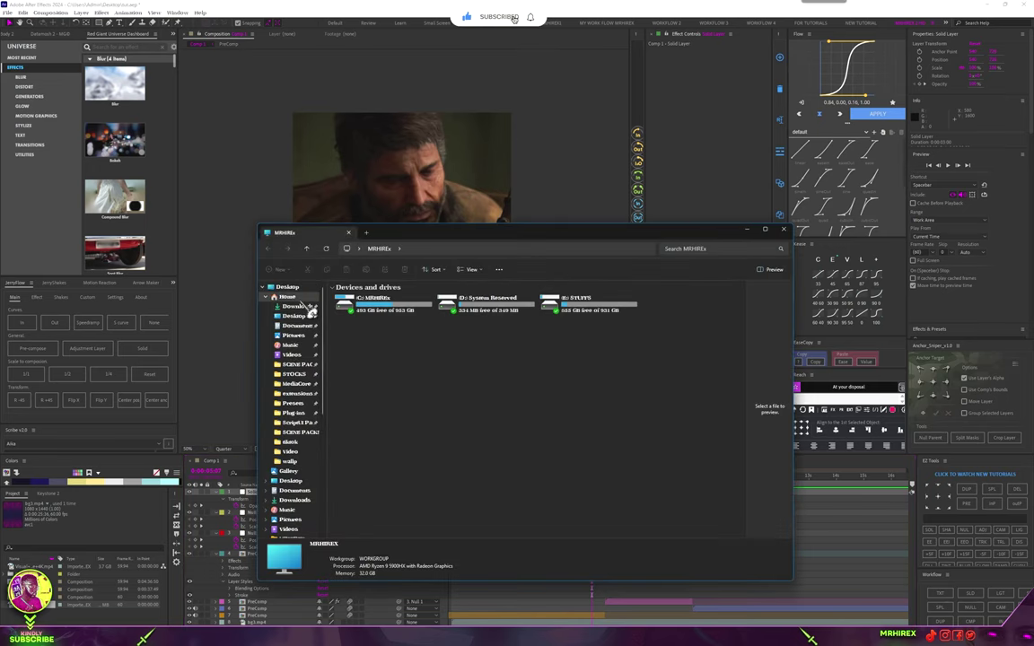
{"action": "left_click", "coordinate": [296, 308]}
{"action": "scroll", "coordinate": [413, 422], "scroll_direction": "down", "scroll_amount": 3}
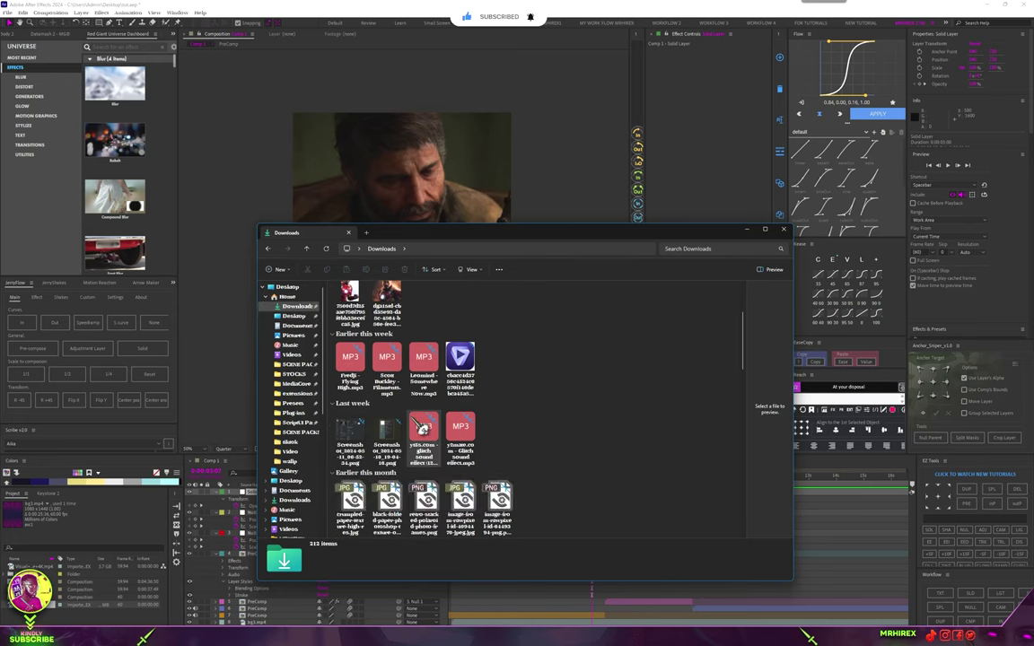
{"action": "scroll", "coordinate": [422, 429], "scroll_direction": "up", "scroll_amount": 3}
{"action": "scroll", "coordinate": [421, 413], "scroll_direction": "down", "scroll_amount": 3}
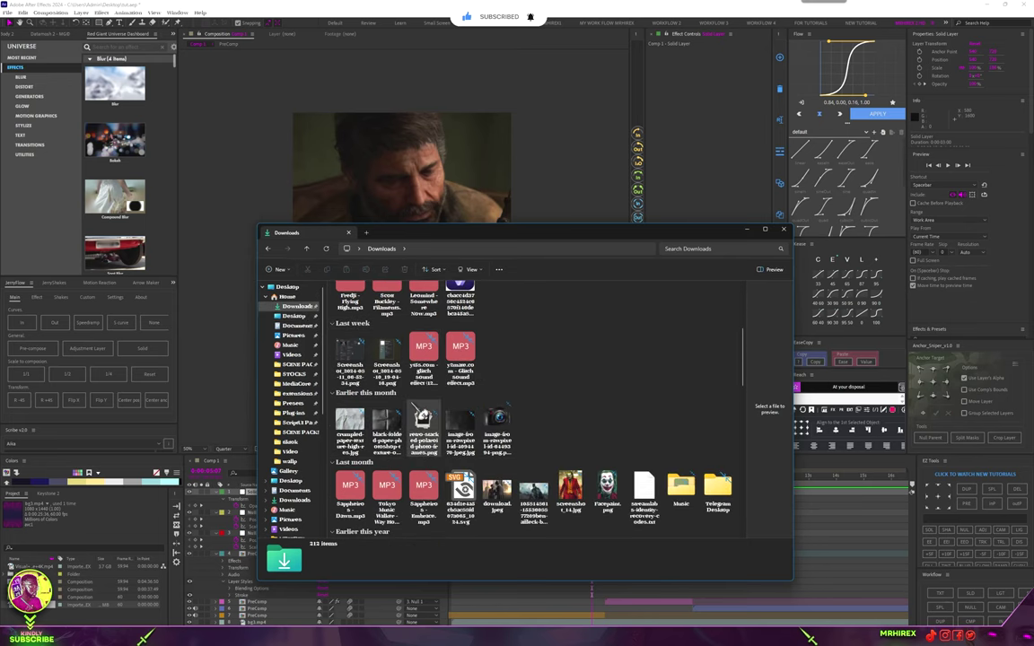
{"action": "double_click", "coordinate": [681, 487]}
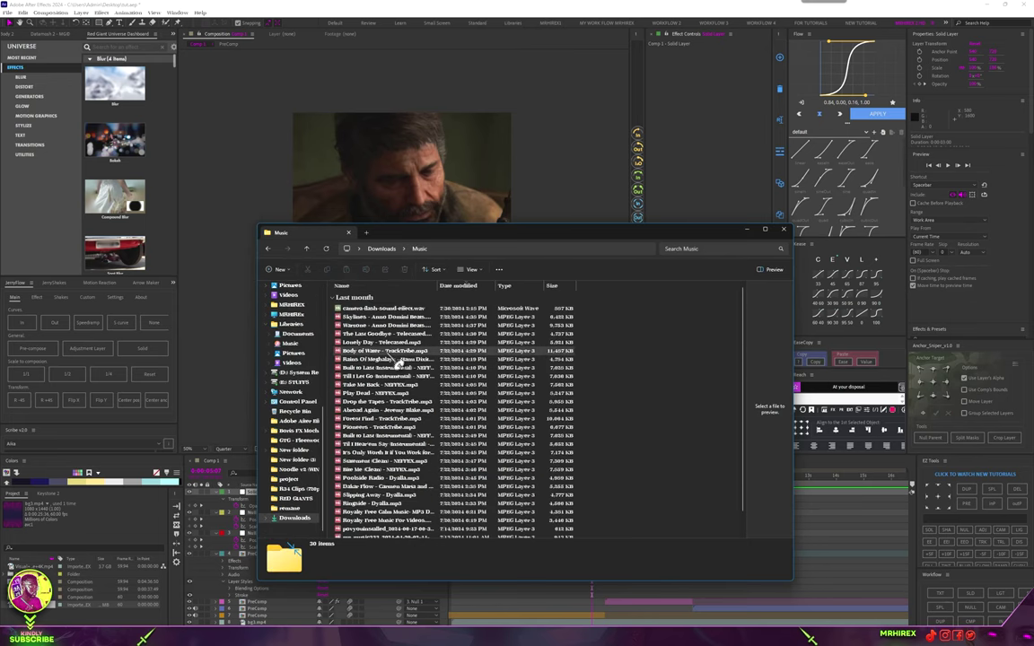
{"action": "left_click_drag", "start_coordinate": [384, 308], "coordinate": [517, 617]}
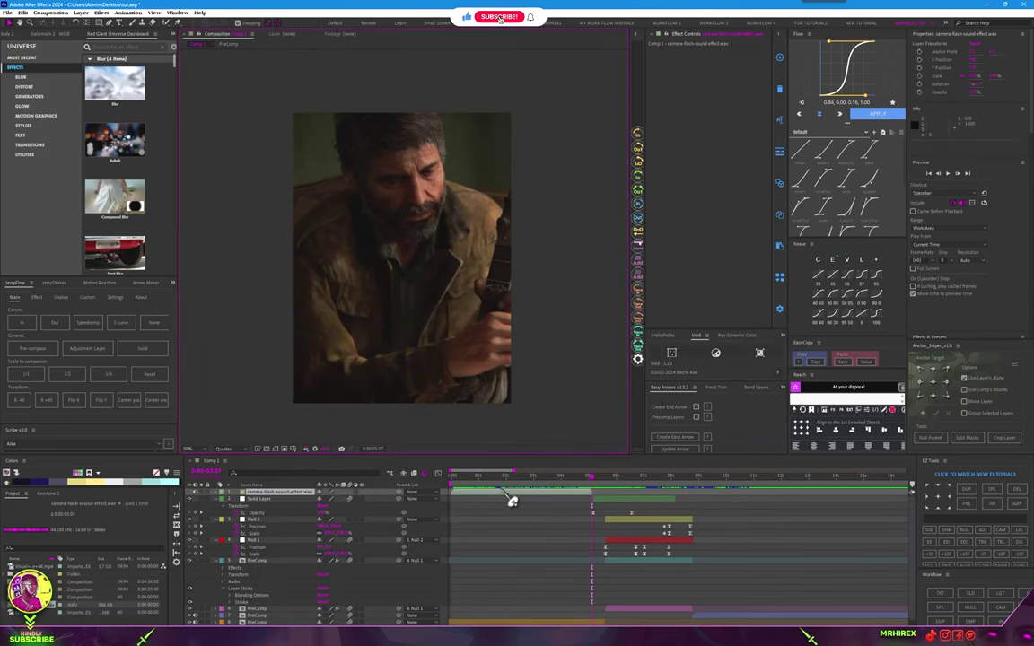
- Start the camera flash sound at the playhead and preview its timing against the white flash
{"action": "left_click_drag", "start_coordinate": [507, 502], "coordinate": [665, 508]}
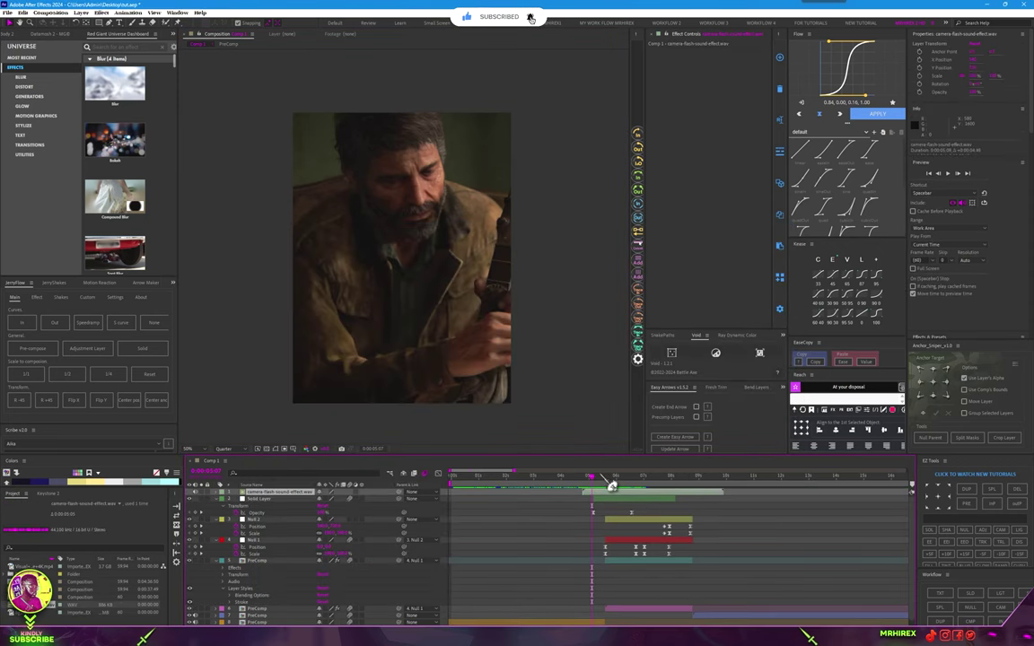
{"action": "key", "text": "space"}
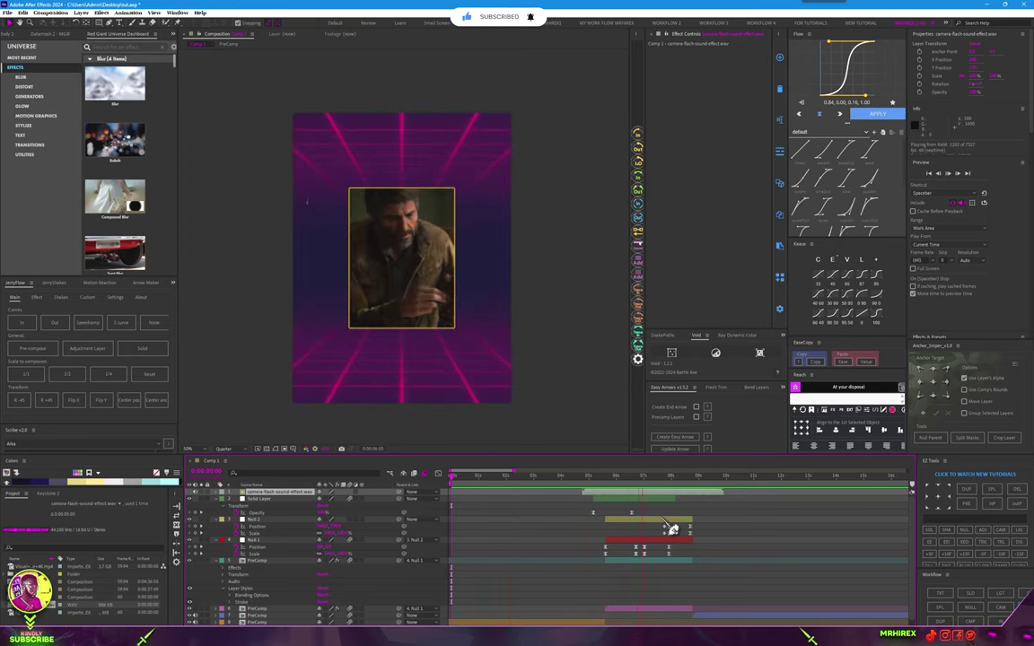
{"action": "left_click_drag", "start_coordinate": [589, 485], "coordinate": [579, 485]}
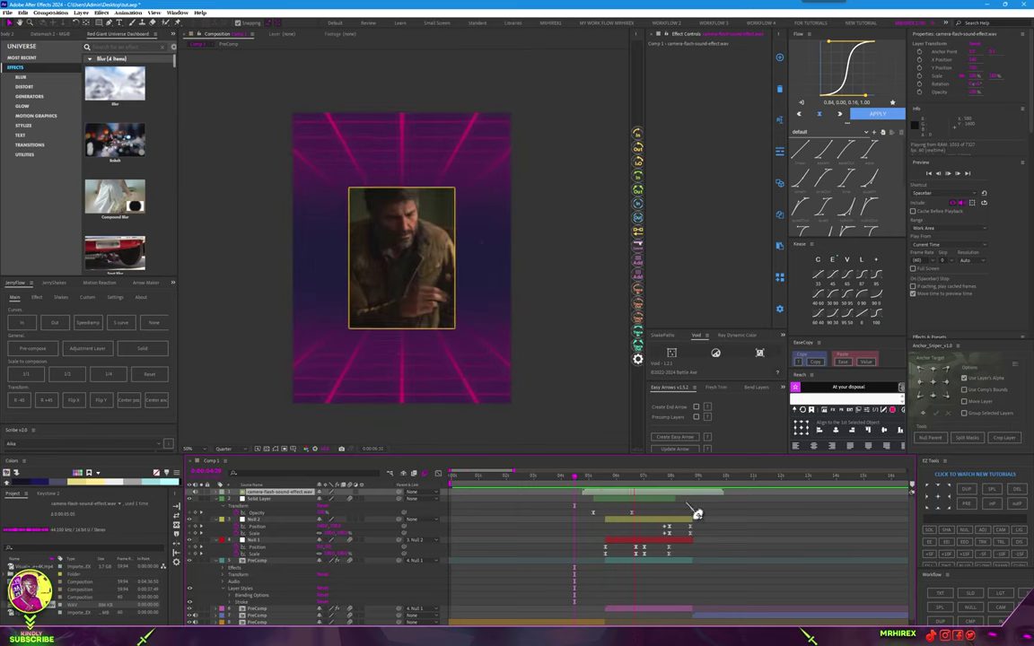
{"action": "left_click_drag", "start_coordinate": [587, 492], "coordinate": [579, 490]}
{"action": "key", "text": "space"}
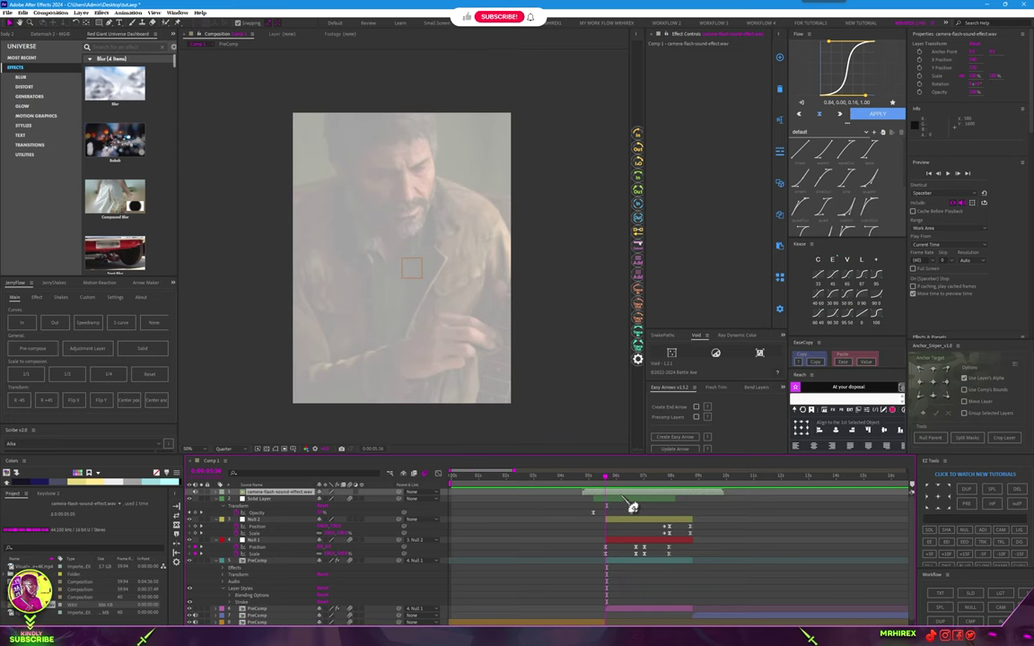
{"action": "left_click", "coordinate": [618, 499]}
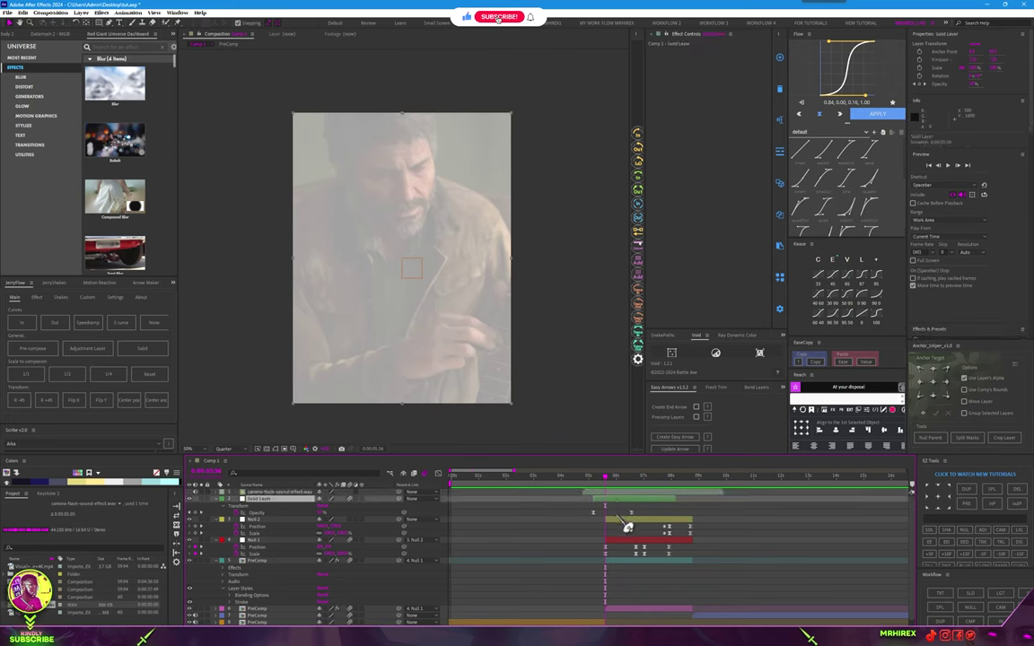
{"action": "left_click", "coordinate": [618, 519]}
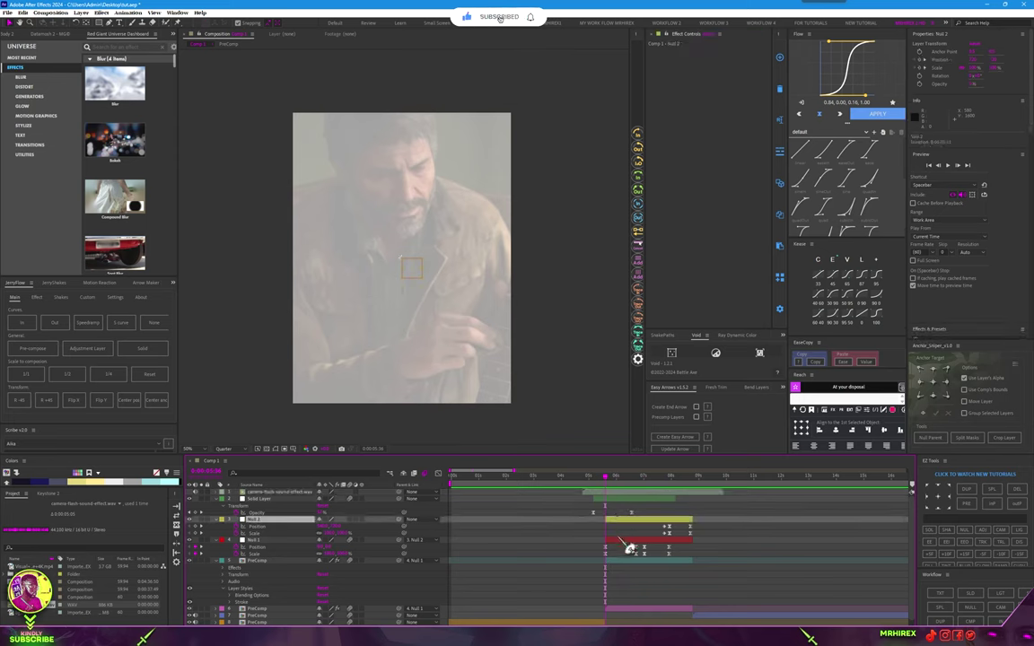
{"action": "left_click", "coordinate": [626, 611]}
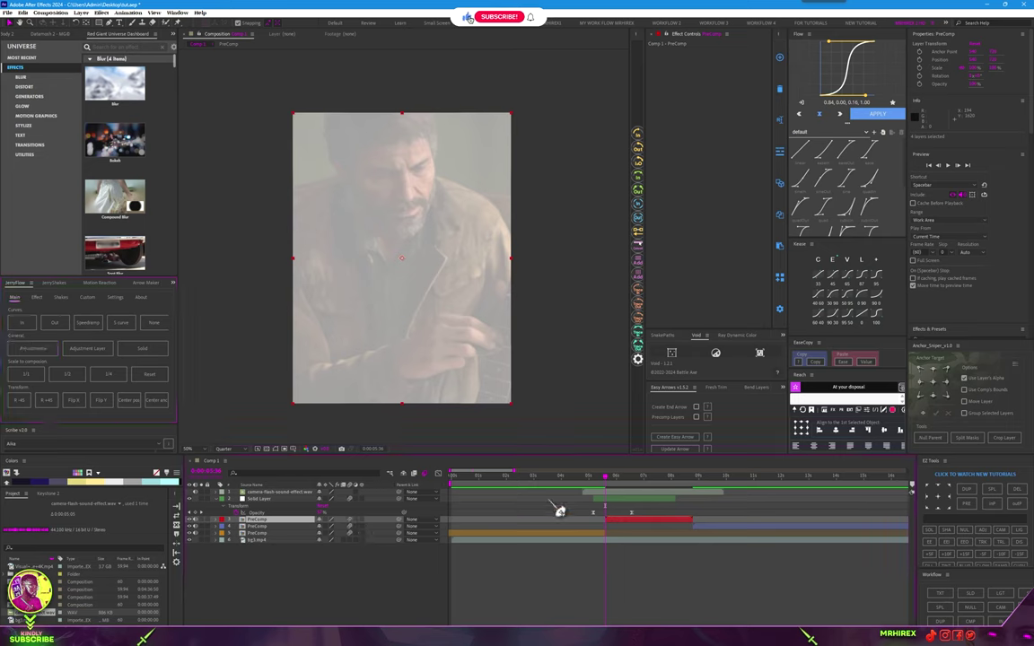
- Add an adjustment layer and apply Optics Compensation to it via the 'opti' search
{"action": "key", "text": "space"}
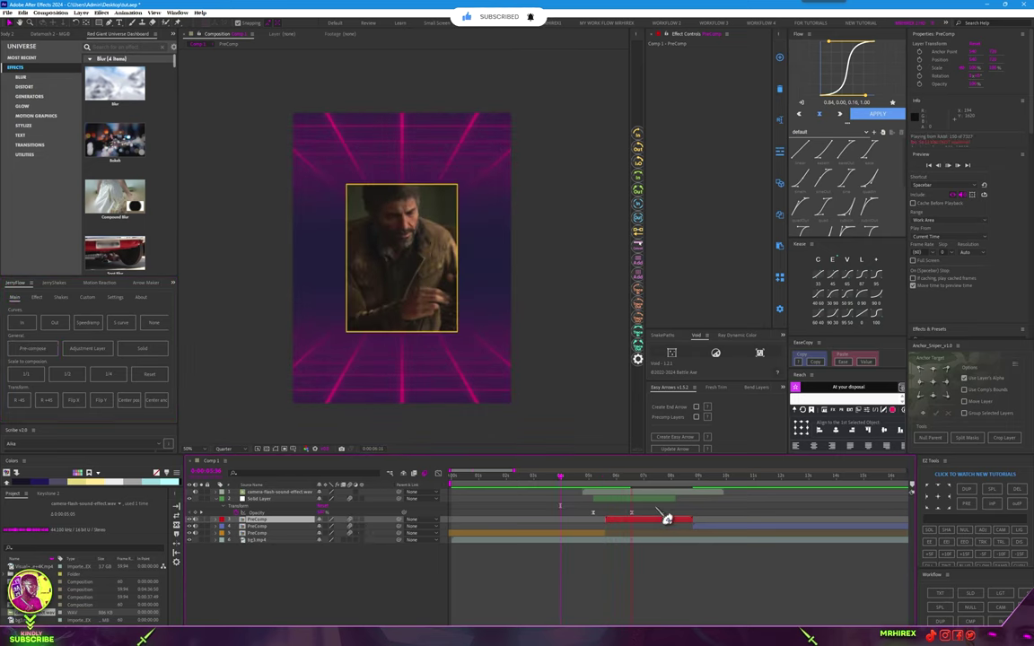
{"action": "key", "text": "space"}
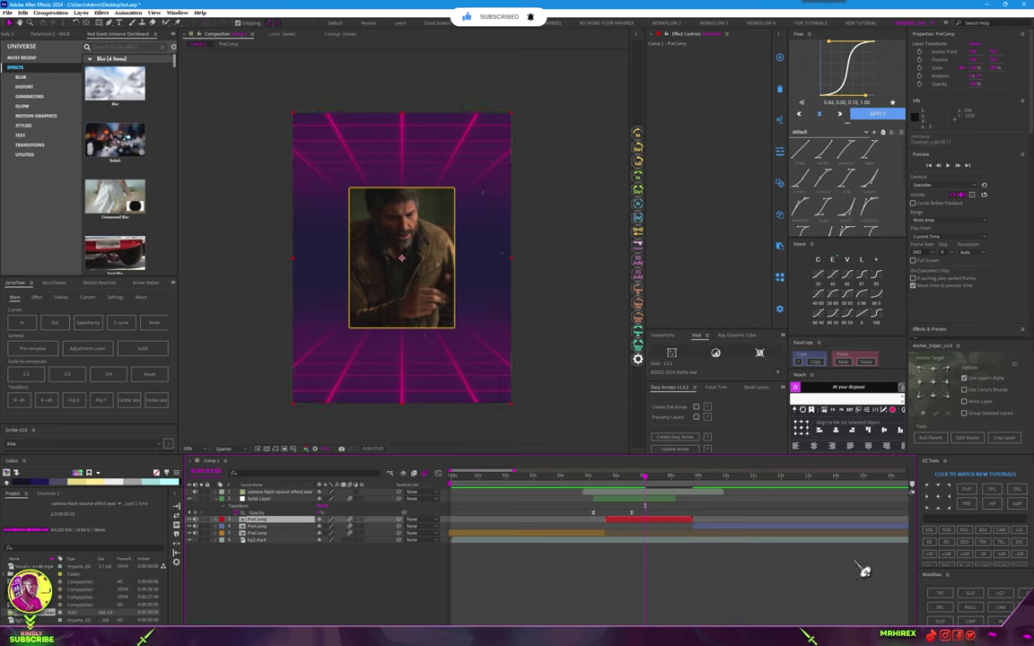
{"action": "key", "text": "ctrl+alt+y"}
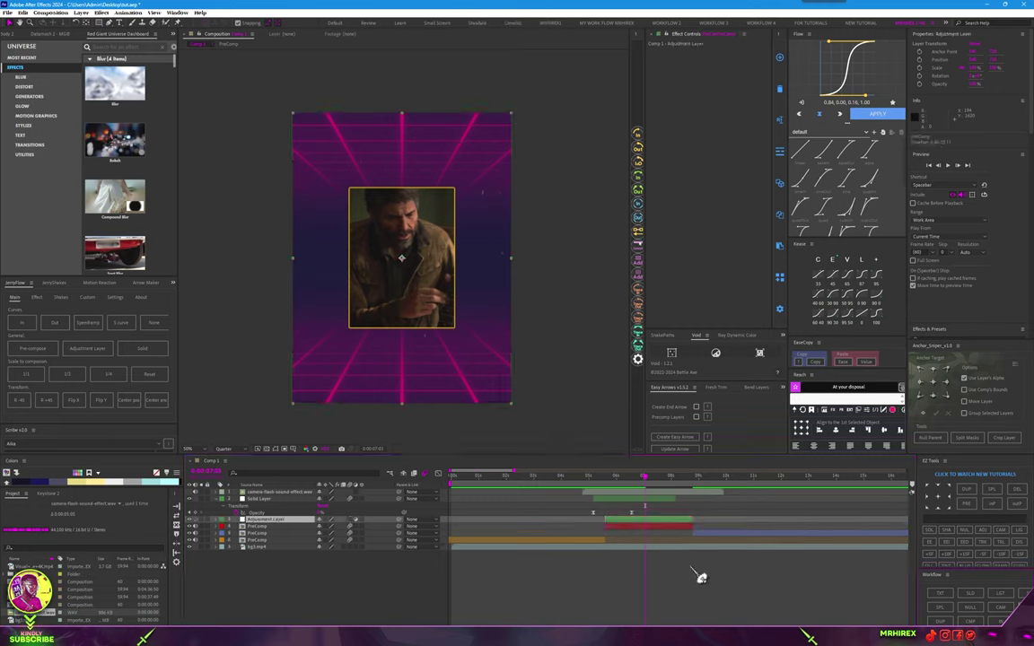
{"action": "key", "text": "ctrl+space"}
{"action": "type", "text": "opti"}
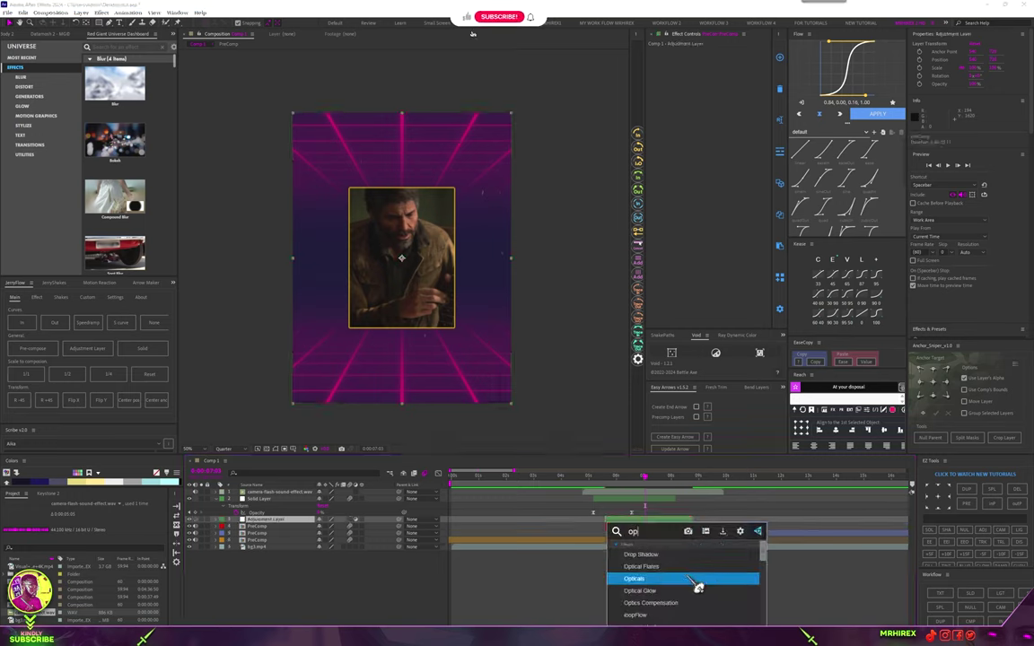
{"action": "left_click", "coordinate": [678, 593]}
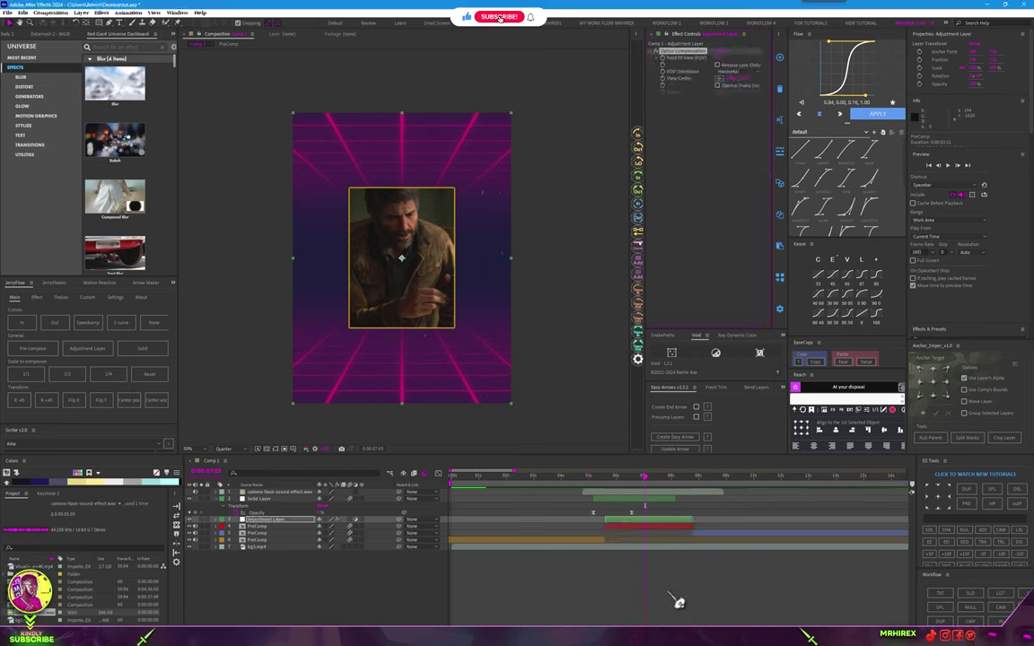
- Keyframe Field Of View across the transition and enable Reverse Lens Distortion
{"action": "mouse_move", "coordinate": [658, 482]}
{"action": "left_mouse_down"}
{"action": "mouse_move", "coordinate": [611, 504]}
{"action": "mouse_move", "coordinate": [622, 507]}
{"action": "left_mouse_up"}
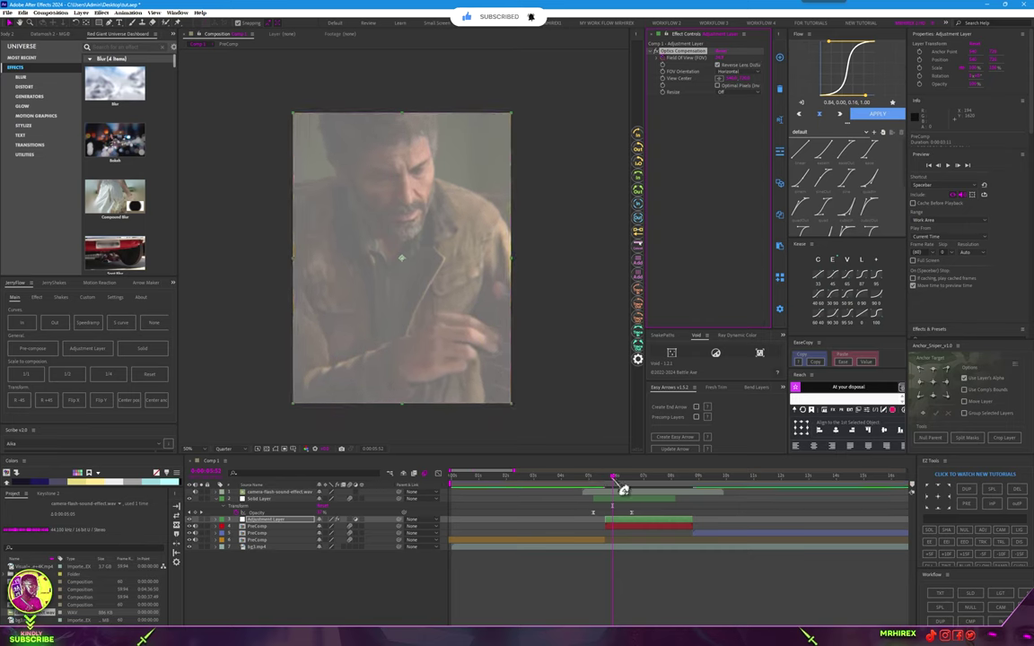
{"action": "mouse_move", "coordinate": [623, 489]}
{"action": "left_mouse_down"}
{"action": "mouse_move", "coordinate": [673, 489]}
{"action": "mouse_move", "coordinate": [613, 495]}
{"action": "left_mouse_up"}
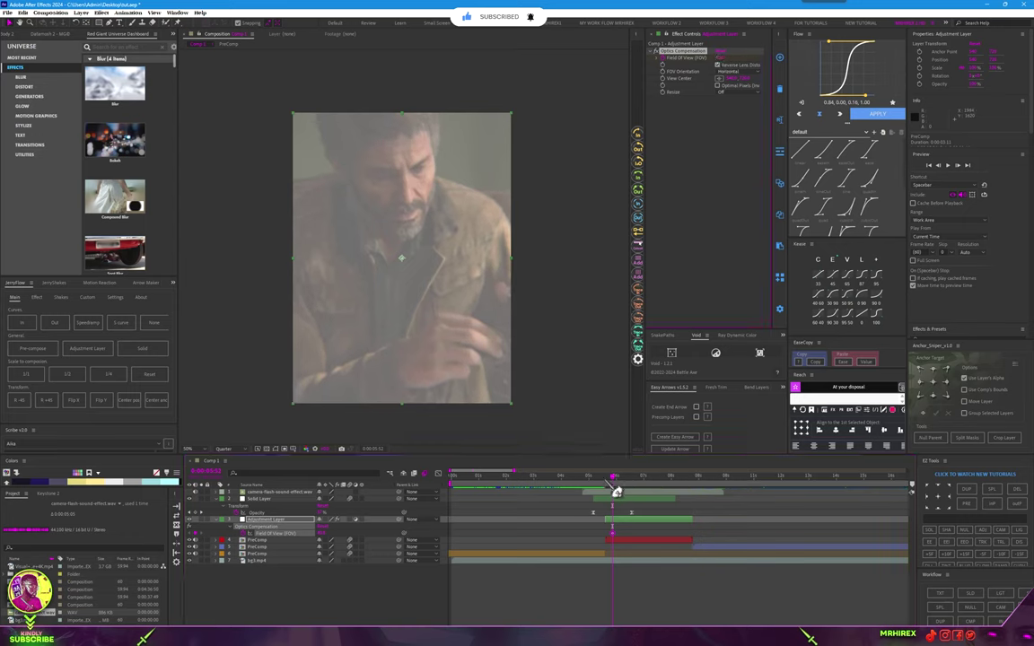
{"action": "mouse_move", "coordinate": [624, 493]}
{"action": "left_mouse_down"}
{"action": "mouse_move", "coordinate": [669, 493]}
{"action": "mouse_move", "coordinate": [662, 490]}
{"action": "left_mouse_up"}
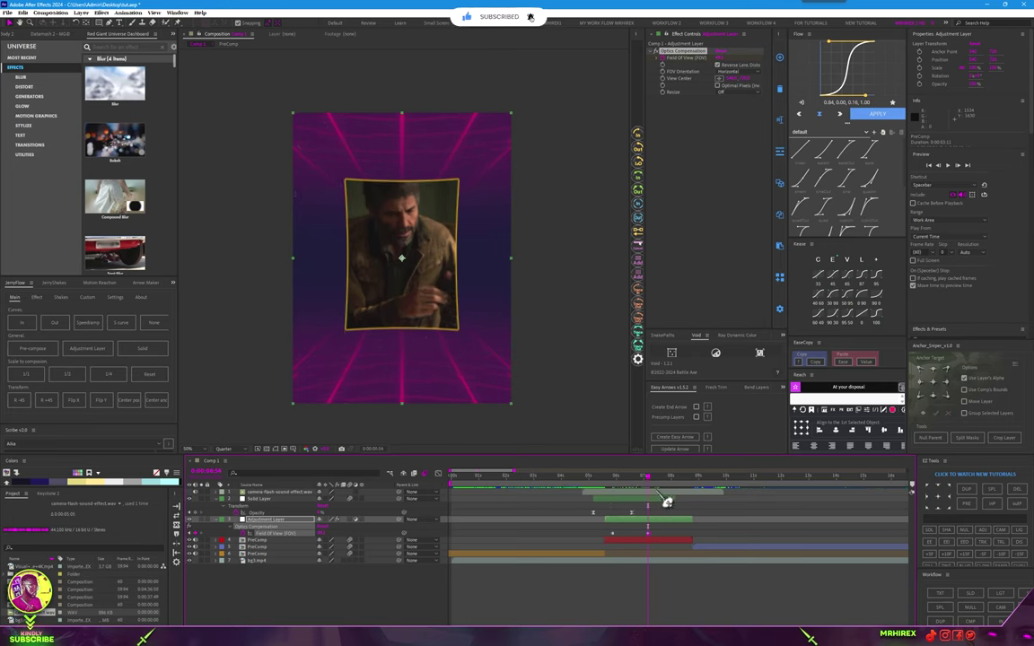
{"action": "left_click_drag", "start_coordinate": [658, 493], "coordinate": [698, 489]}
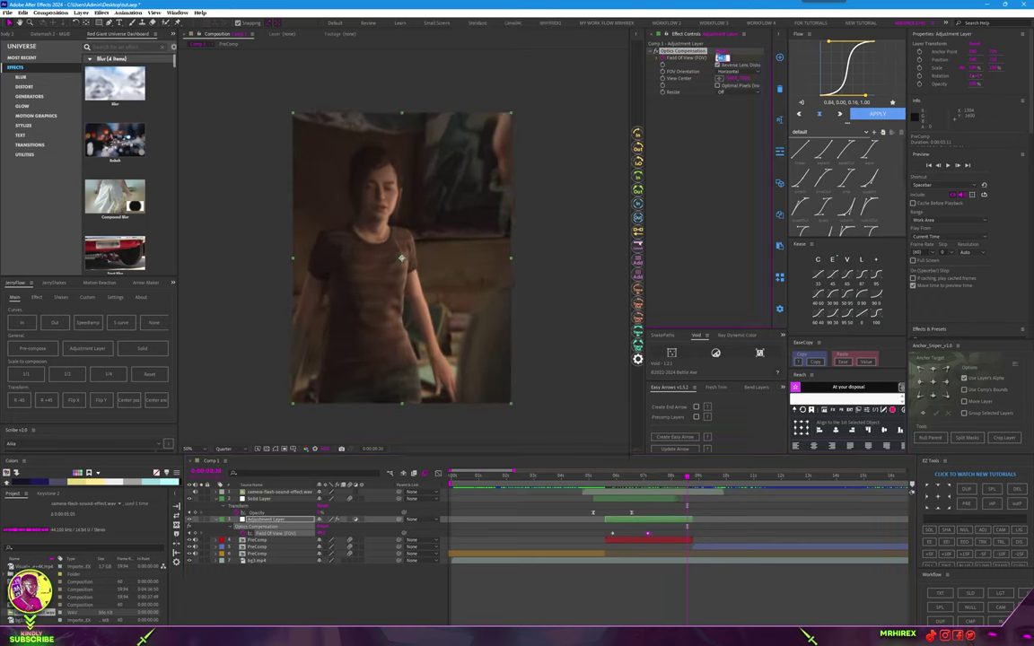
{"action": "left_click", "coordinate": [719, 65]}
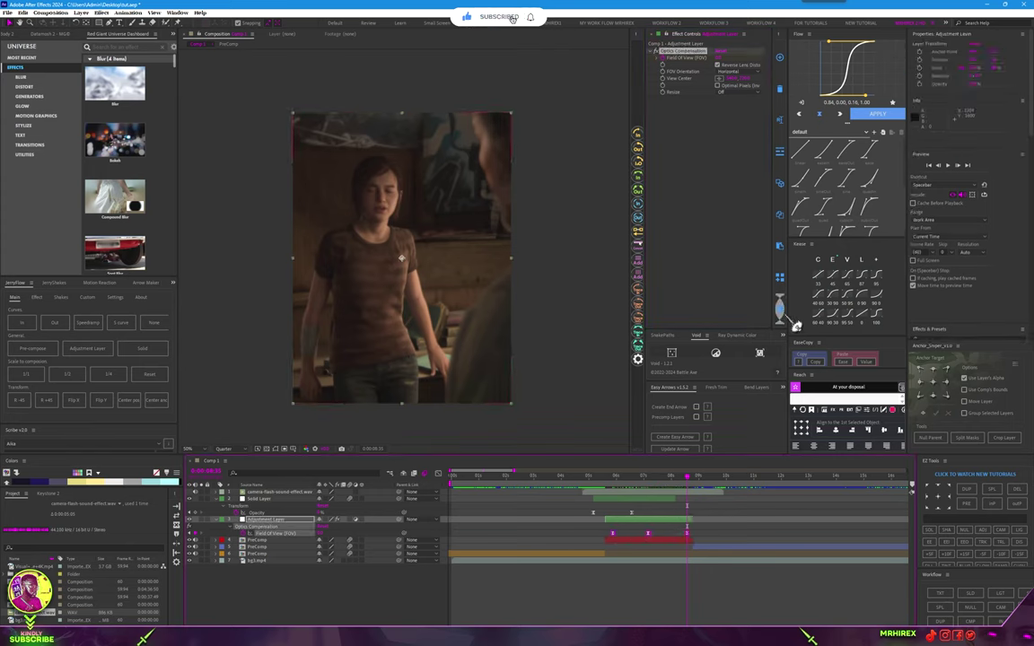
- Preview the lens warp, then return to about 6 seconds and select the framed PreComp
{"action": "key", "text": "space"}
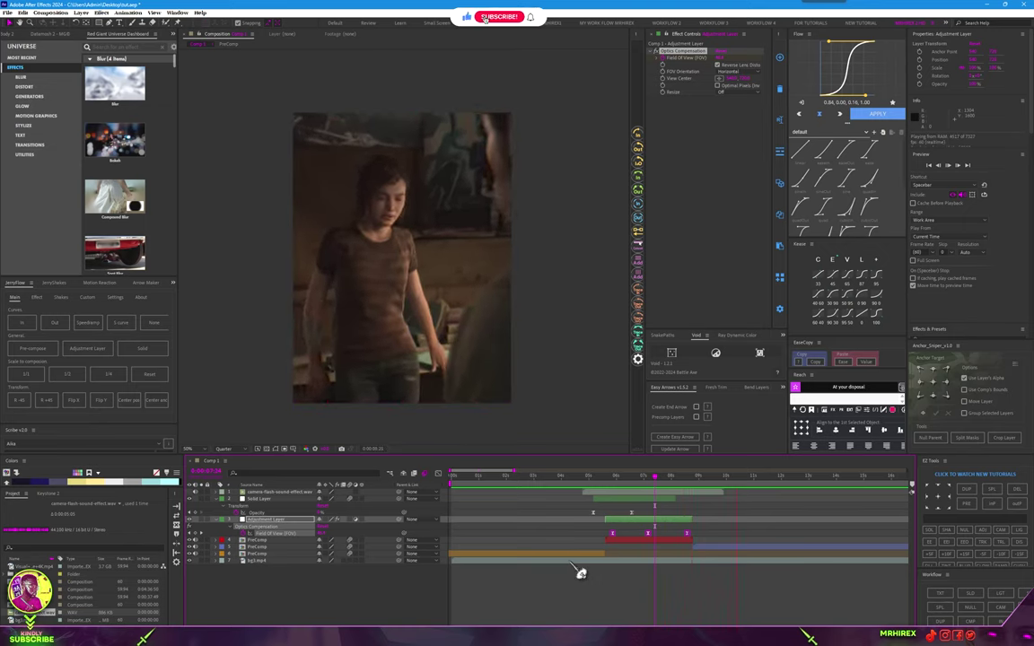
{"action": "left_click", "coordinate": [627, 476]}
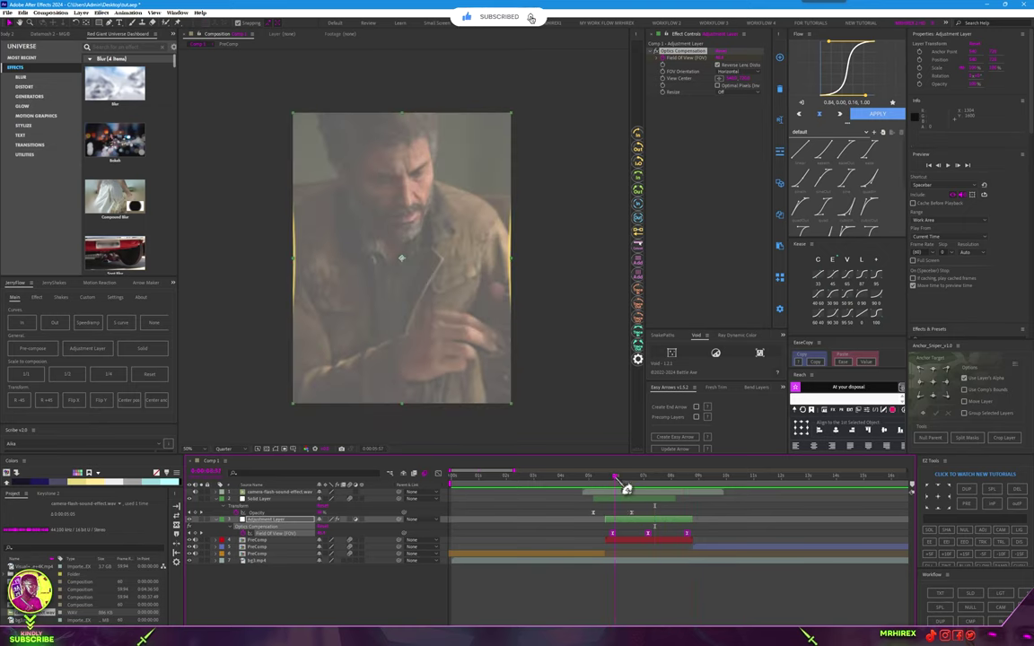
{"action": "left_click", "coordinate": [643, 542]}
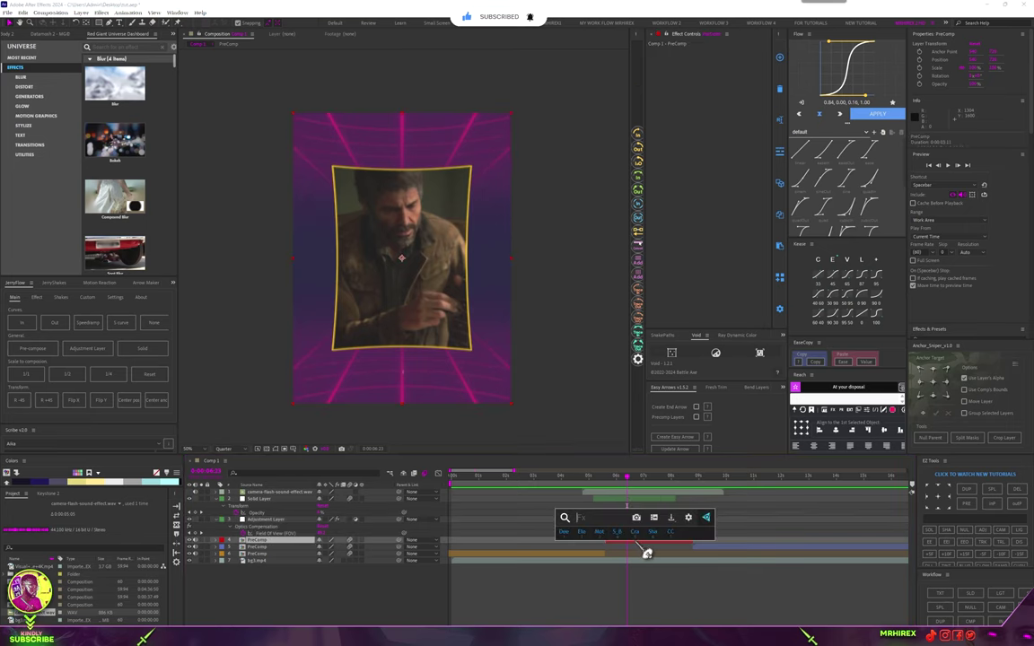
- Apply Roughen Edges to the framed PreComp and set the preview resolution to Full
{"action": "type", "text": "rough"}
{"action": "key", "text": "Return"}
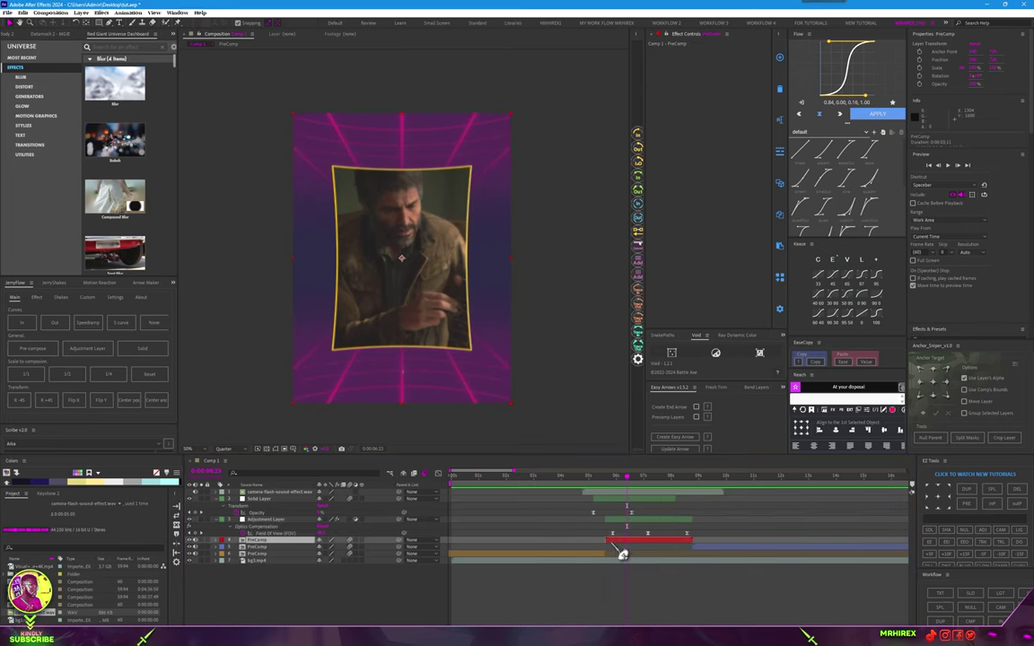
{"action": "scroll", "coordinate": [450, 280], "scroll_direction": "up", "scroll_amount": 4}
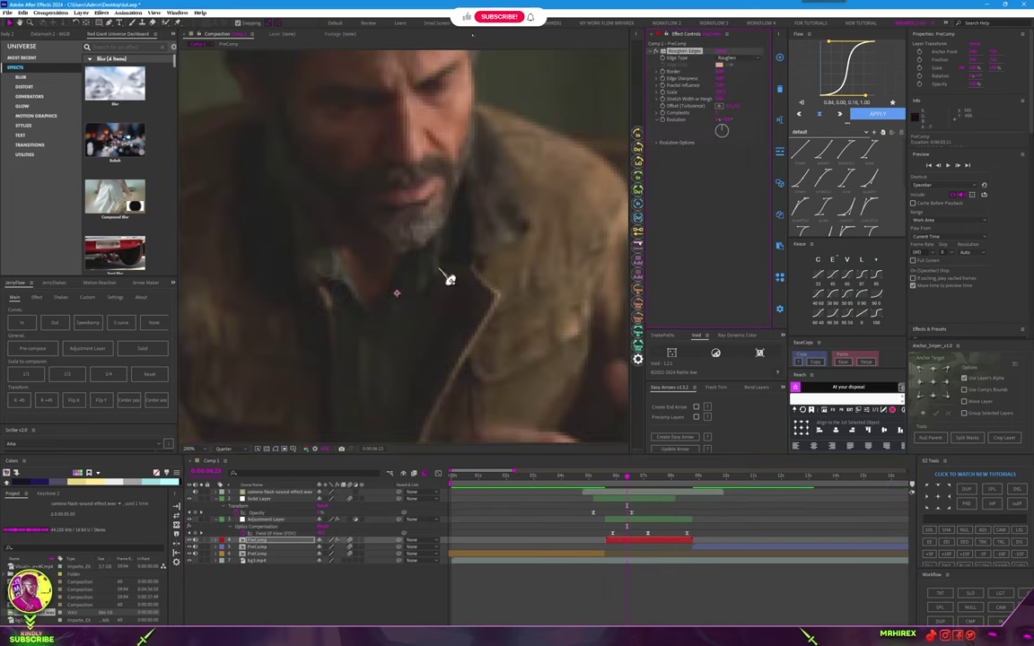
{"action": "left_click", "coordinate": [238, 448]}
{"action": "left_click", "coordinate": [226, 467]}
{"action": "scroll", "coordinate": [431, 319], "scroll_direction": "down", "scroll_amount": 4}
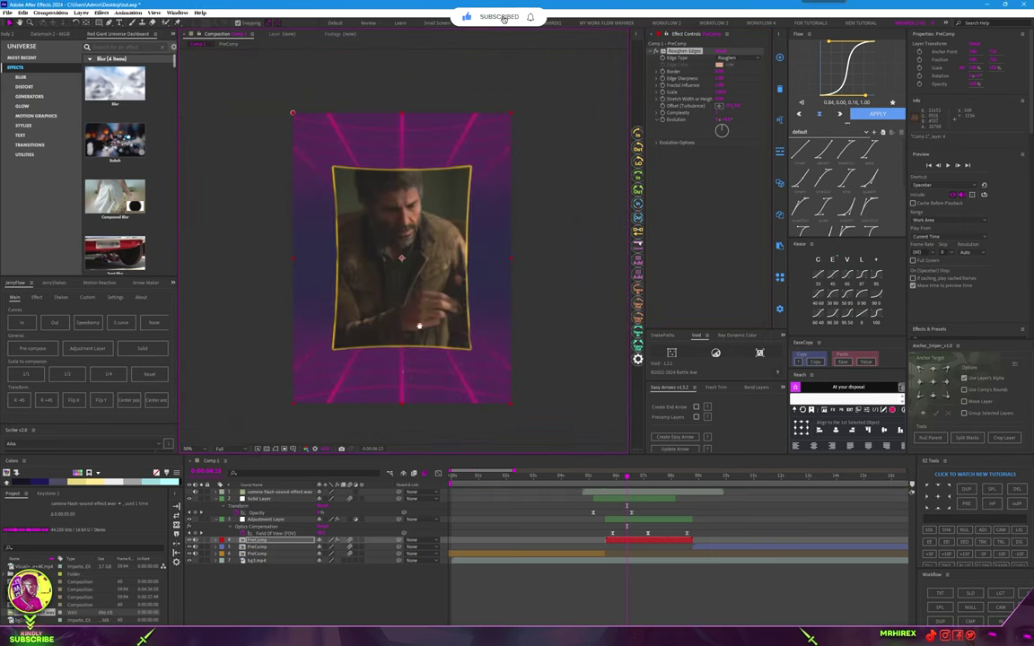
{"action": "scroll", "coordinate": [447, 318], "scroll_direction": "up", "scroll_amount": 4}
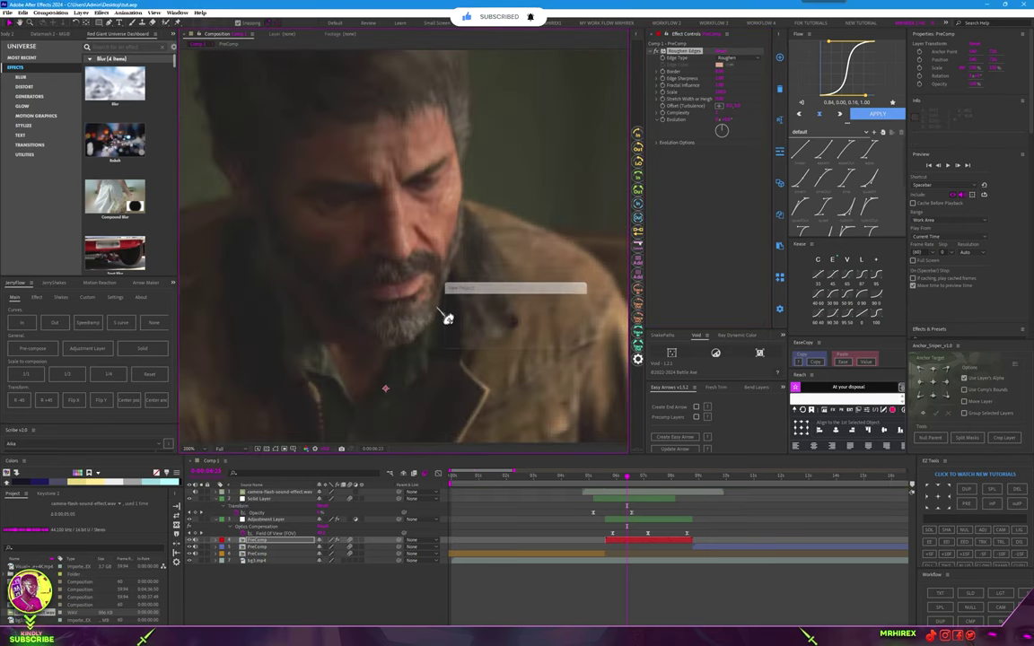
{"action": "scroll", "coordinate": [447, 319], "scroll_direction": "down", "scroll_amount": 4}
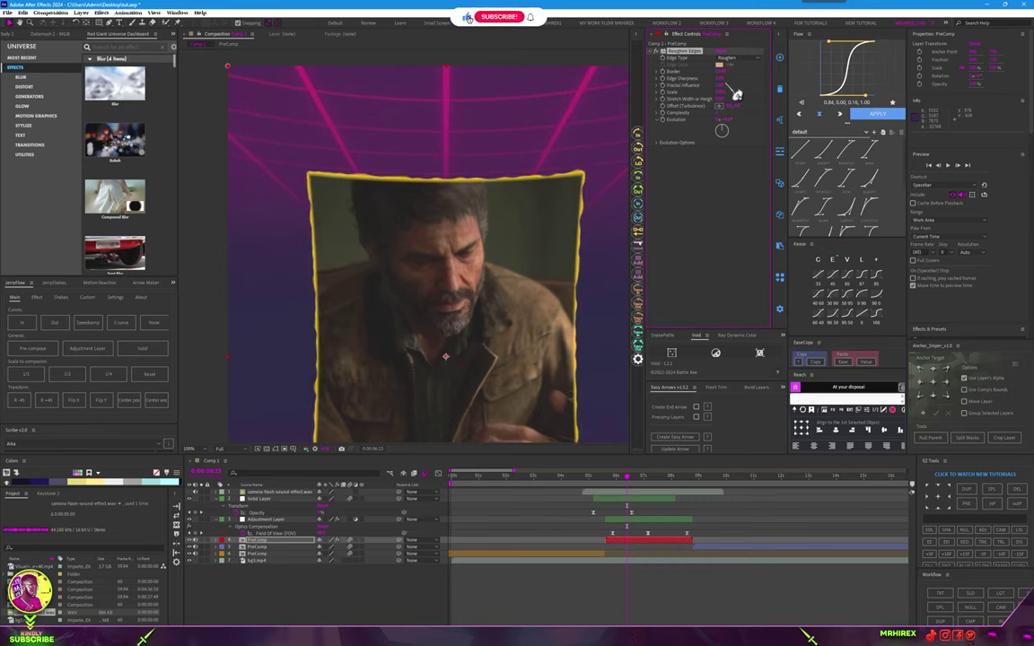
- Set Roughen Edges' Edge Type to Roughen Color and check the ragged yellow border
{"action": "left_click", "coordinate": [741, 57]}
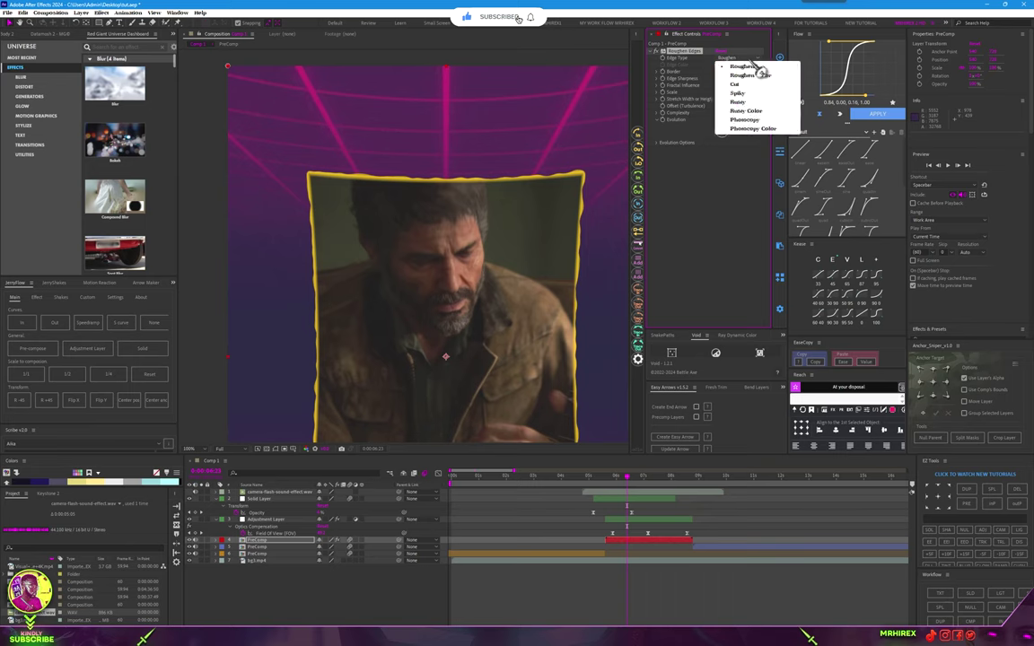
{"action": "left_click", "coordinate": [751, 76]}
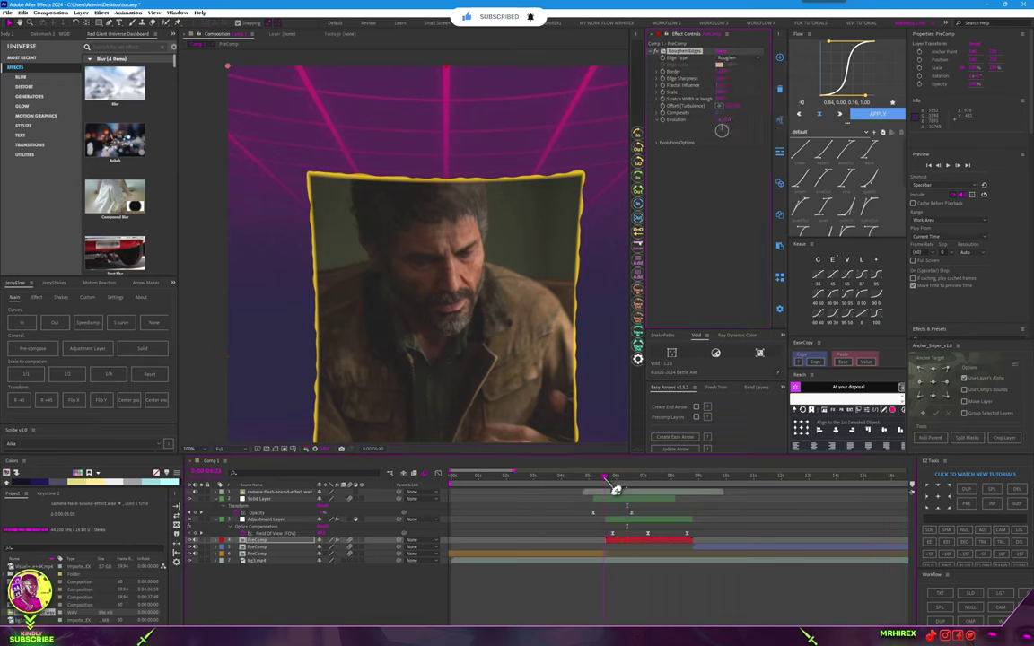
{"action": "left_click_drag", "start_coordinate": [616, 489], "coordinate": [649, 492]}
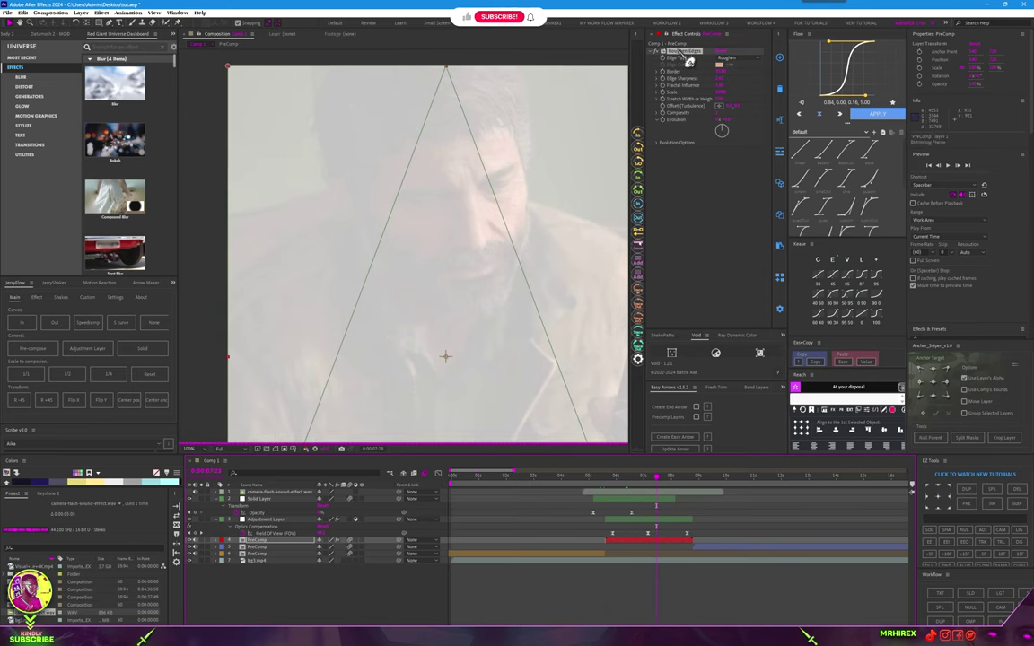
{"action": "key", "text": "comma"}
{"action": "key", "text": "comma"}
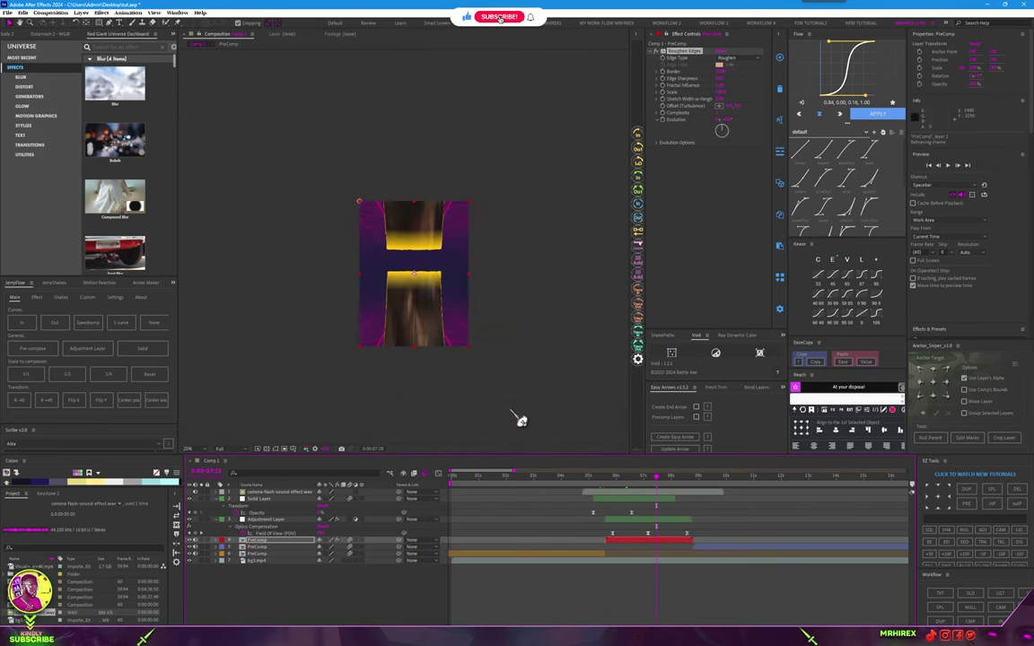
- Set preview resolution to Quarter and play the edit from the start, fitting the frame in view
{"action": "left_click", "coordinate": [220, 448]}
{"action": "left_click", "coordinate": [235, 496]}
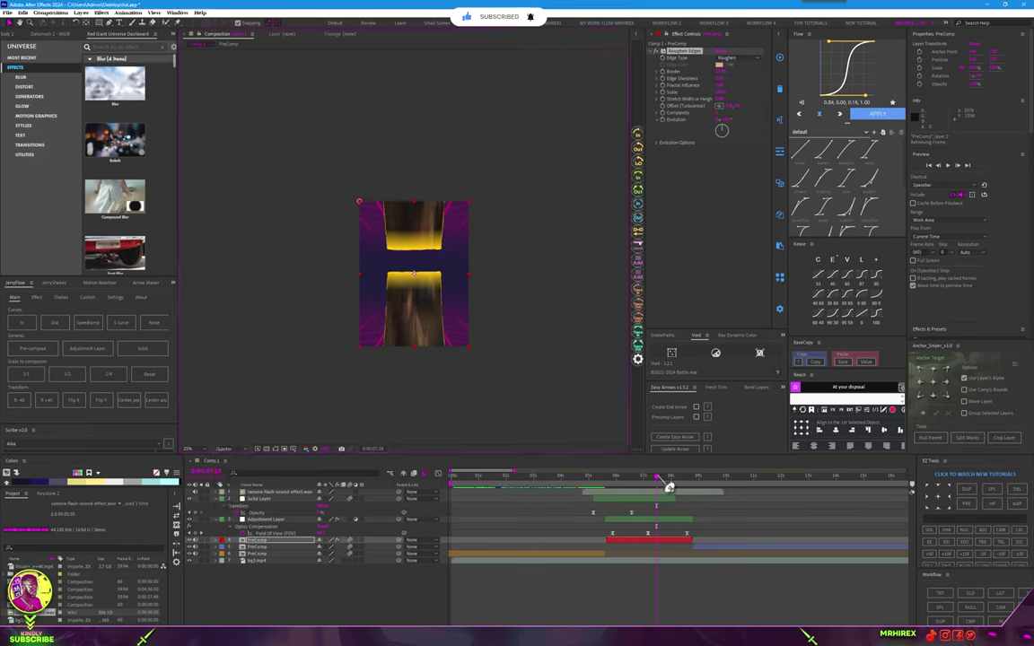
{"action": "key", "text": "Home"}
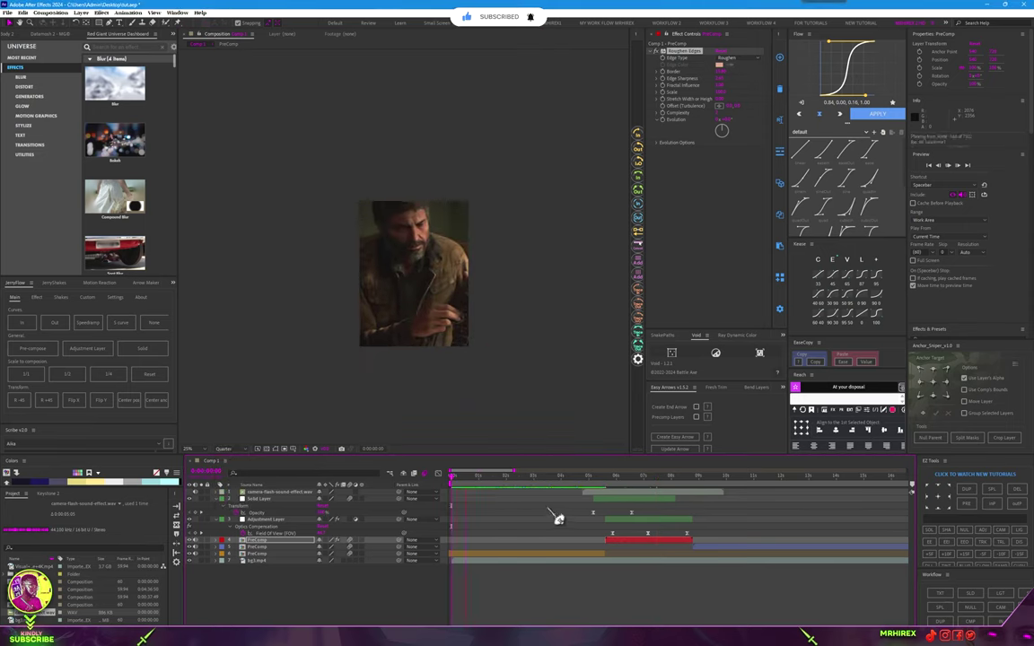
{"action": "key", "text": "space"}
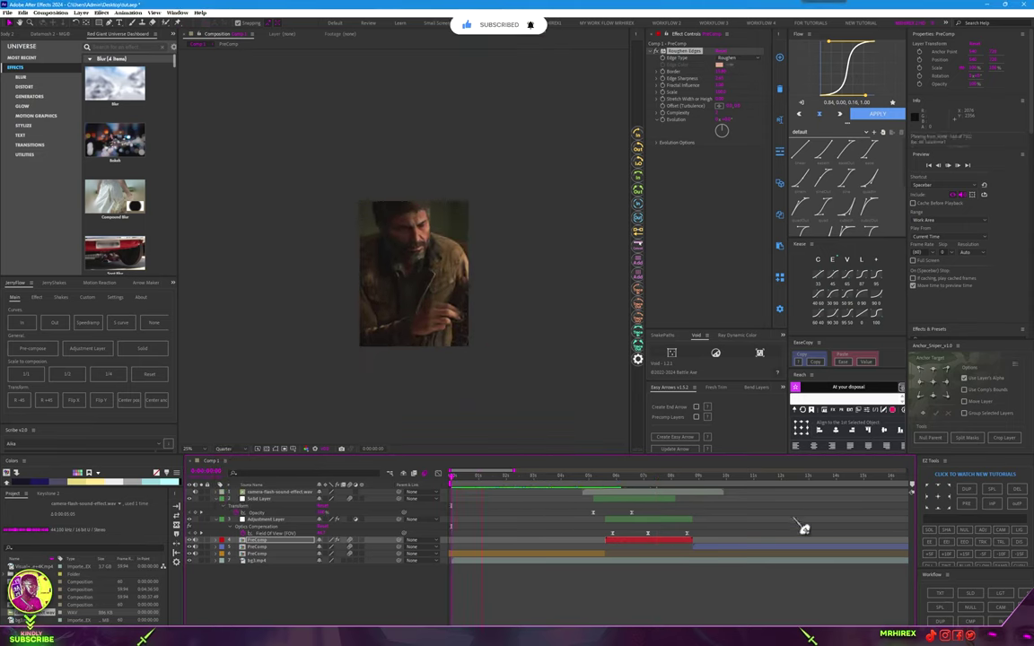
{"action": "key", "text": "period"}
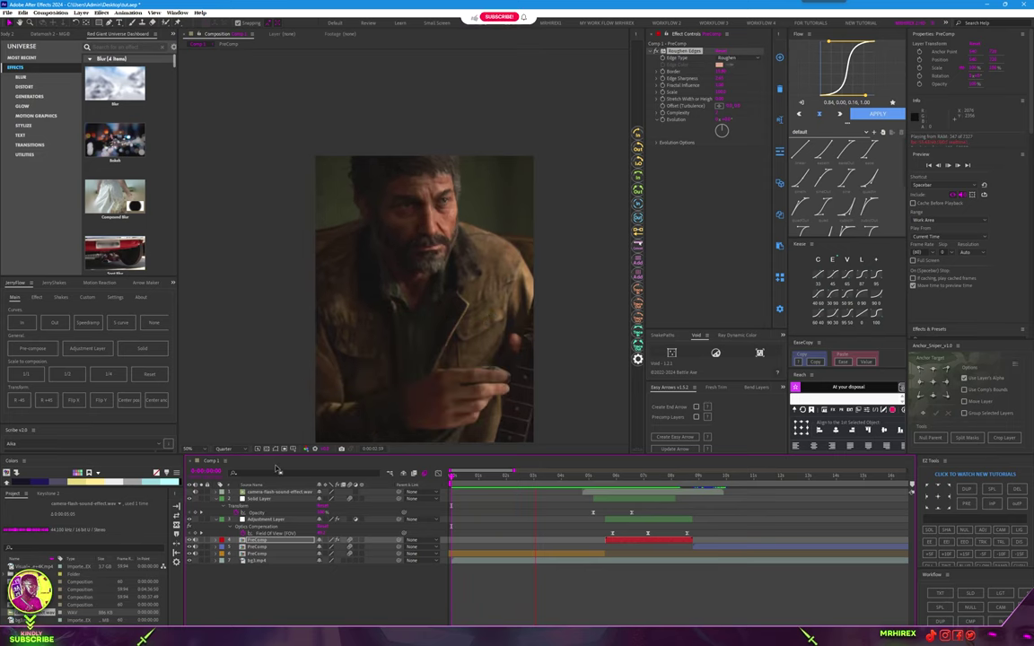
{"action": "left_click", "coordinate": [223, 449]}
{"action": "left_click", "coordinate": [243, 498]}
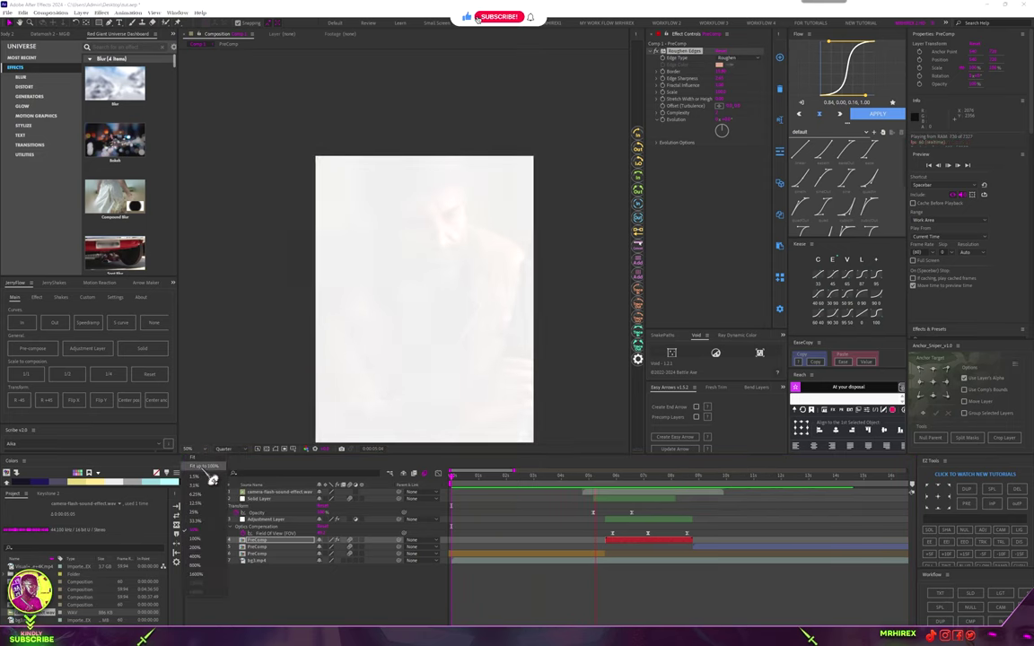
{"action": "key", "text": "shift+slash"}
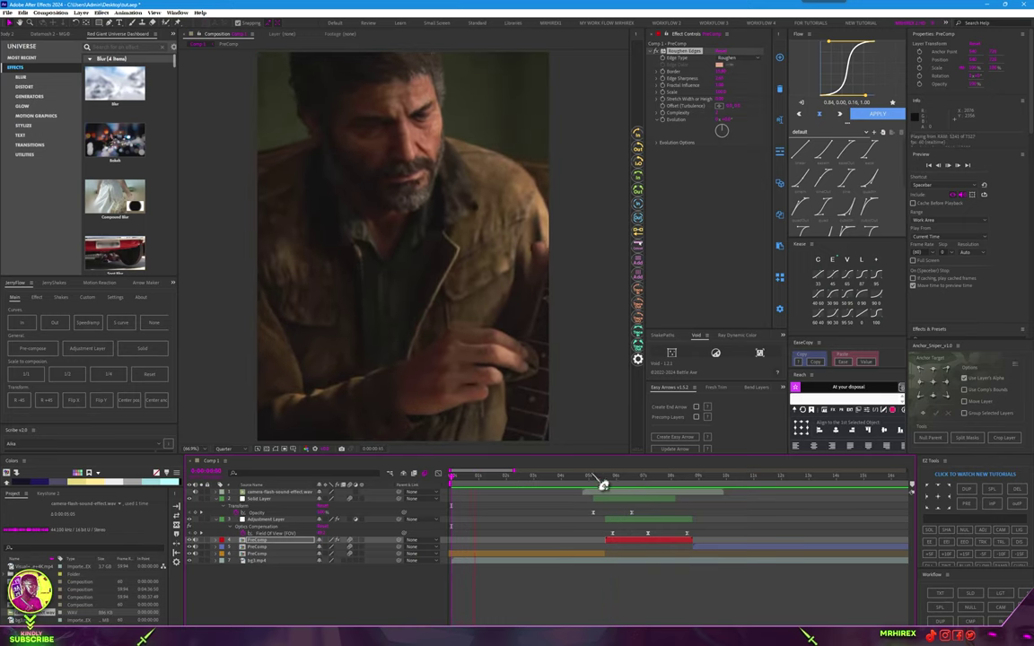
{"action": "key", "text": "comma"}
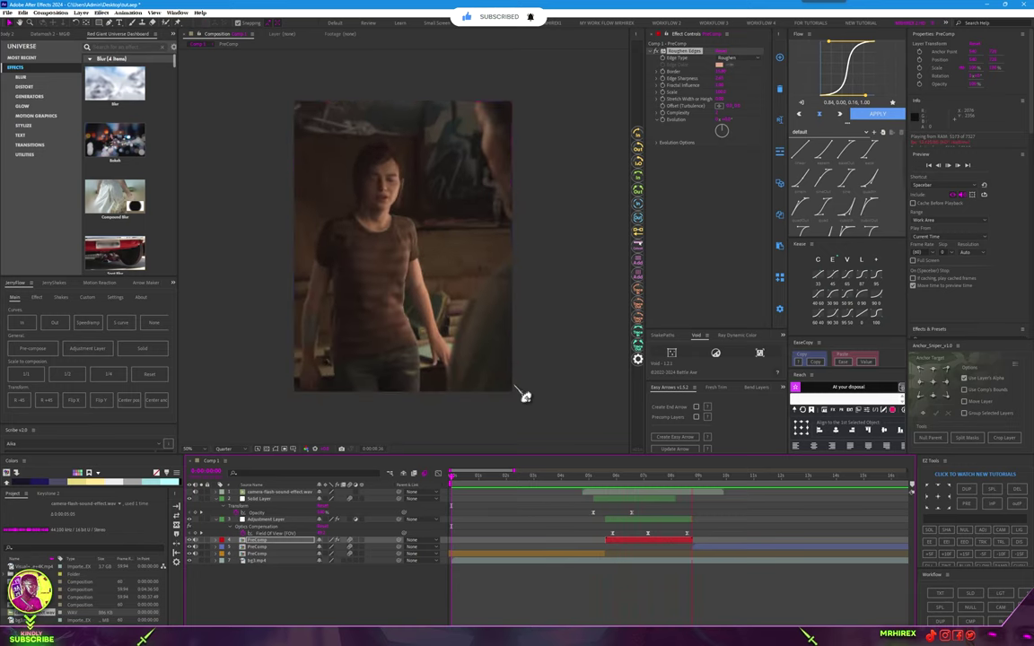
{"action": "key", "text": "space"}
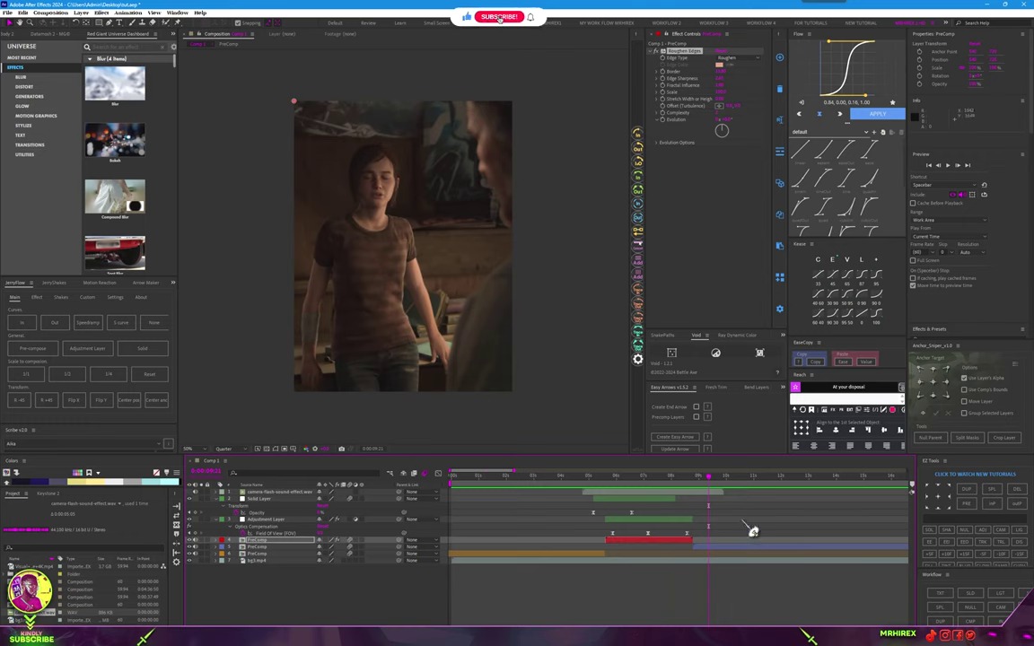
- Delete Chromatic Aberration from the PreComp clip and apply Sapphire S_WarpChroma below Roughen Edges
{"action": "key", "text": "i"}
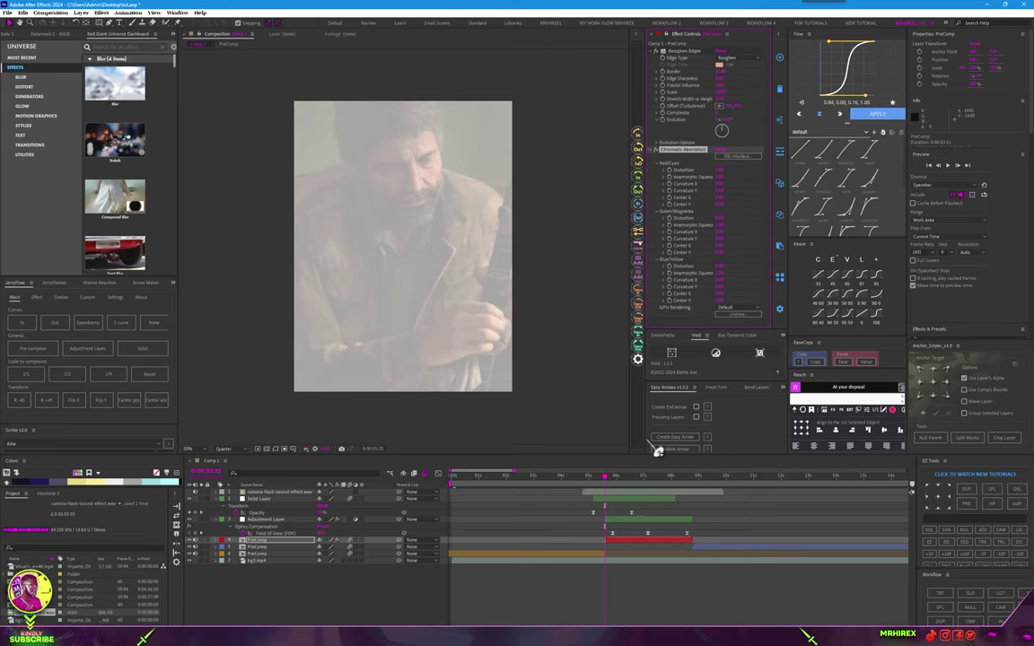
{"action": "key", "text": "Delete"}
{"action": "key", "text": "ctrl+space"}
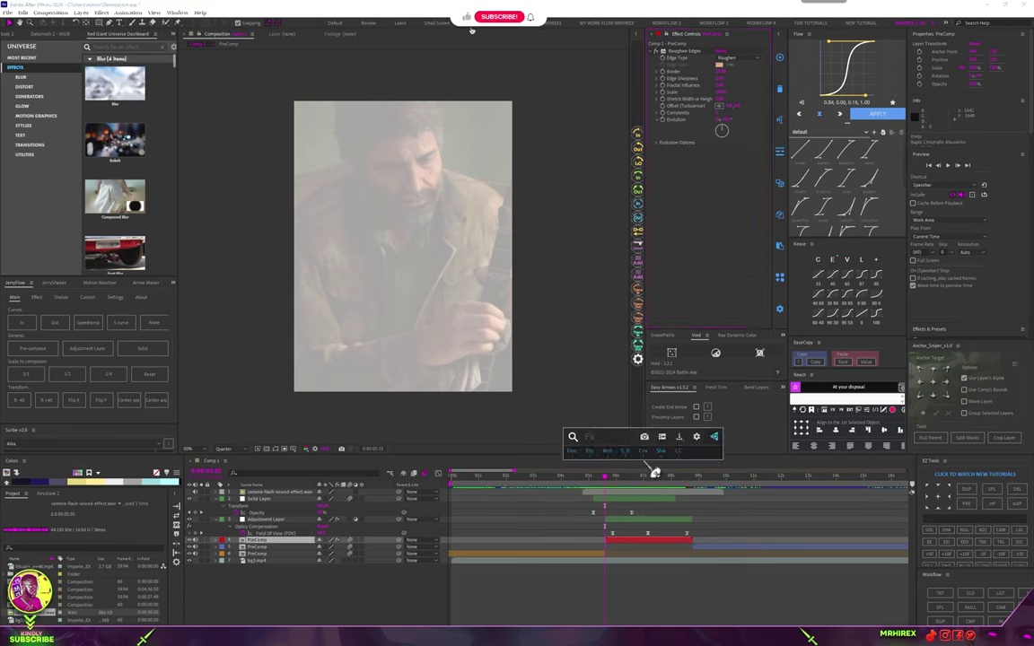
{"action": "type", "text": "ch"}
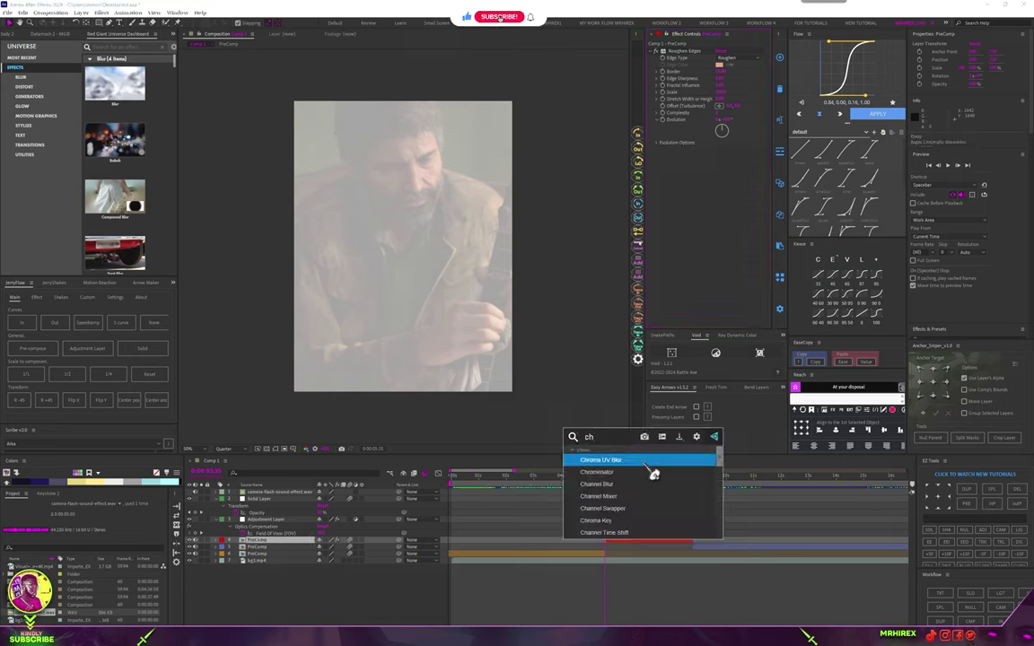
{"action": "type", "text": "ro"}
{"action": "scroll", "coordinate": [620, 521], "scroll_direction": "down", "scroll_amount": 2}
{"action": "scroll", "coordinate": [636, 534], "scroll_direction": "down", "scroll_amount": 2}
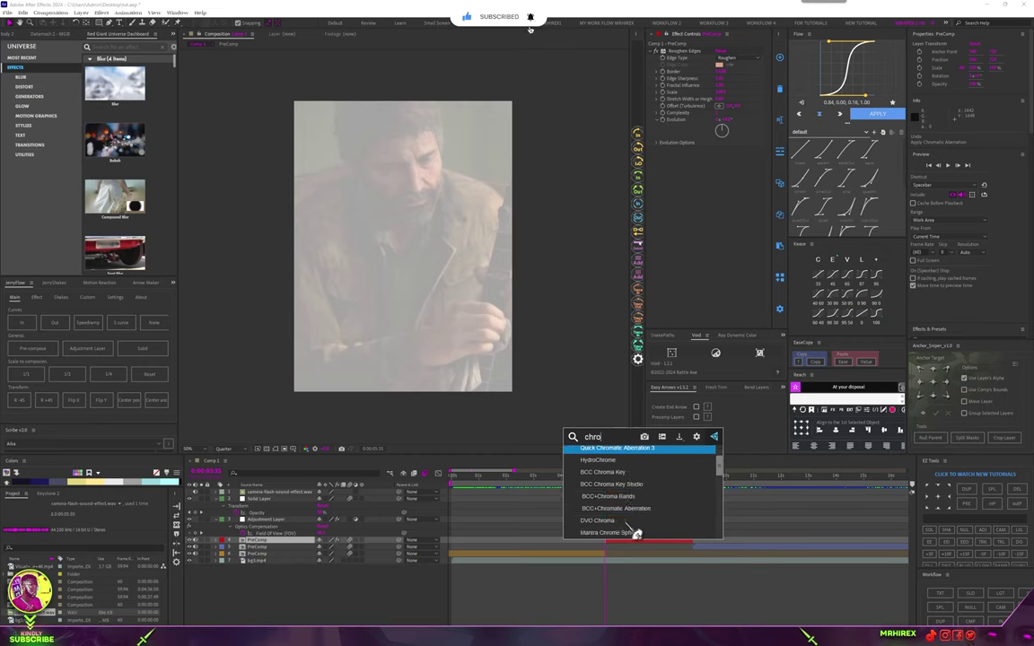
{"action": "scroll", "coordinate": [635, 533], "scroll_direction": "down", "scroll_amount": 2}
{"action": "scroll", "coordinate": [636, 533], "scroll_direction": "down", "scroll_amount": 2}
{"action": "scroll", "coordinate": [635, 533], "scroll_direction": "down", "scroll_amount": 2}
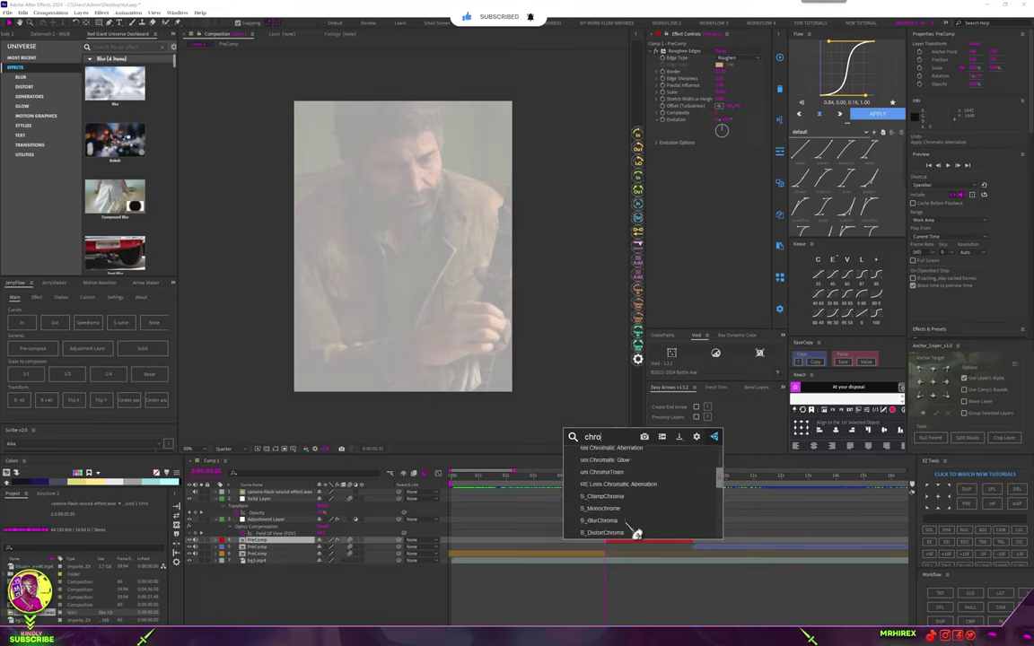
{"action": "scroll", "coordinate": [635, 533], "scroll_direction": "down", "scroll_amount": 2}
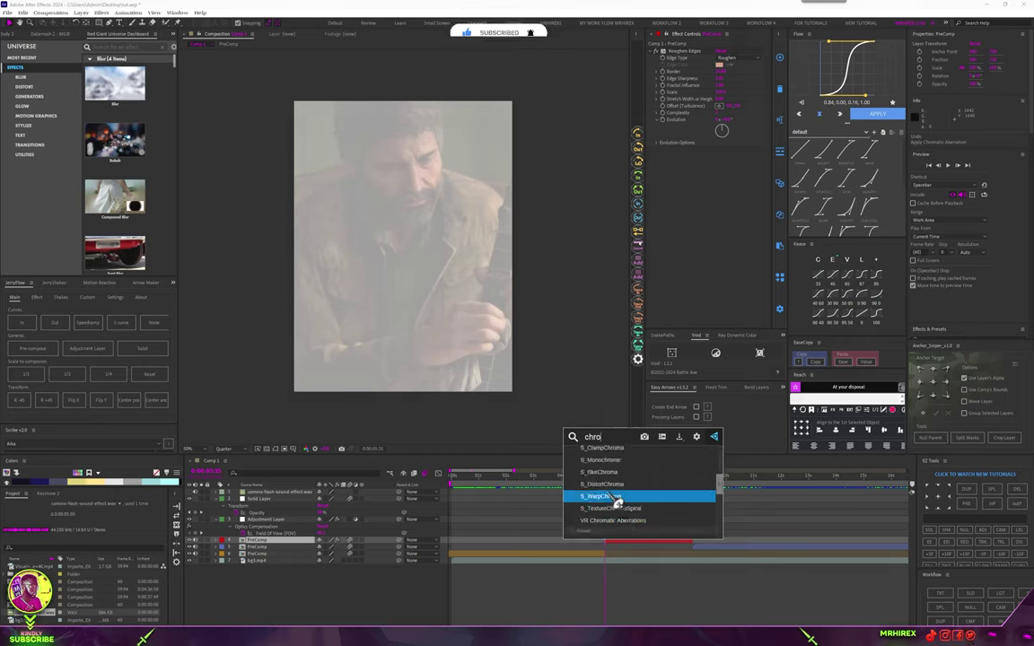
{"action": "left_click", "coordinate": [626, 499]}
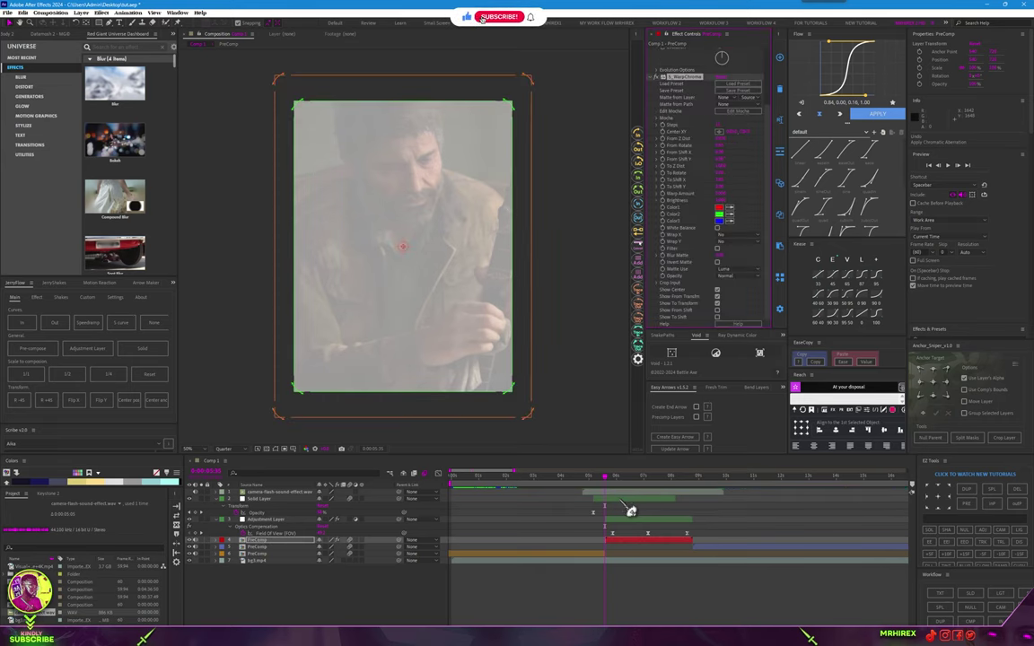
{"action": "left_click_drag", "start_coordinate": [611, 486], "coordinate": [431, 494]}
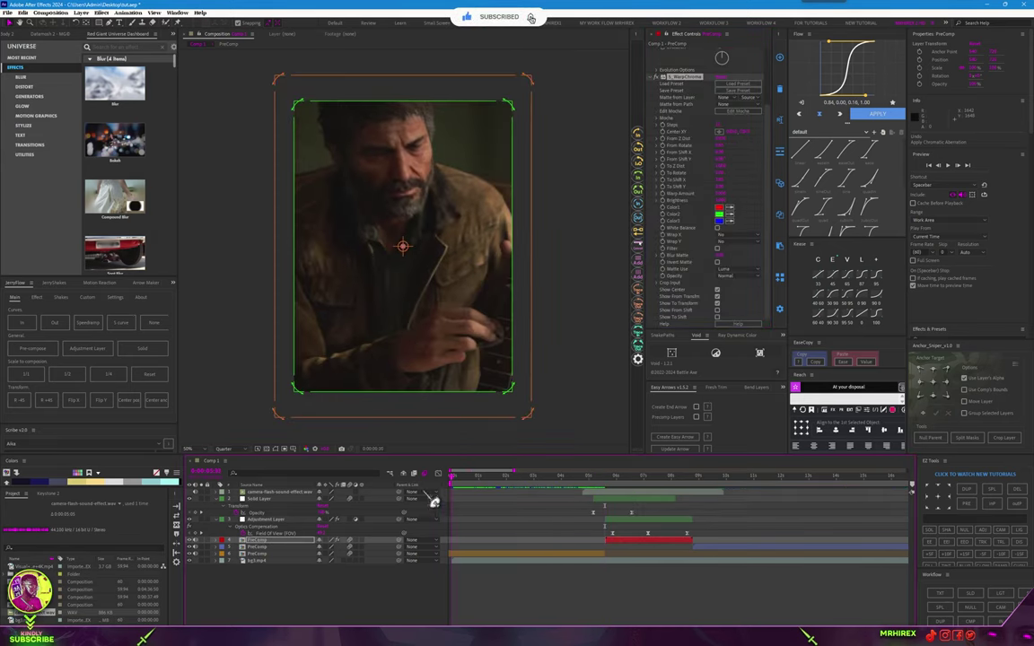
{"action": "key", "text": "space"}
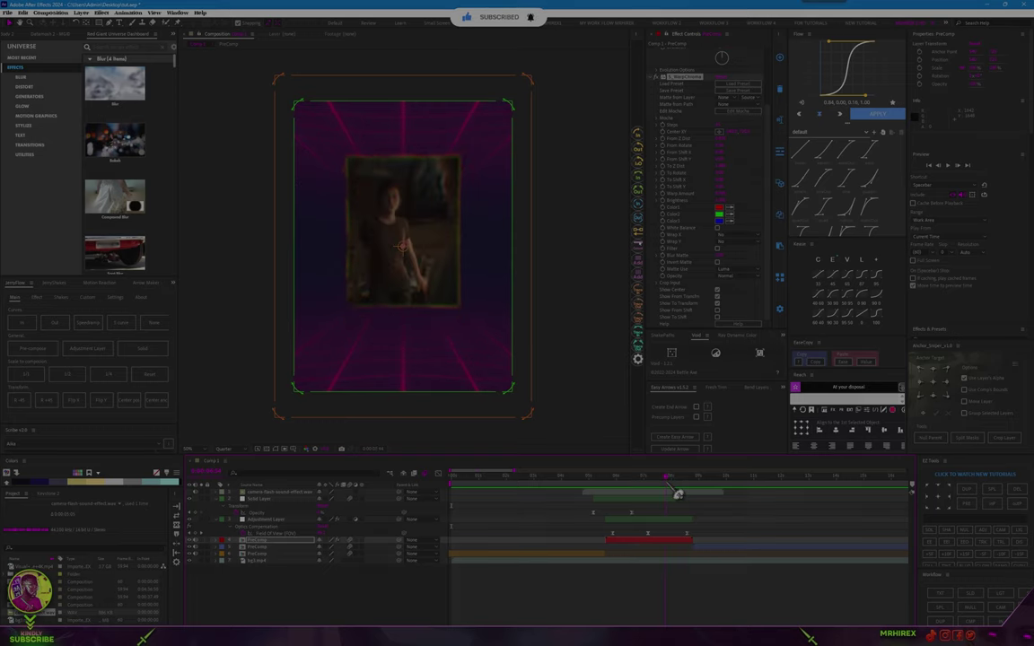
{"action": "key", "text": "space"}
{"action": "key", "text": "space"}
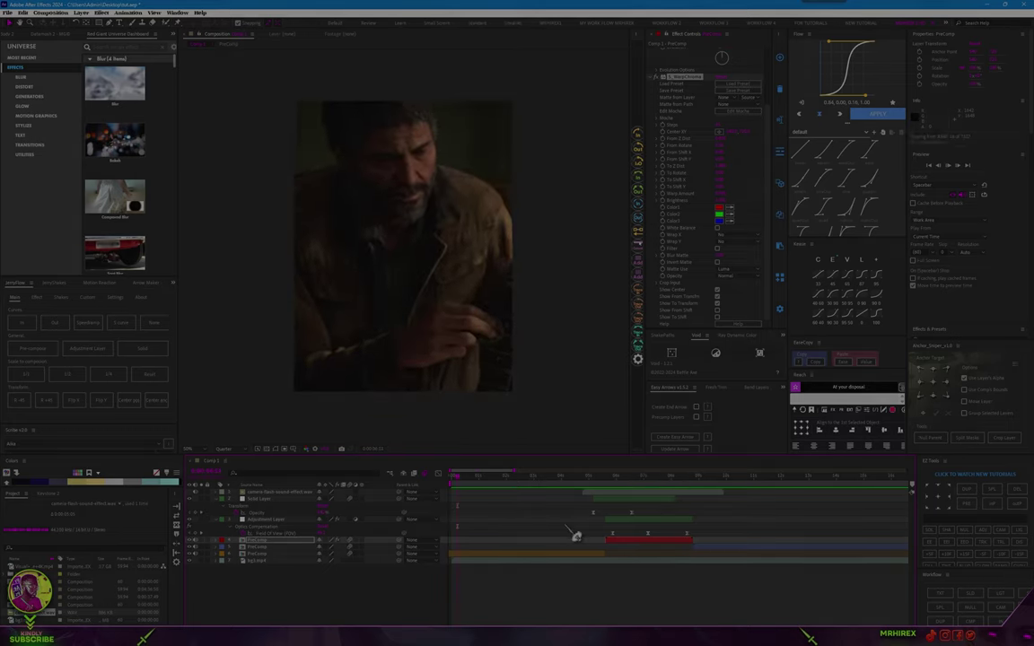